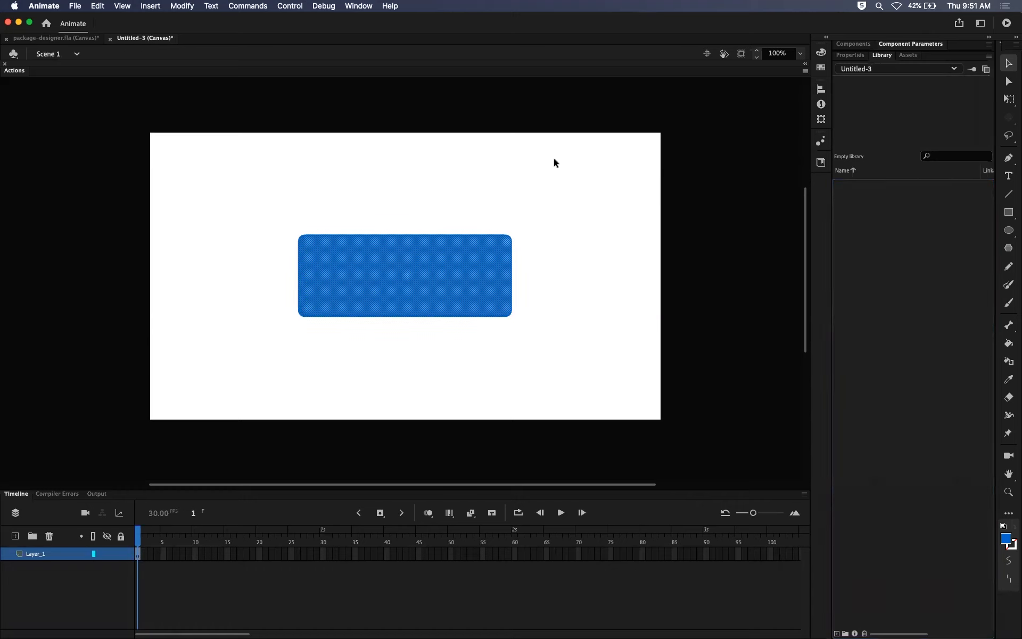
# Step: Convert the blue rounded rectangle to a Button symbol named myButton with centre registration
pyautogui.press('F8')
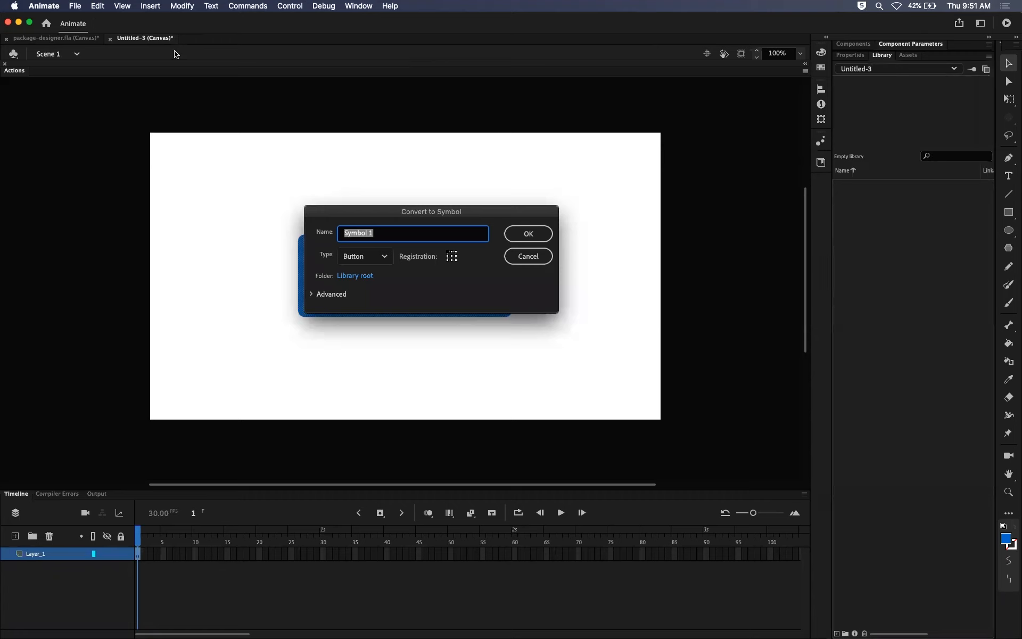
pyautogui.moveTo(463, 212); pyautogui.dragTo(450, 108)
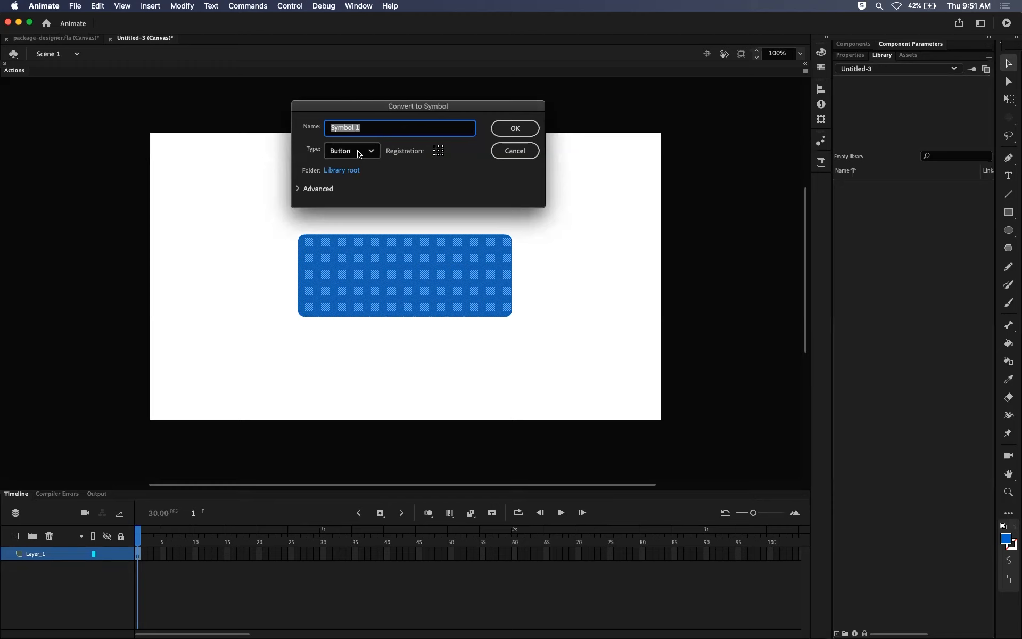
pyautogui.click(439, 154)
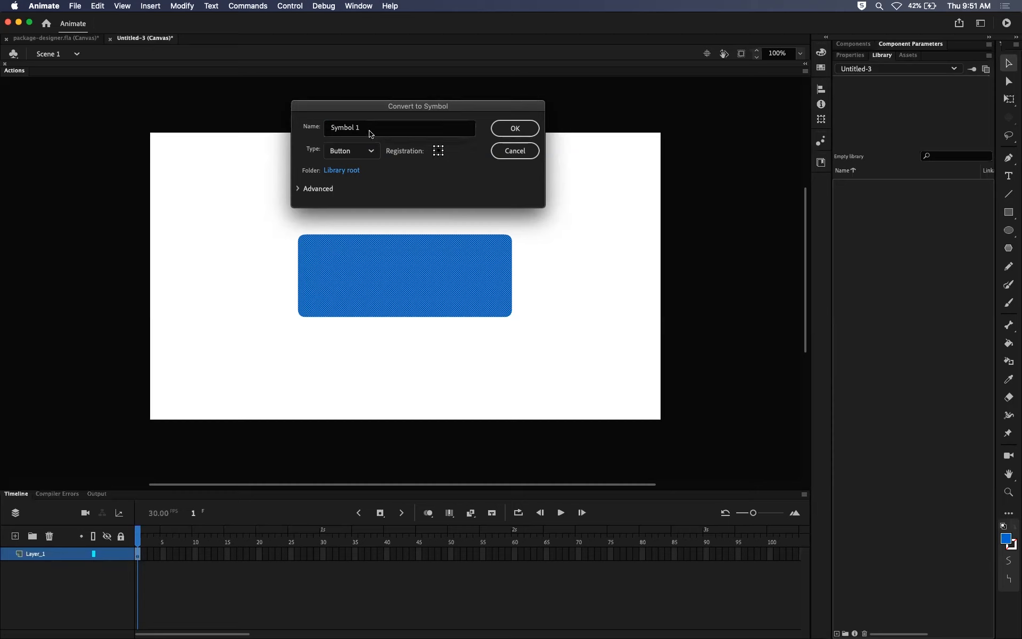
pyautogui.moveTo(362, 128); pyautogui.dragTo(316, 130)
pyautogui.write('myButton')
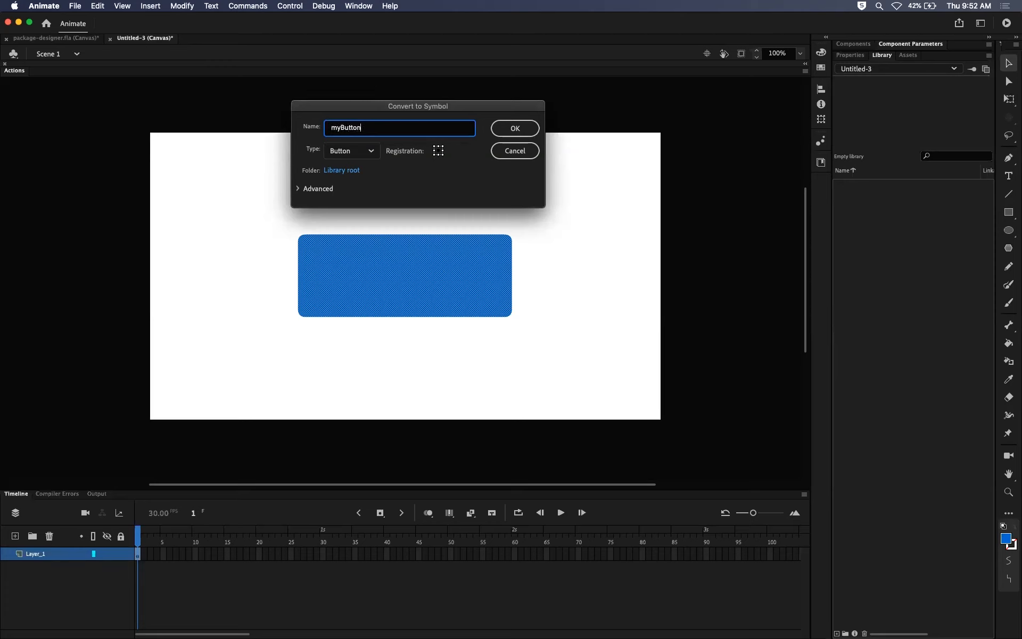
pyautogui.press('Return')
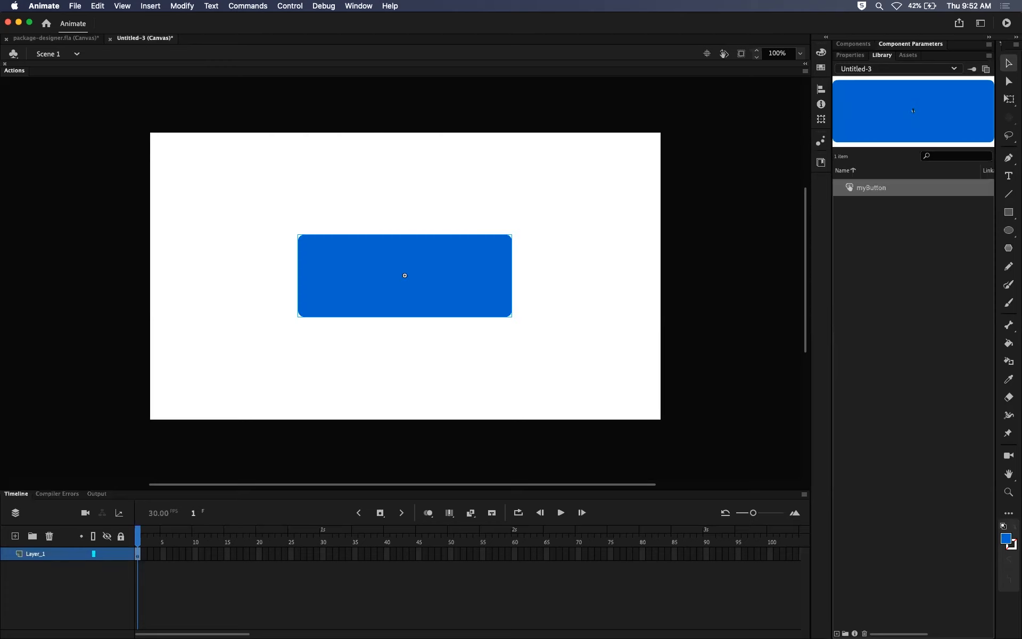
pyautogui.click(340, 171)
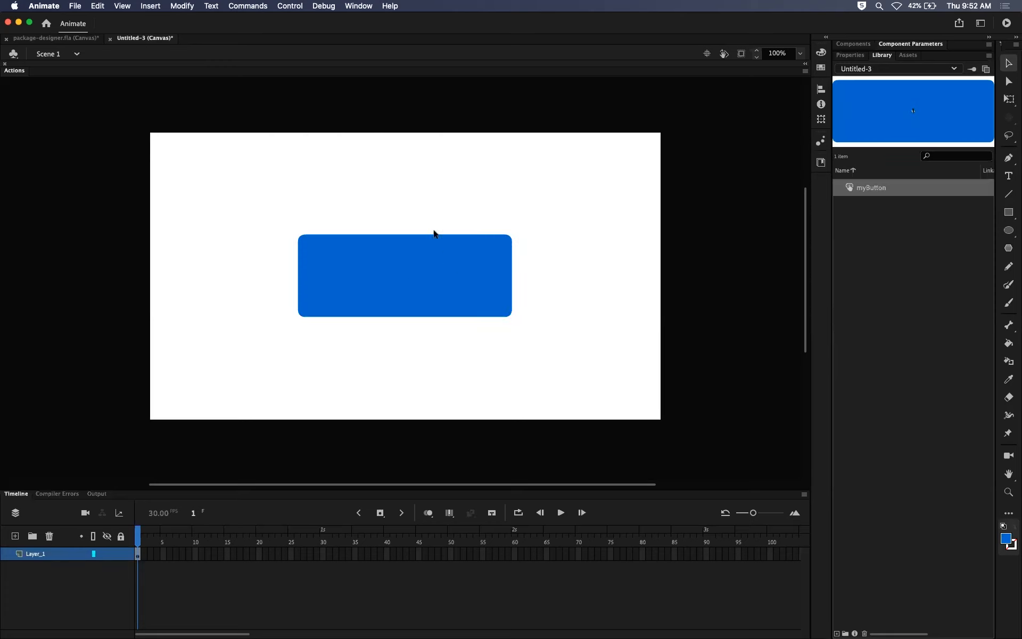
# Step: Open myButton for editing in place and extend its Layer_1 frames through the Hit state
pyautogui.click(446, 260)
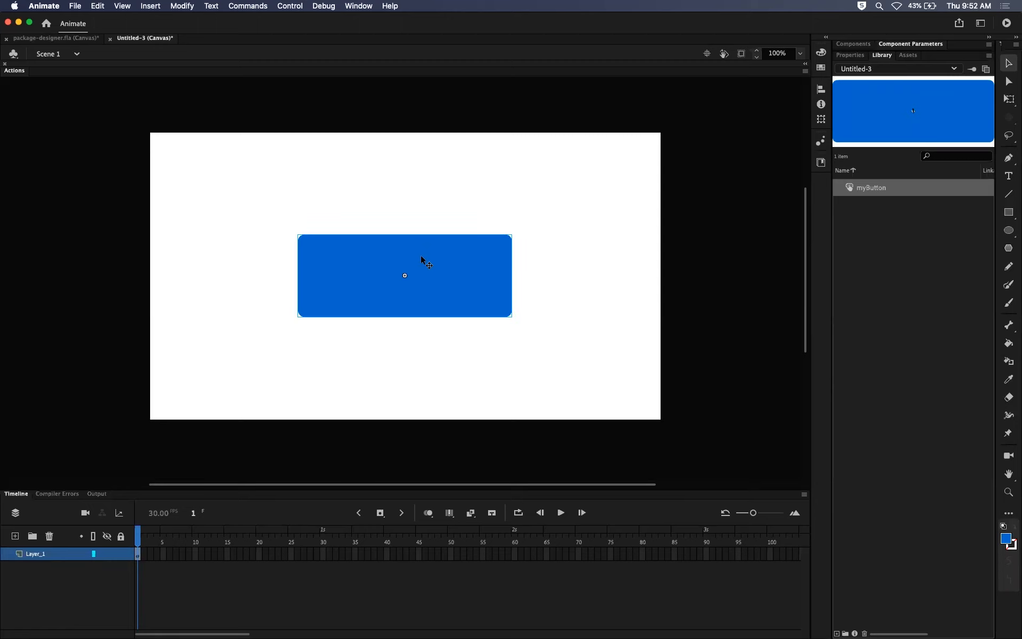
pyautogui.doubleClick(422, 260)
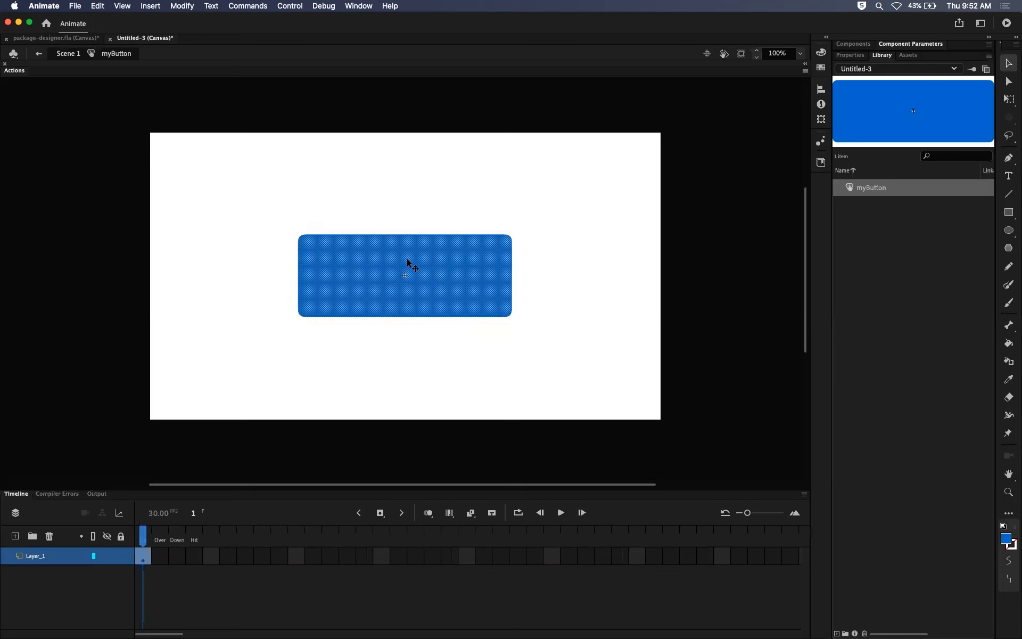
pyautogui.click(151, 536)
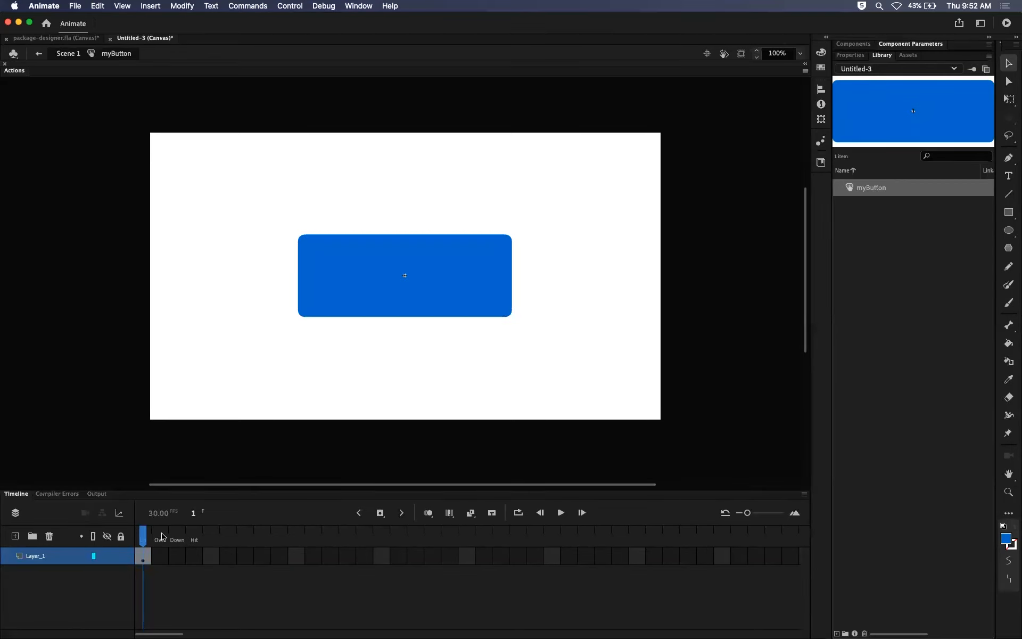
pyautogui.click(194, 555)
pyautogui.press('F5')
# Step: Insert keyframes on the Over and Down states of the button's Layer_1
pyautogui.click(168, 538)
pyautogui.moveTo(166, 536)
pyautogui.mouseDown()
pyautogui.moveTo(140, 539)
pyautogui.moveTo(204, 540)
pyautogui.moveTo(139, 541)
pyautogui.moveTo(224, 542)
pyautogui.moveTo(141, 541)
pyautogui.moveTo(211, 548)
pyautogui.moveTo(145, 548)
pyautogui.moveTo(162, 557)
pyautogui.mouseUp()
pyautogui.click(163, 557)
pyautogui.press('F6')
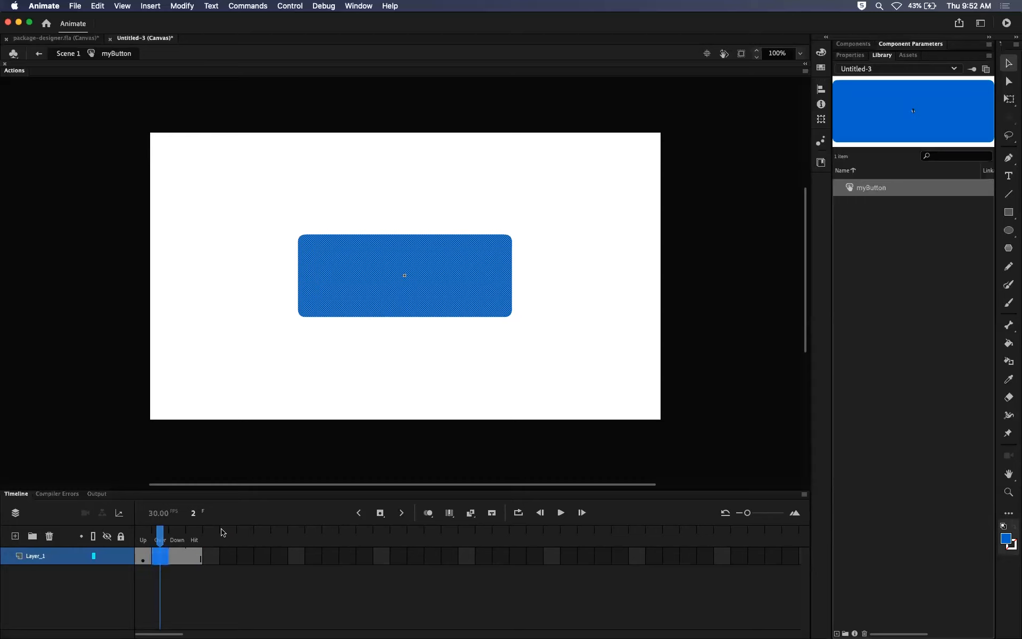
pyautogui.press('.')
pyautogui.press('F6')
# Step: Set the fill of the rectangle in the Over state to magenta pink
pyautogui.click(162, 556)
pyautogui.click(850, 56)
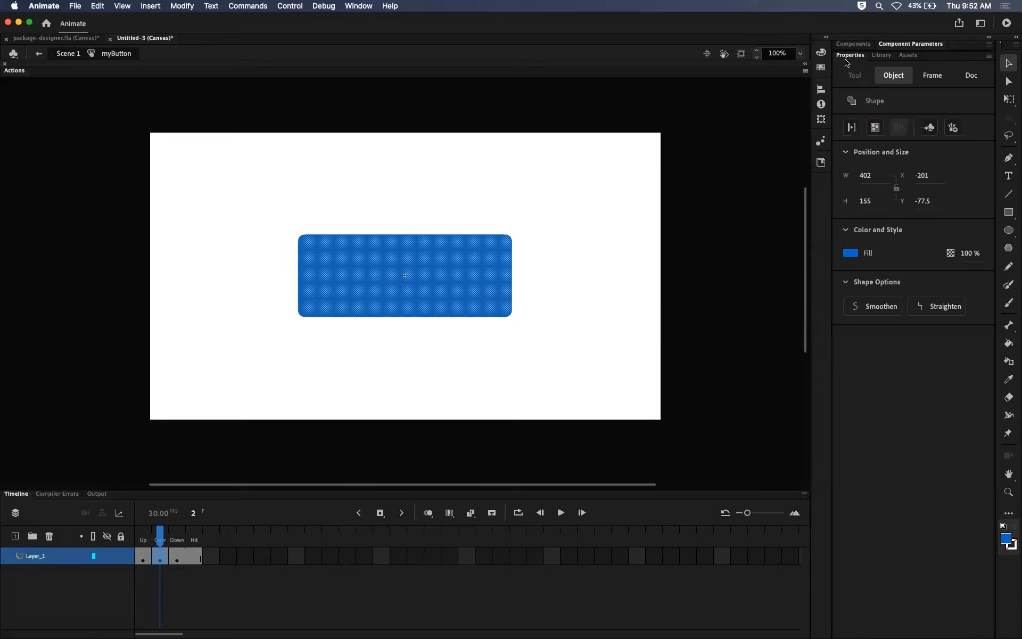
pyautogui.click(851, 254)
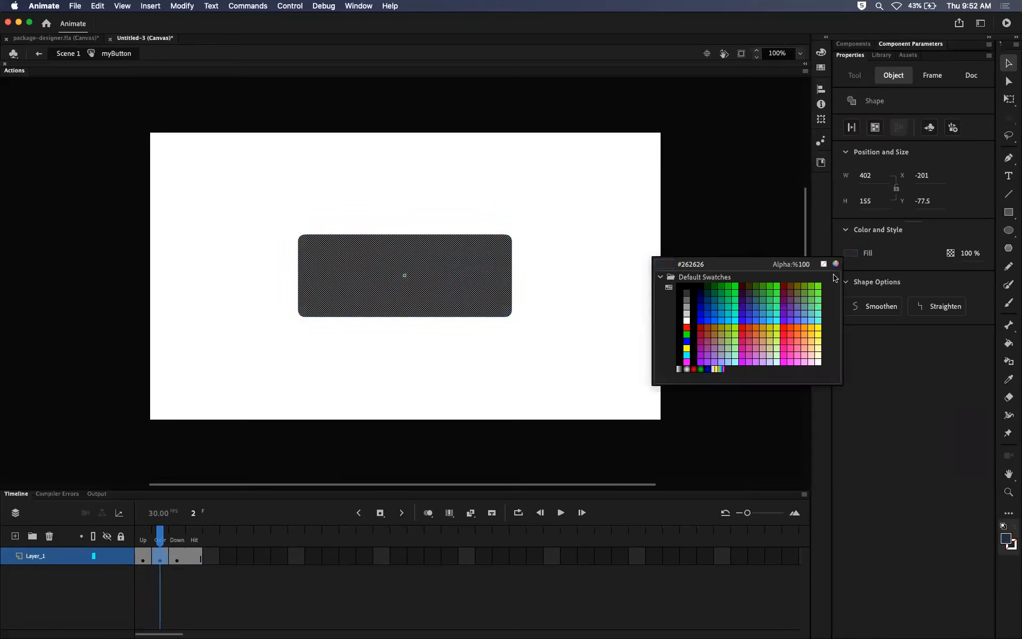
pyautogui.click(786, 349)
# Step: Set the fill of the rectangle in the Down state to orange-red #CC3300
pyautogui.click(177, 556)
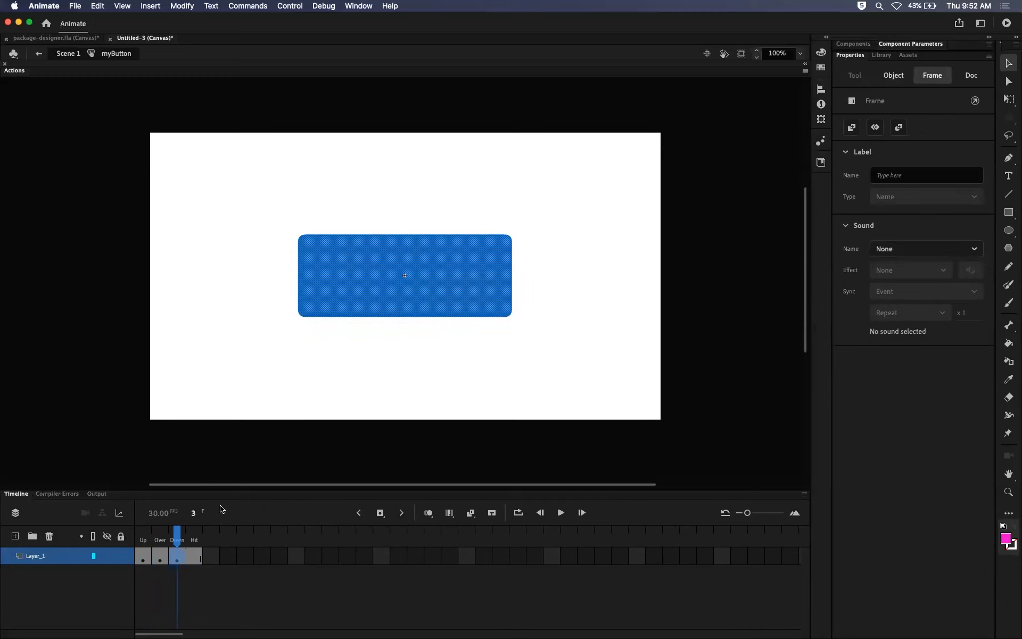
pyautogui.click(455, 292)
pyautogui.click(850, 254)
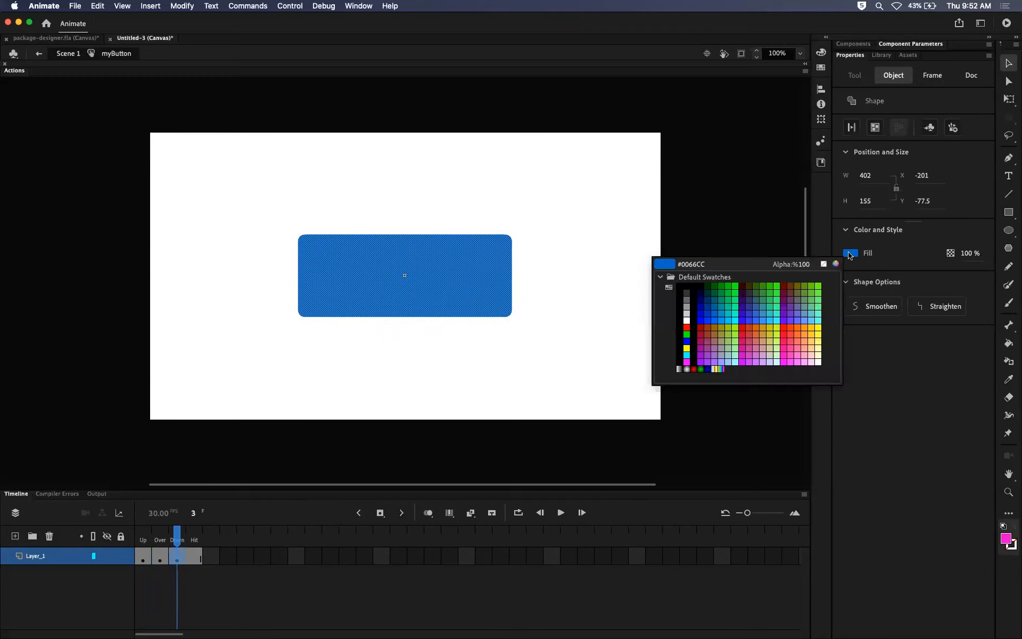
pyautogui.click(750, 325)
pyautogui.click(596, 277)
# Step: Test the movie in the browser, try the button's over and down states, and return to Animate
pyautogui.moveTo(172, 542); pyautogui.dragTo(146, 541)
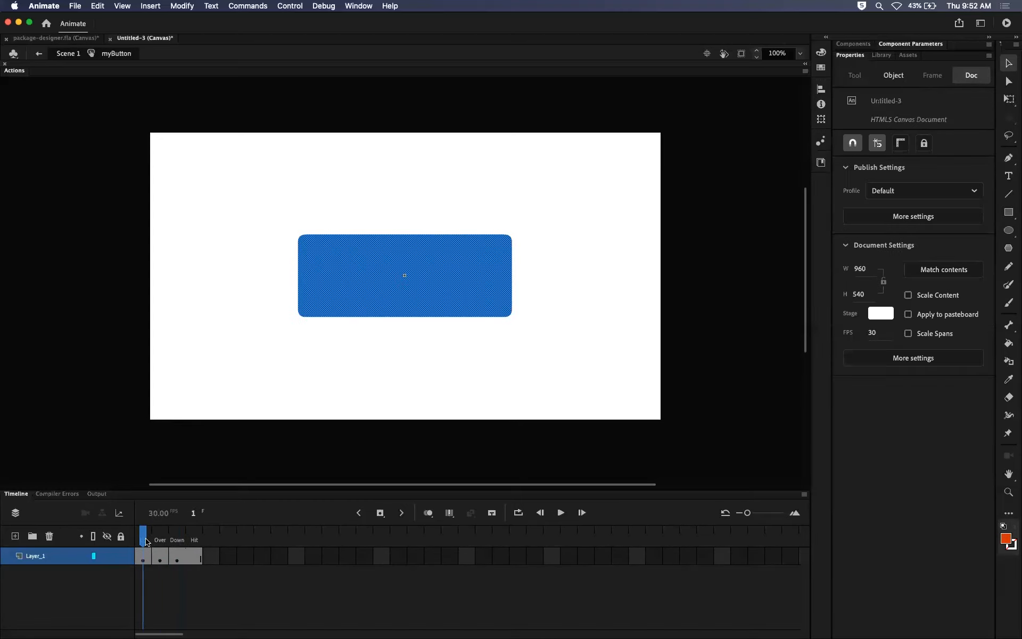
pyautogui.press('super+Return')
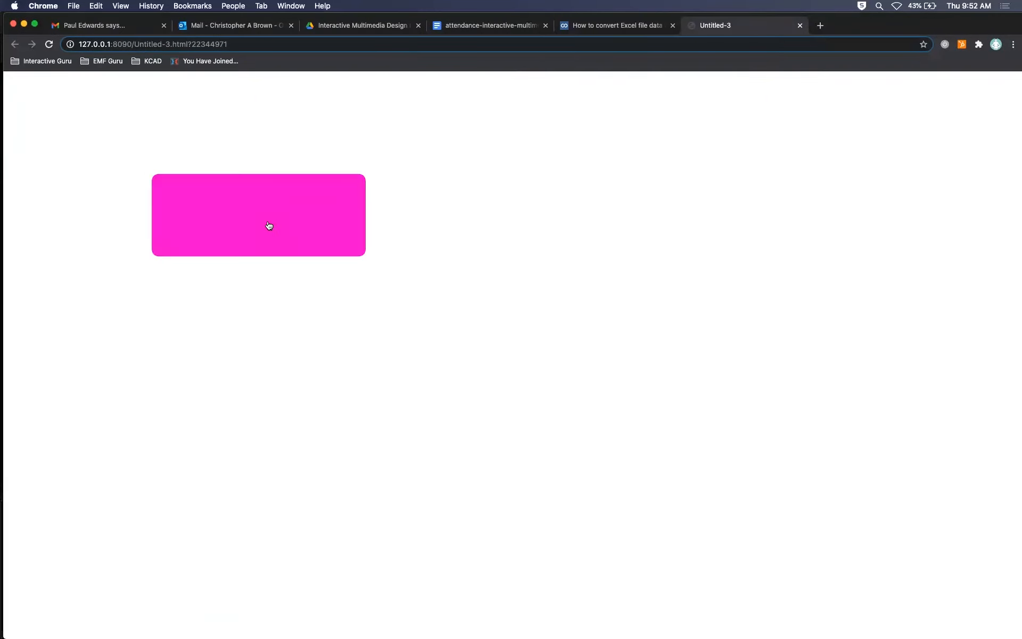
pyautogui.moveTo(257, 224); pyautogui.dragTo(250, 219)
pyautogui.press('super+Tab')
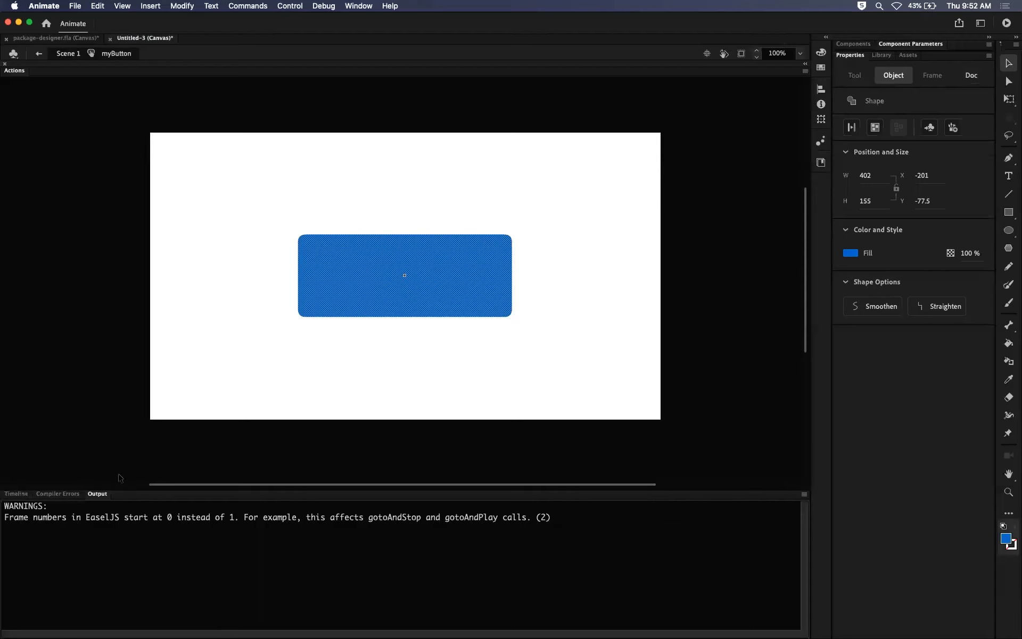
# Step: Show the timeline again and review the button's Up, Over, Down and Hit frames
pyautogui.click(16, 494)
pyautogui.moveTo(148, 535)
pyautogui.mouseDown()
pyautogui.moveTo(178, 534)
pyautogui.moveTo(139, 539)
pyautogui.mouseUp()
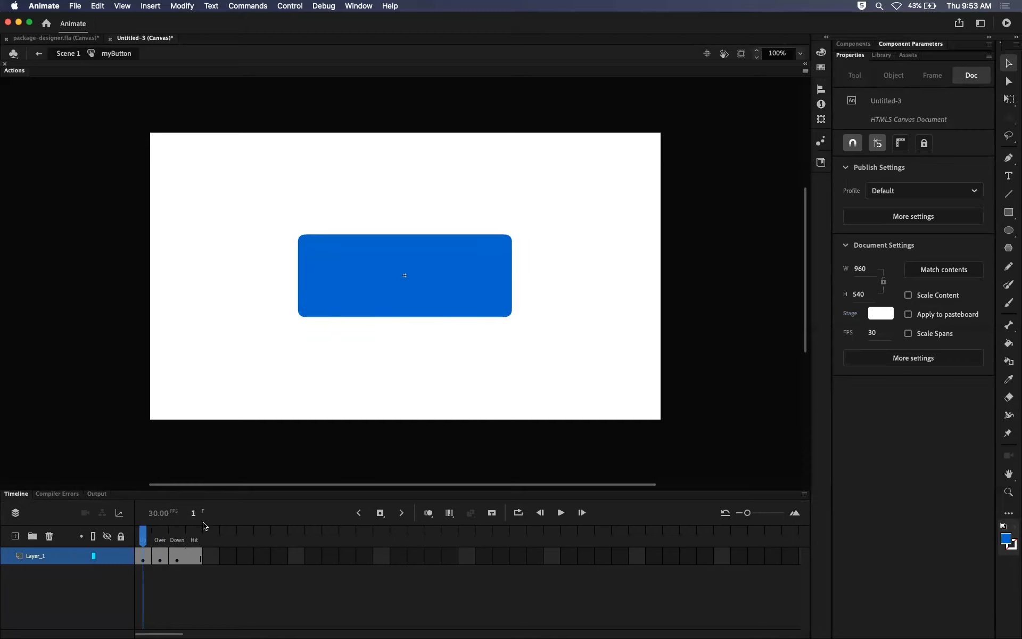
pyautogui.click(165, 546)
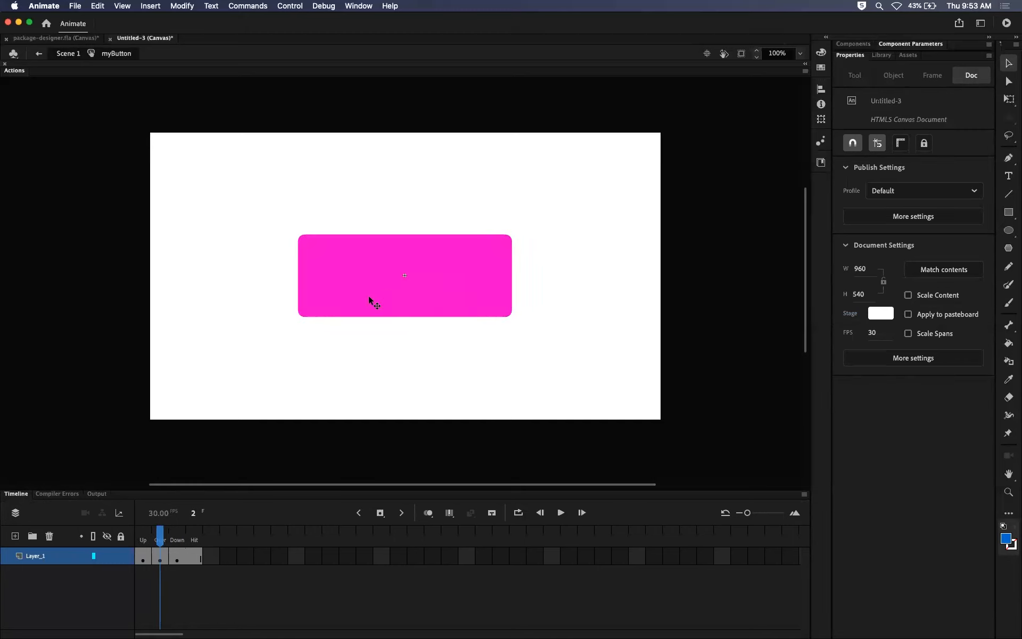
pyautogui.click(181, 541)
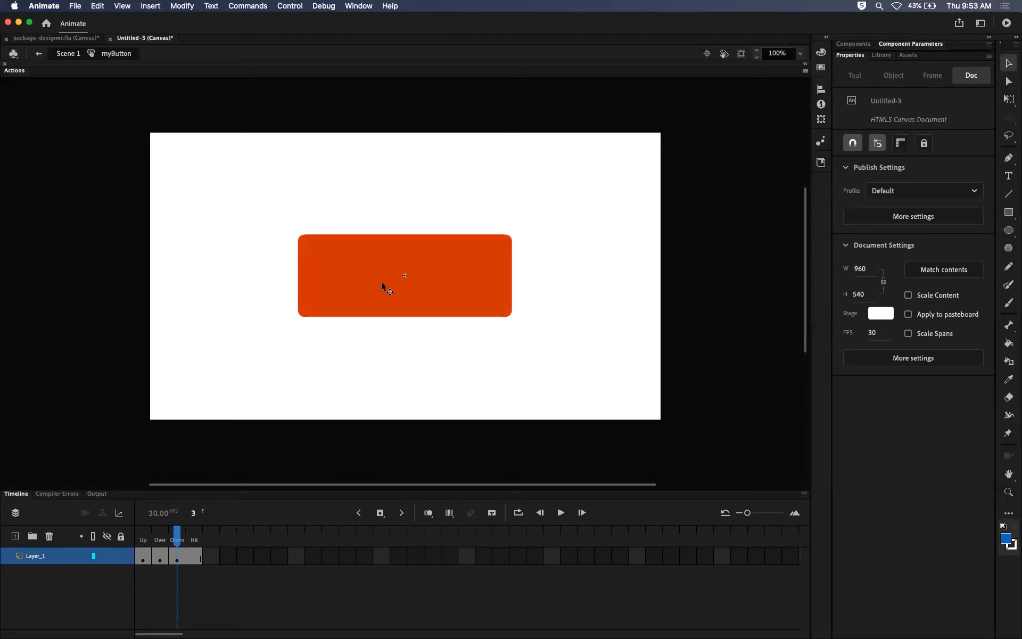
pyautogui.click(193, 556)
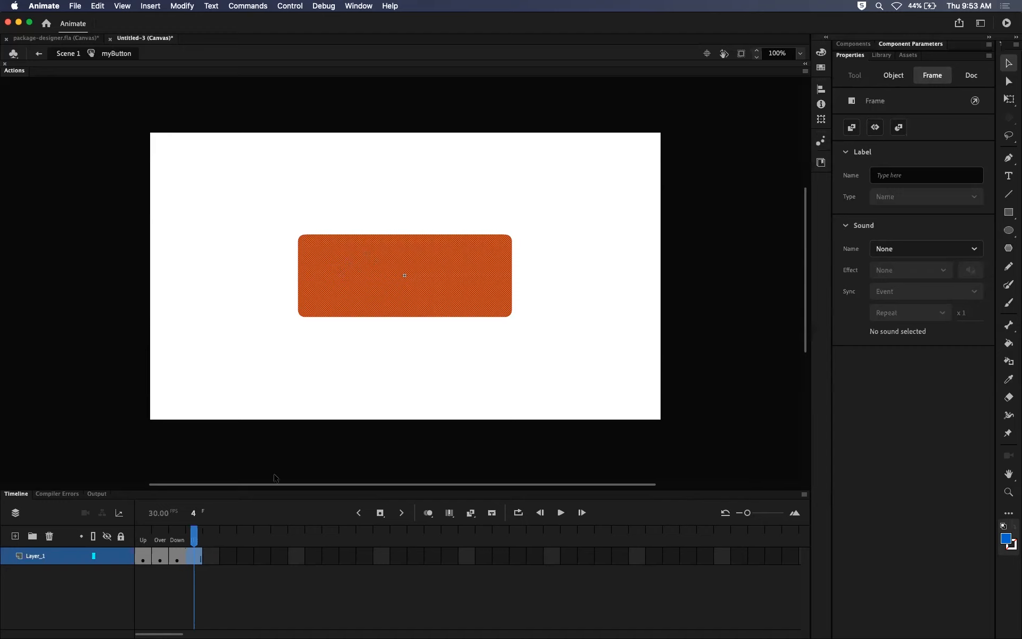
# Step: Clear the keyframes from the button's Over and Down states
pyautogui.click(185, 533)
pyautogui.moveTo(185, 533); pyautogui.dragTo(174, 554)
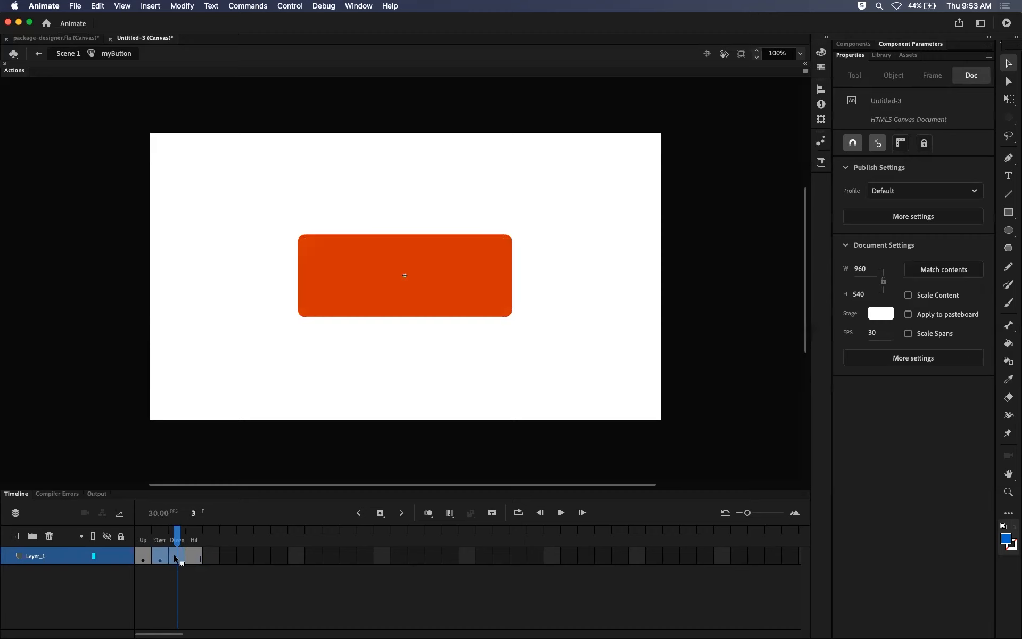
pyautogui.hotkey('shift', 'F6')
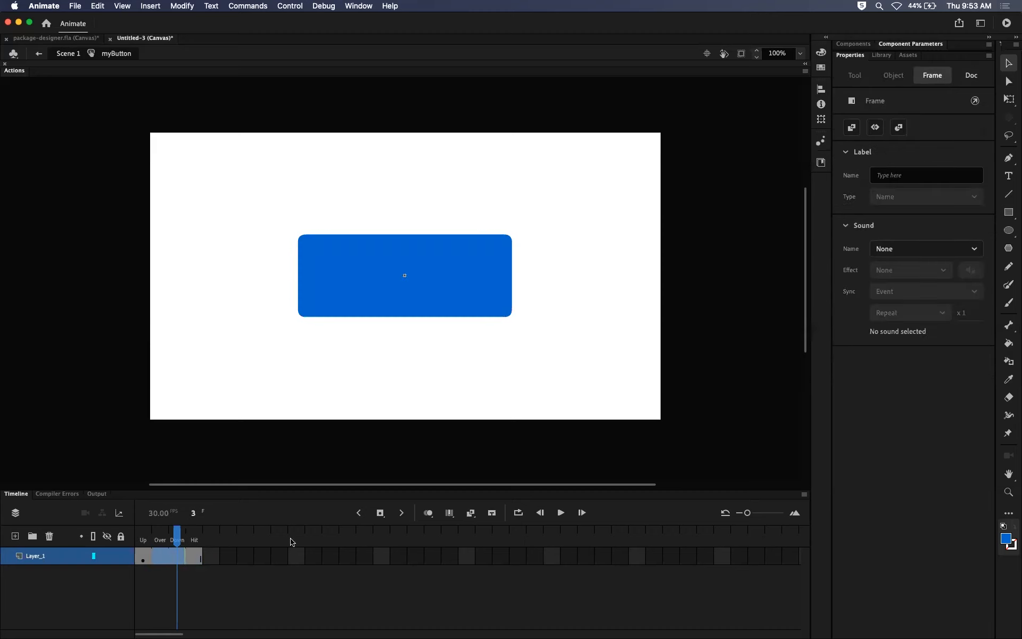
pyautogui.click(319, 375)
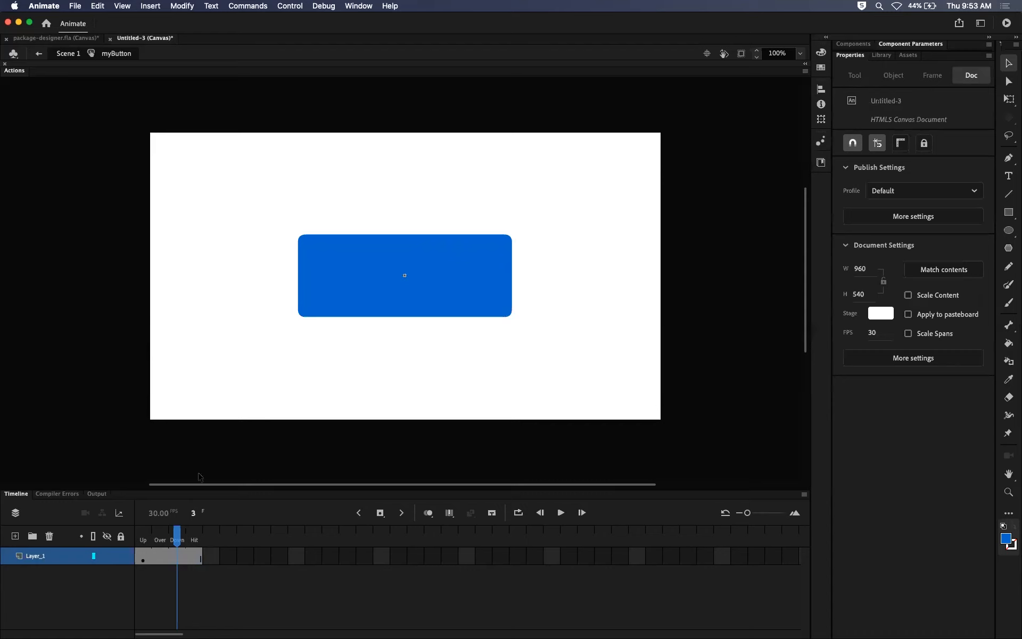
# Step: Reopen myButton from Scene 1 and examine the rectangle across its Up, Over and Down frames
pyautogui.click(68, 53)
pyautogui.doubleClick(344, 261)
pyautogui.click(153, 533)
pyautogui.click(161, 556)
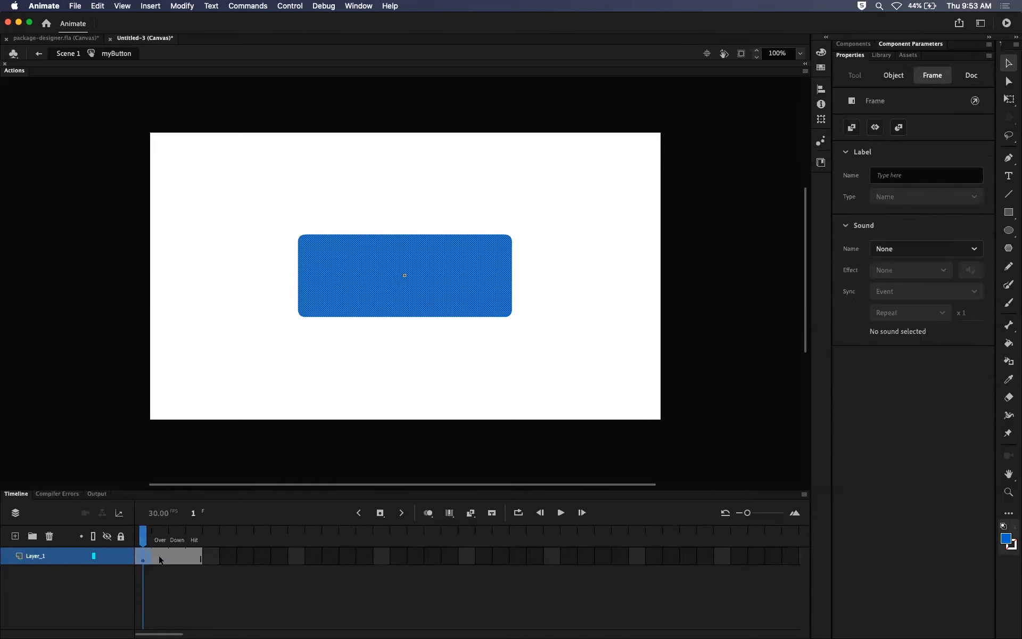
pyautogui.click(180, 553)
pyautogui.click(142, 554)
pyautogui.click(156, 554)
pyautogui.click(173, 556)
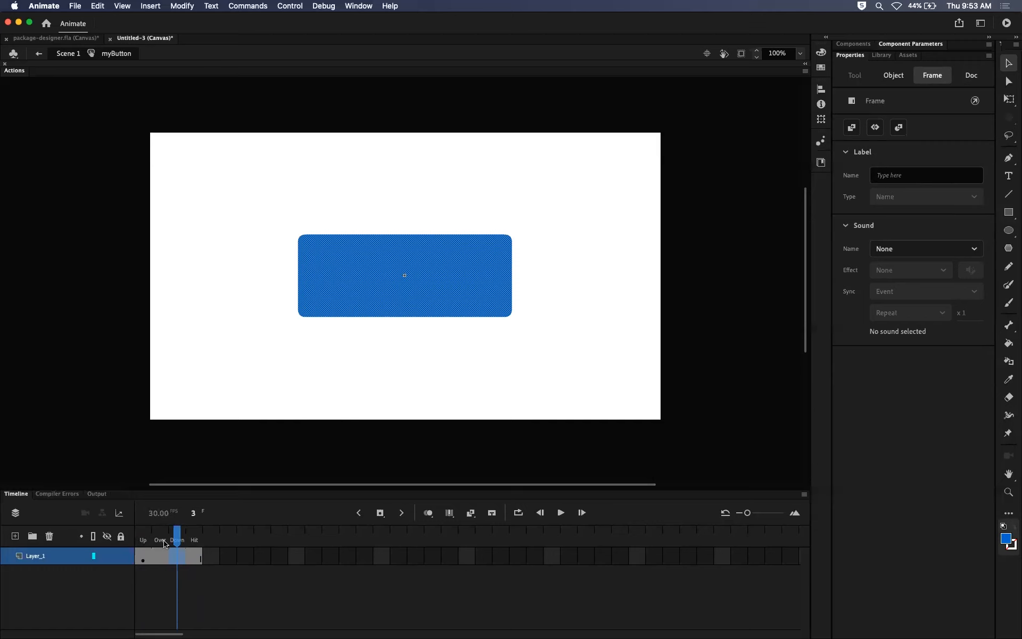
pyautogui.moveTo(178, 540); pyautogui.dragTo(165, 542)
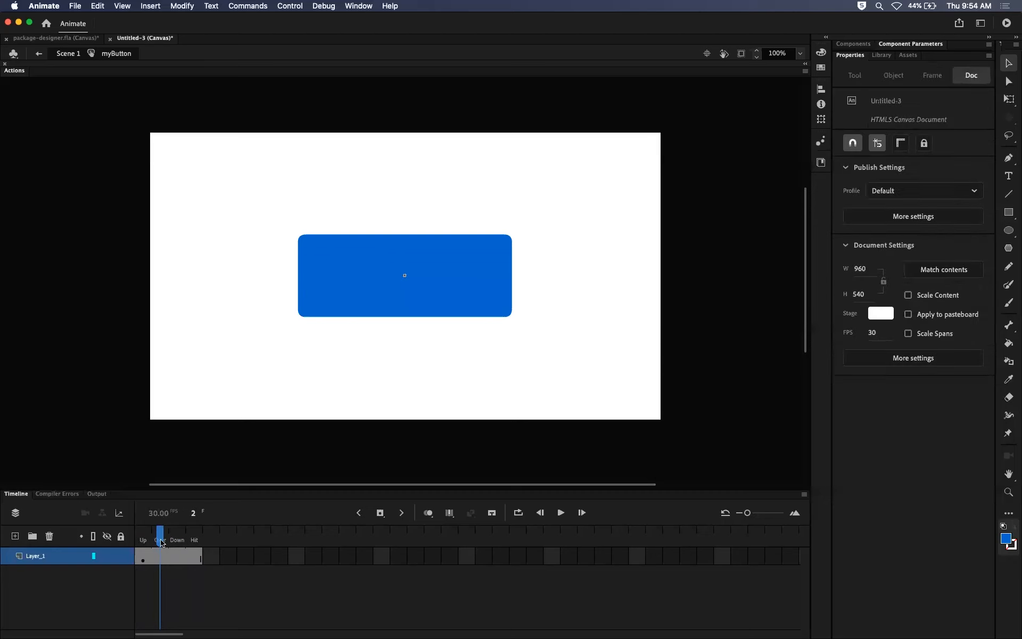
pyautogui.click(144, 555)
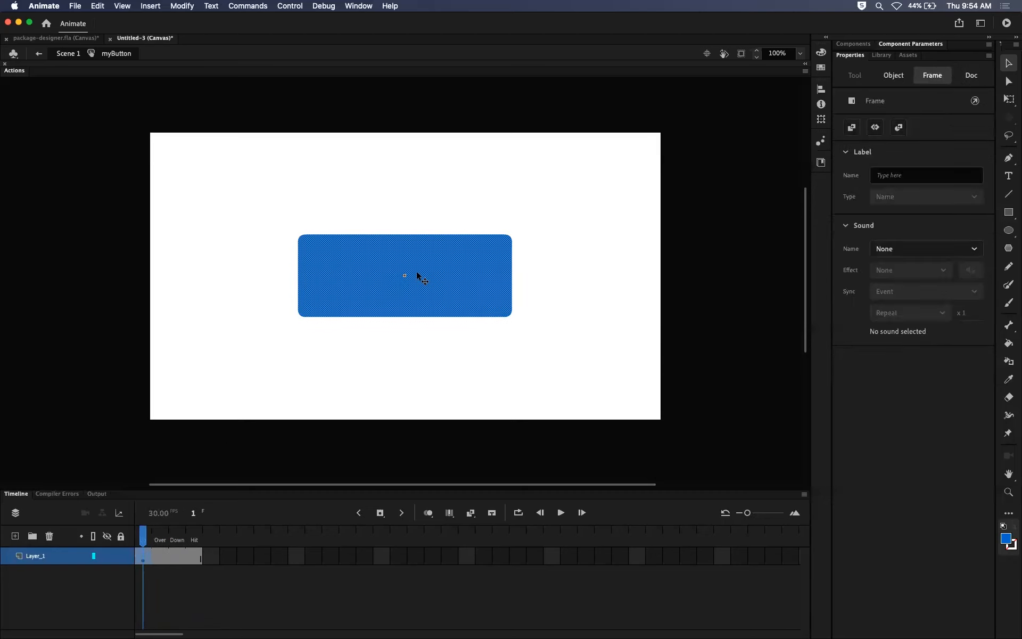
pyautogui.click(341, 297)
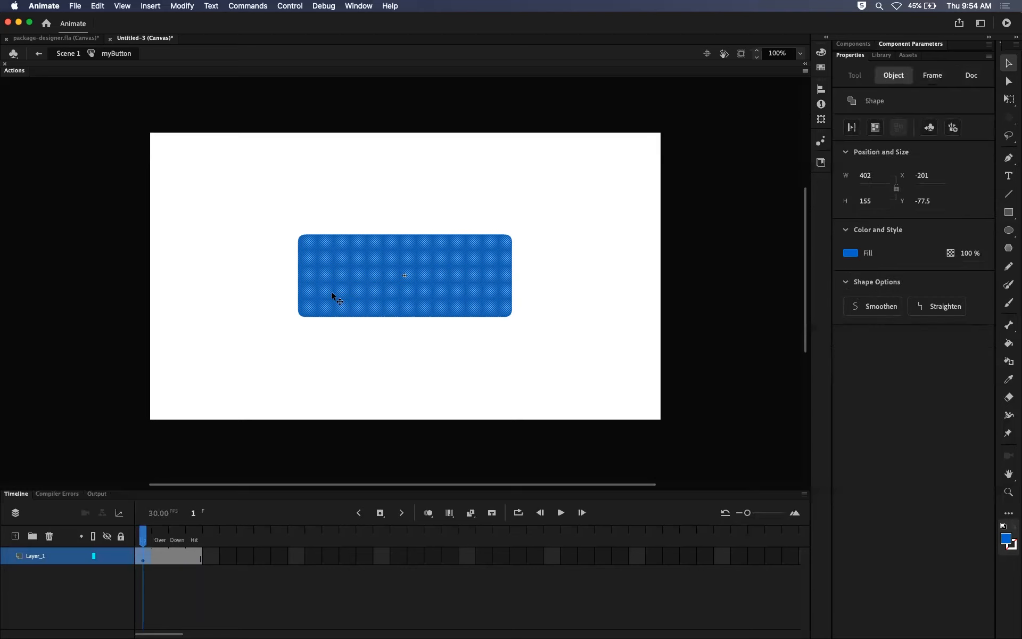
# Step: Leave and re-enter myButton, check its Up, Over and Down frames again, and return to Scene 1
pyautogui.click(68, 53)
pyautogui.doubleClick(343, 259)
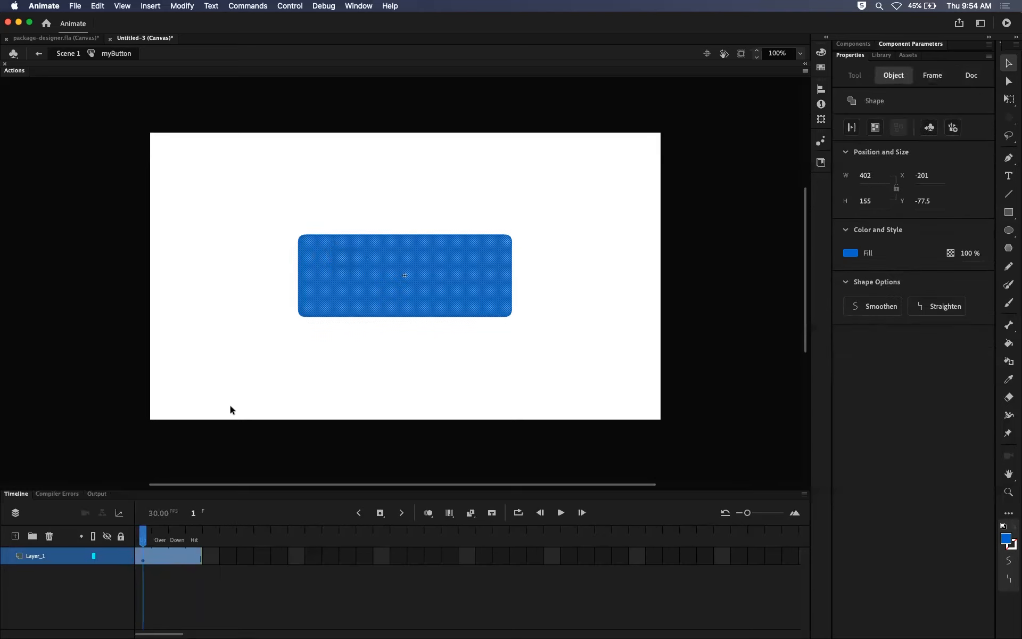
pyautogui.click(147, 541)
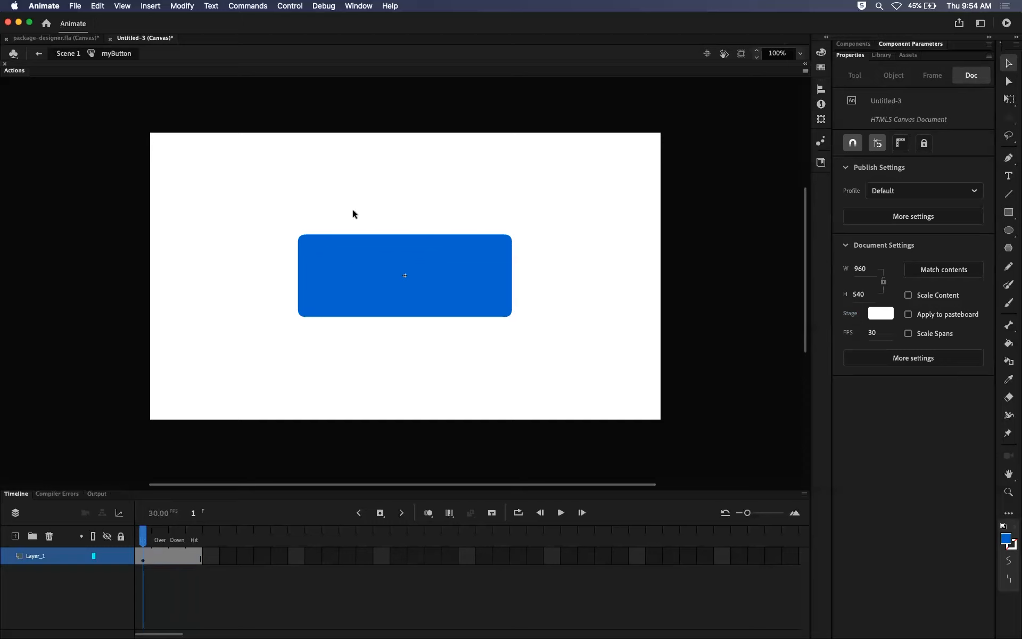
pyautogui.click(158, 556)
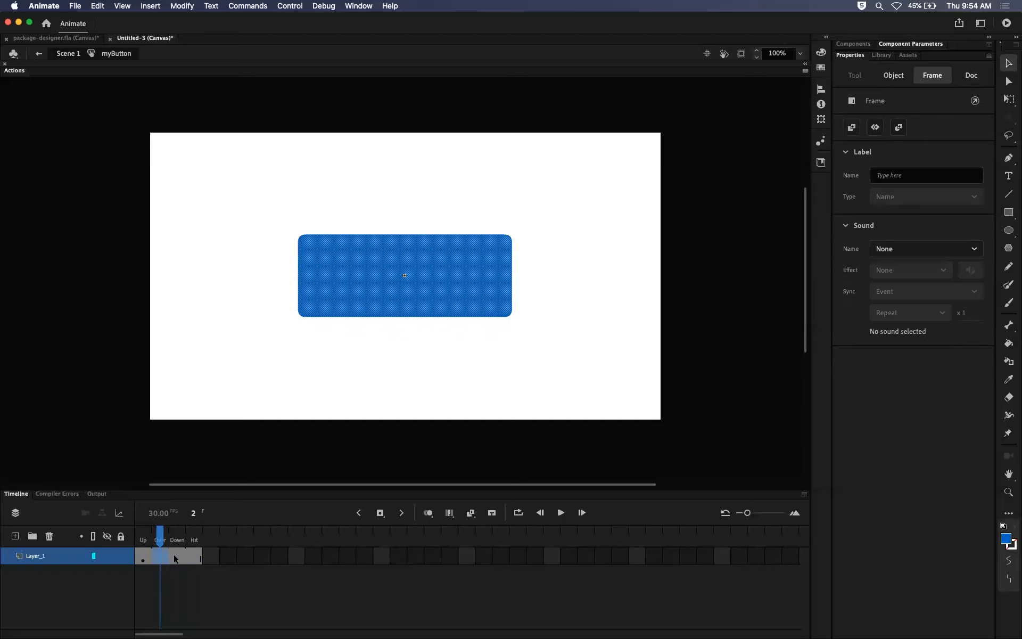
pyautogui.click(174, 555)
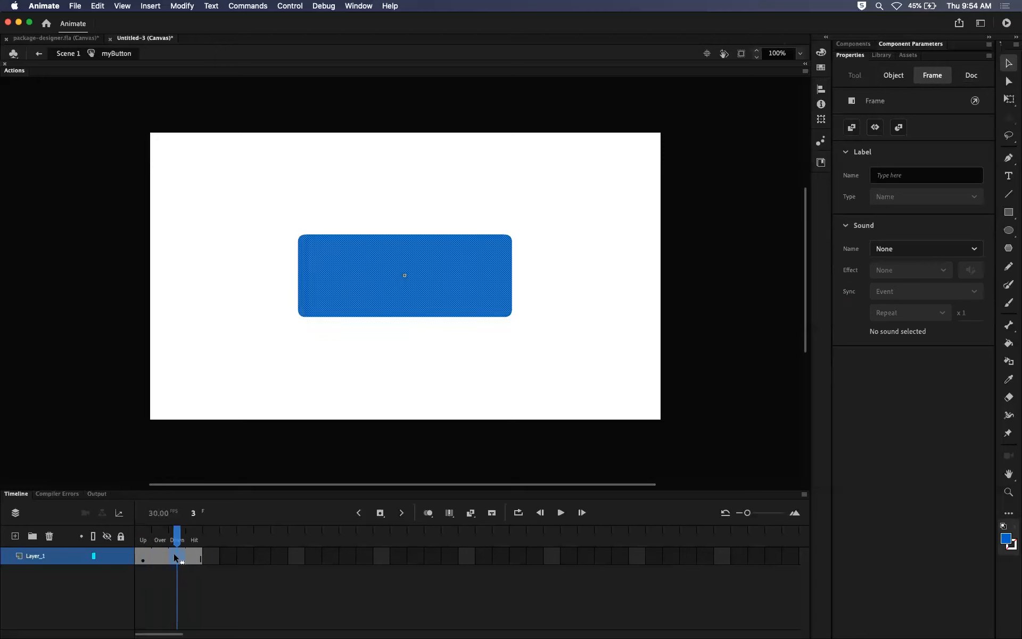
pyautogui.click(140, 560)
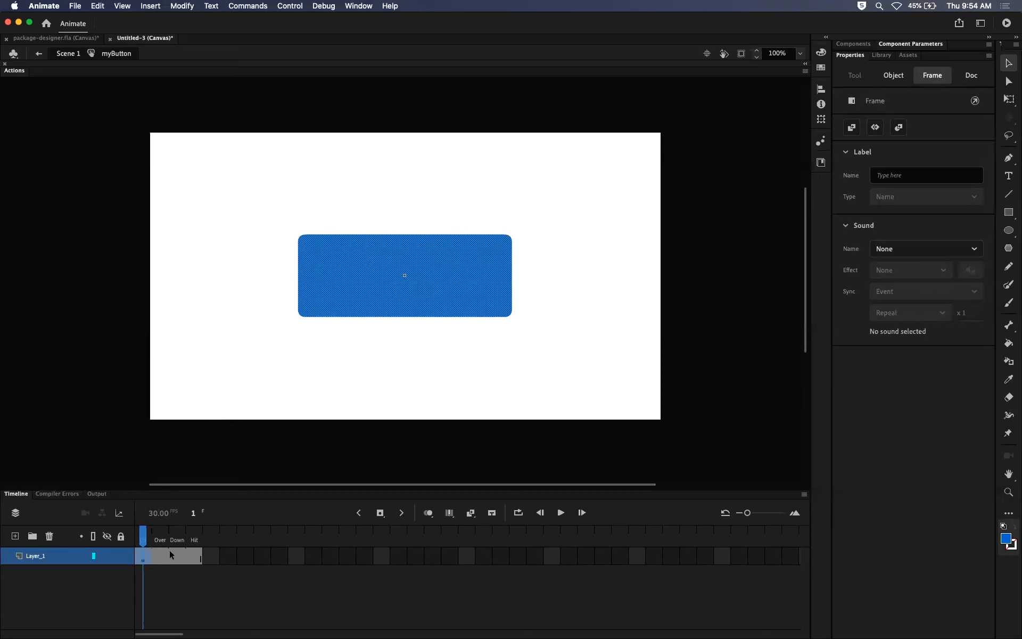
pyautogui.click(92, 419)
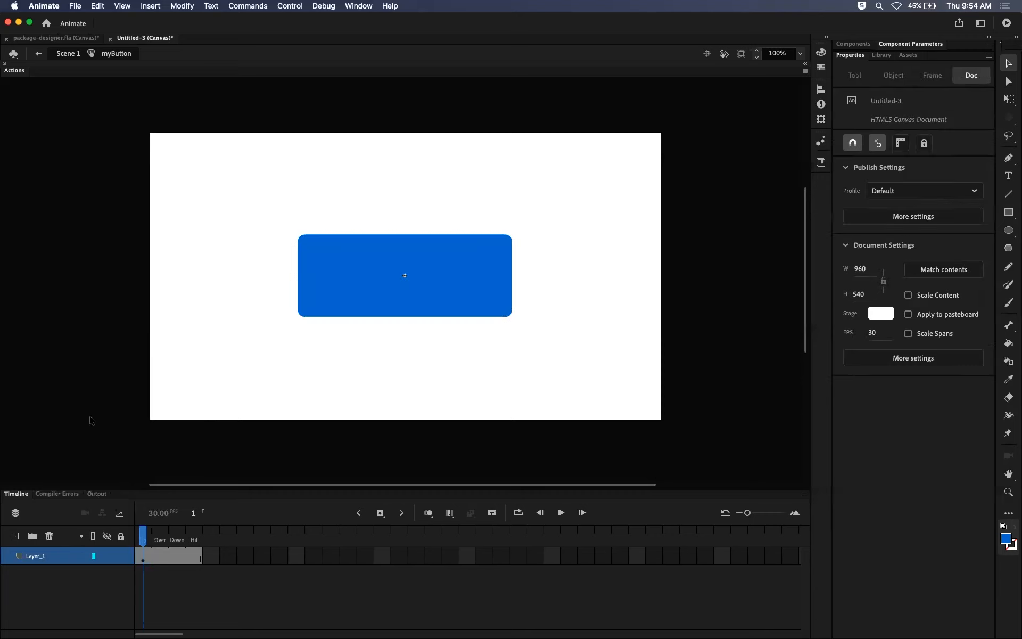
pyautogui.click(339, 314)
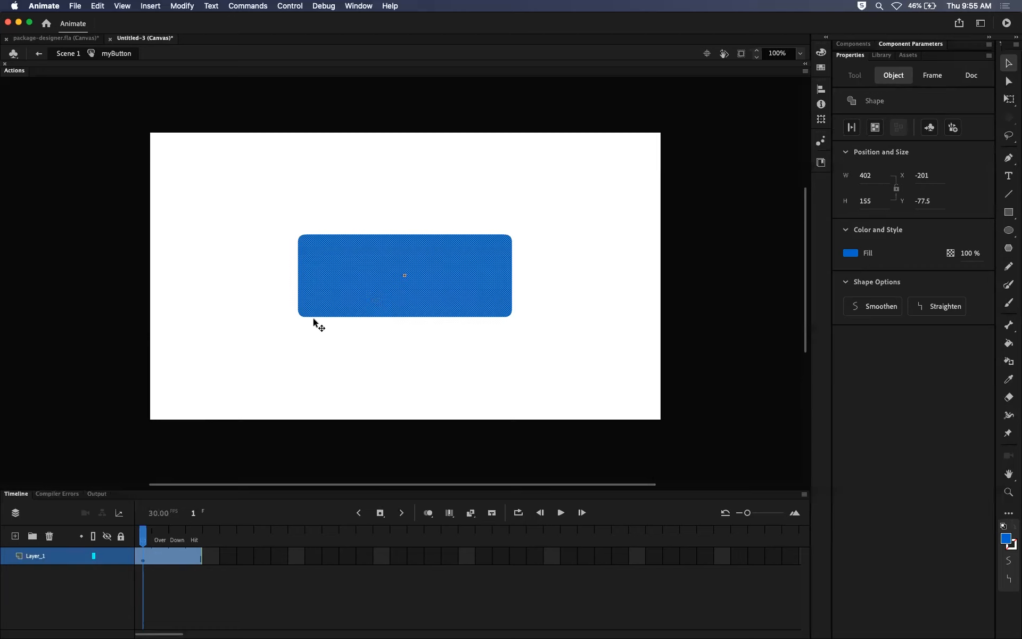
pyautogui.click(69, 53)
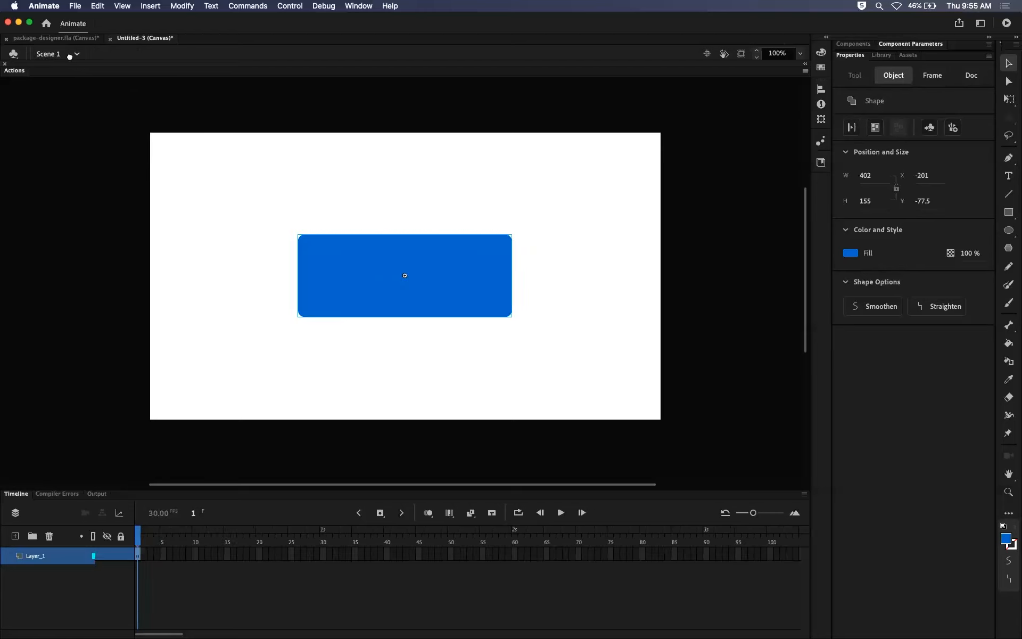
# Step: Open myButton for editing, try moving a corner piece of its blue rectangle away, and undo the move
pyautogui.doubleClick(359, 259)
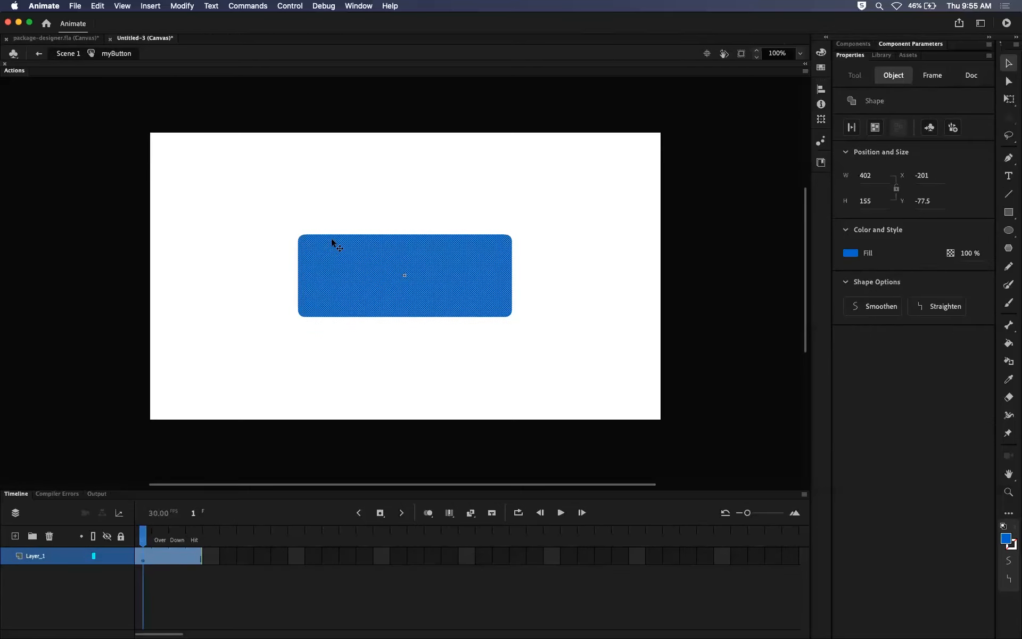
pyautogui.click(429, 218)
pyautogui.click(439, 263)
pyautogui.moveTo(491, 231); pyautogui.dragTo(593, 192)
pyautogui.press('super+z')
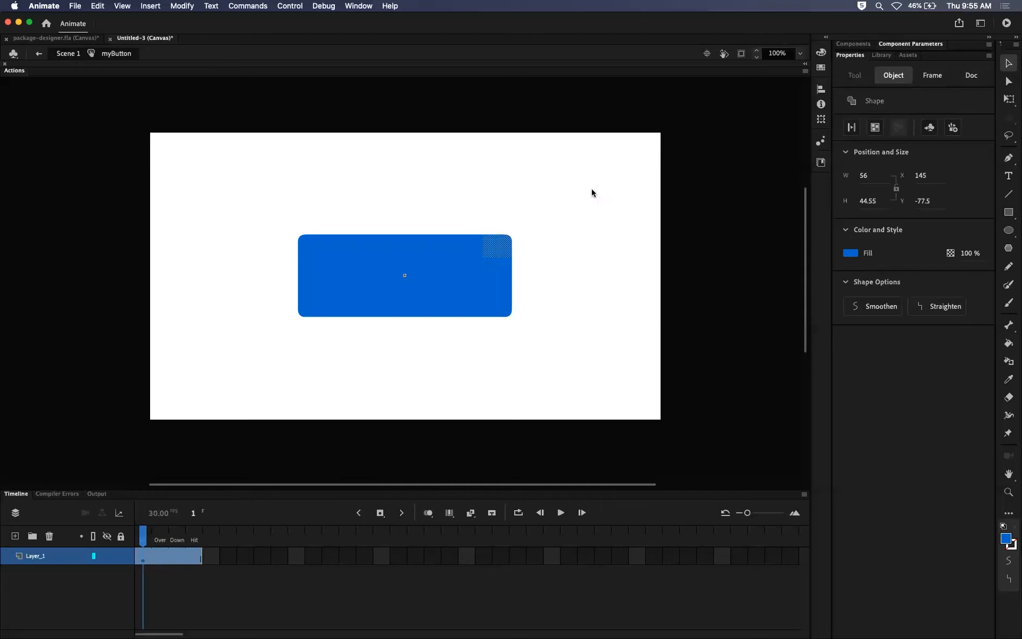
pyautogui.click(555, 262)
pyautogui.click(401, 284)
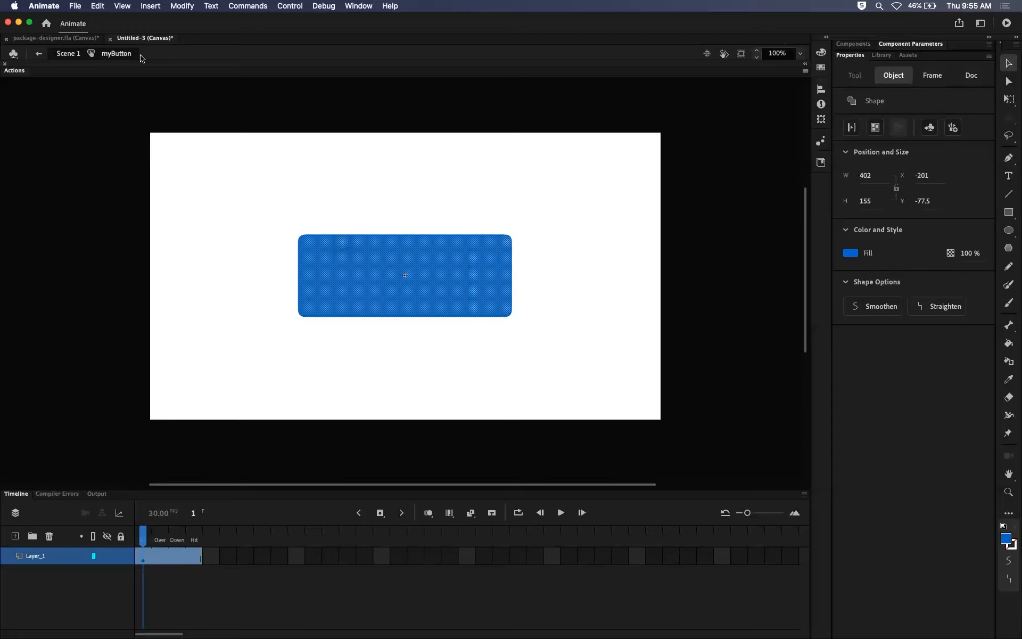
# Step: Convert the whole rectangle inside myButton to a Movie Clip symbol named myButtonAnimation
pyautogui.moveTo(270, 221); pyautogui.dragTo(585, 379)
pyautogui.press('F8')
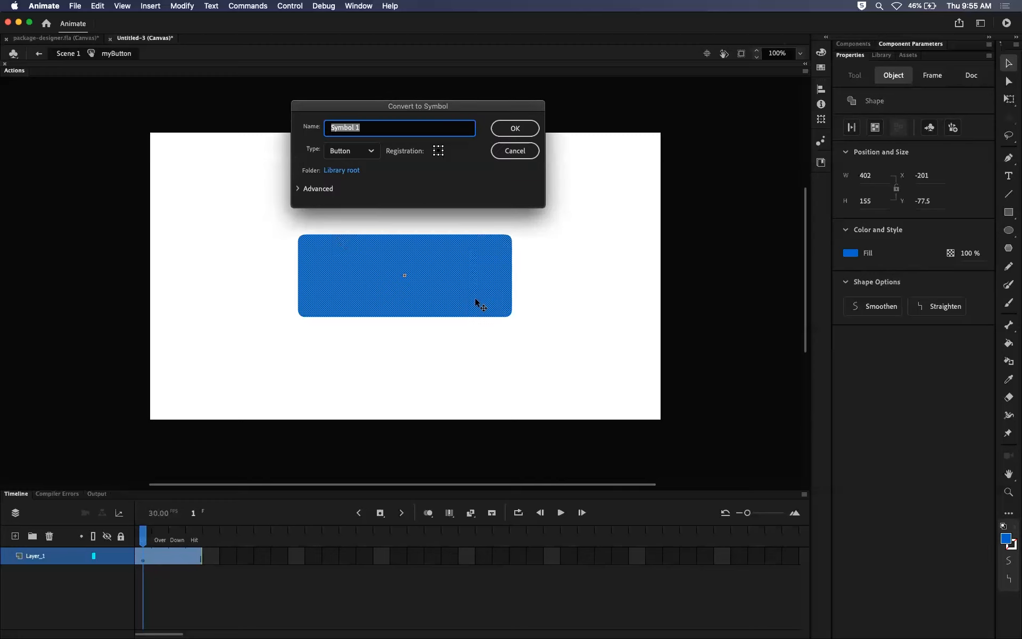
pyautogui.click(375, 153)
pyautogui.click(358, 169)
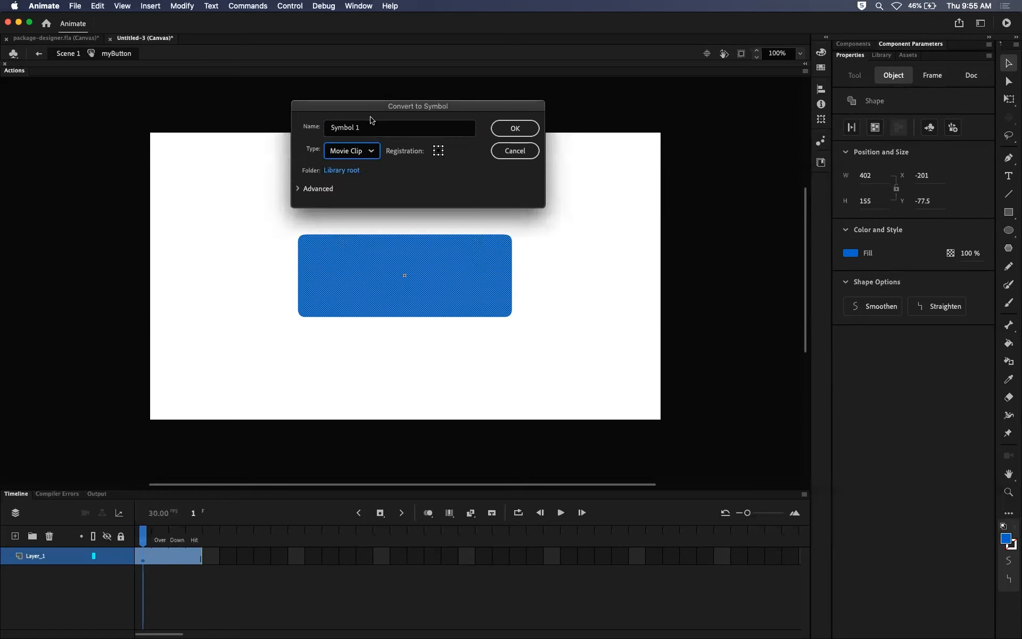
pyautogui.tripleClick(360, 130)
pyautogui.write('myButtonAnimation')
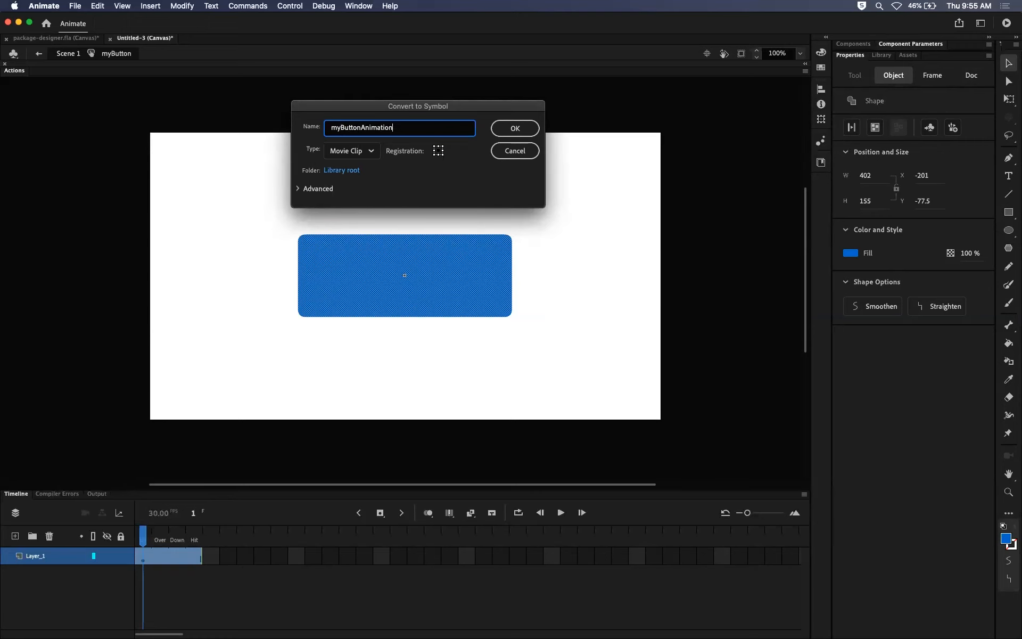
pyautogui.press('Return')
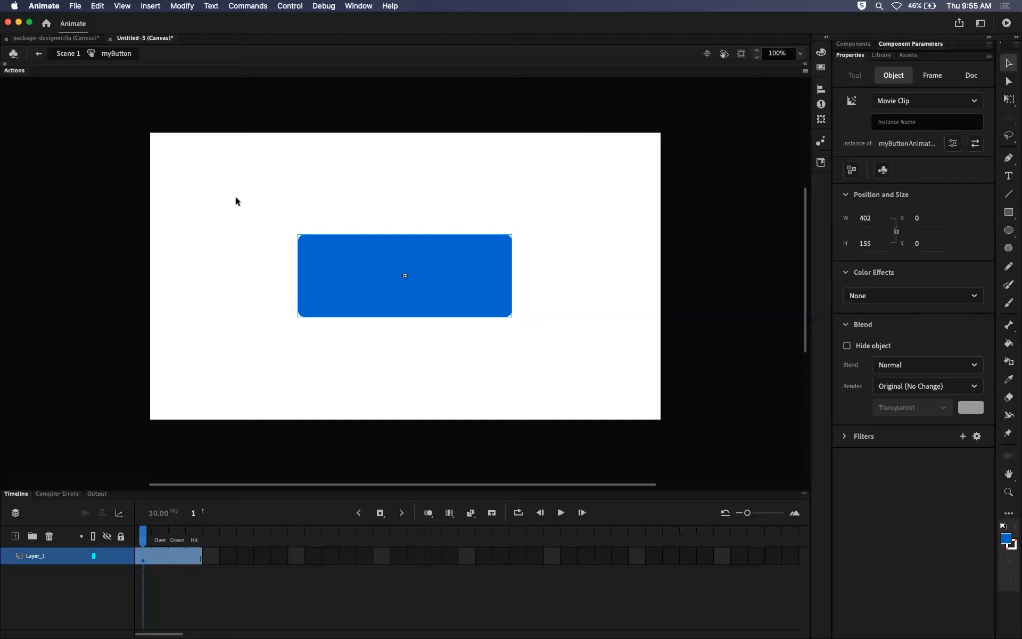
# Step: Test the movie in the browser, close both Untitled-3 preview pages, and return to Animate's timeline
pyautogui.moveTo(144, 540)
pyautogui.mouseDown()
pyautogui.moveTo(183, 542)
pyautogui.moveTo(143, 540)
pyautogui.moveTo(144, 551)
pyautogui.mouseUp()
pyautogui.press('super+Return')
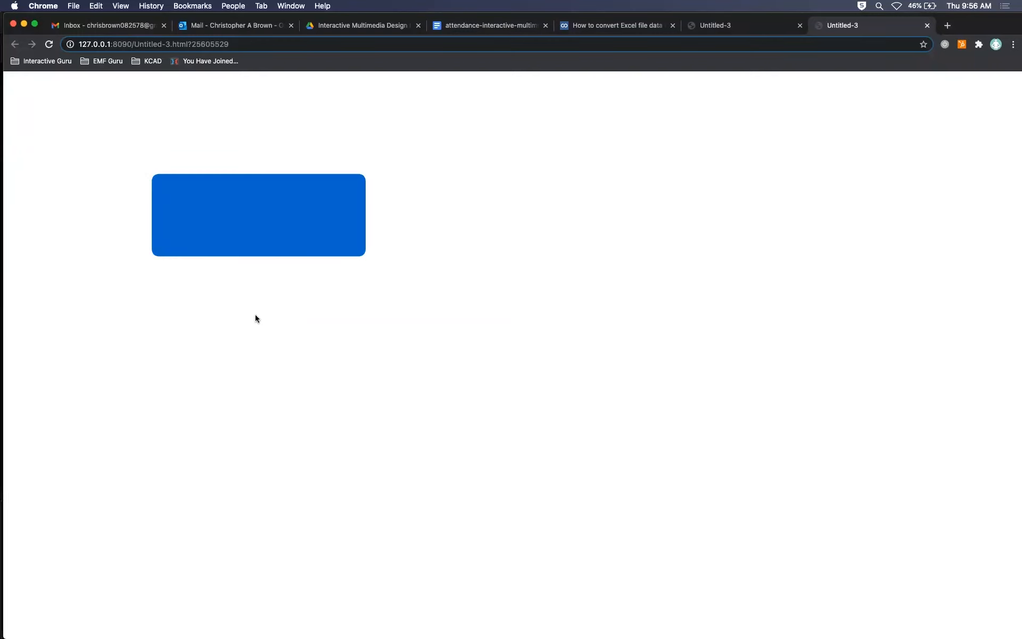
pyautogui.click(927, 25)
pyautogui.click(800, 26)
pyautogui.press('super+Tab')
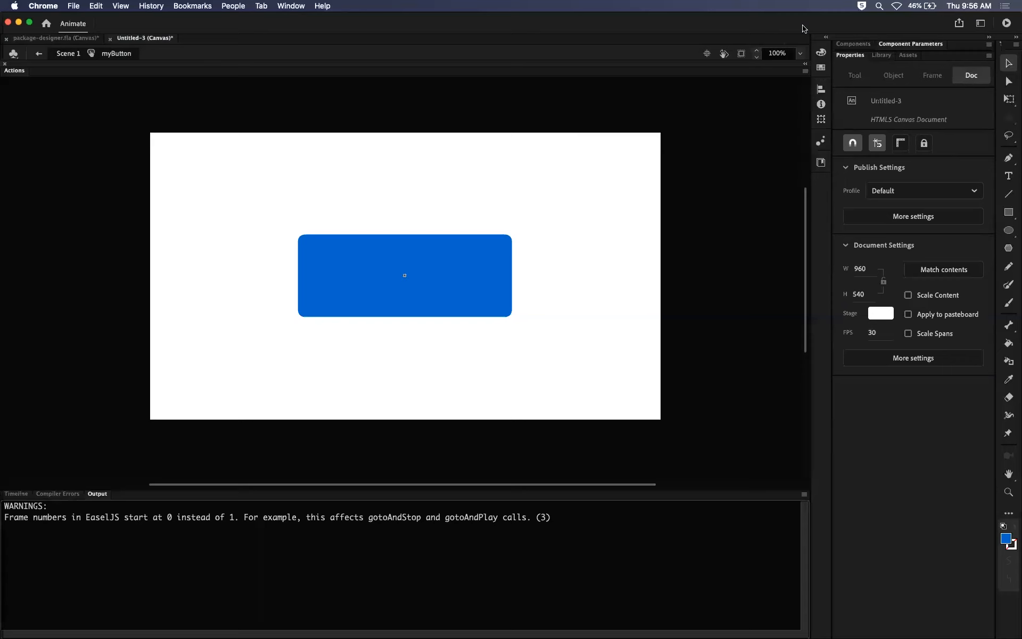
pyautogui.click(16, 494)
# Step: Review the symbol nesting by opening myButtonAnimation, returning to Scene 1, and re-entering myButton to check its Up frame
pyautogui.click(355, 299)
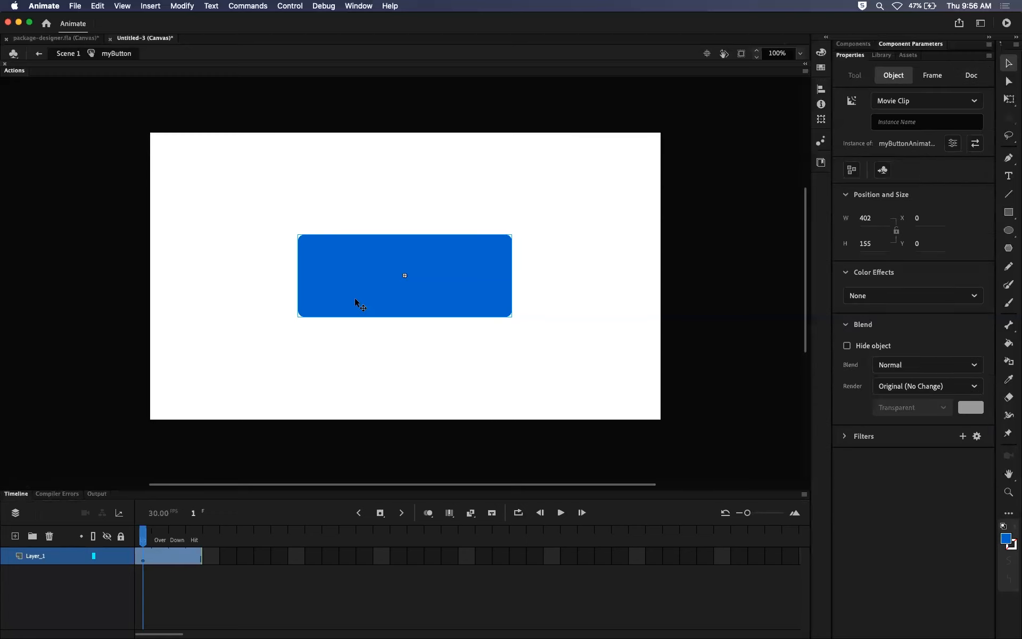
pyautogui.doubleClick(355, 301)
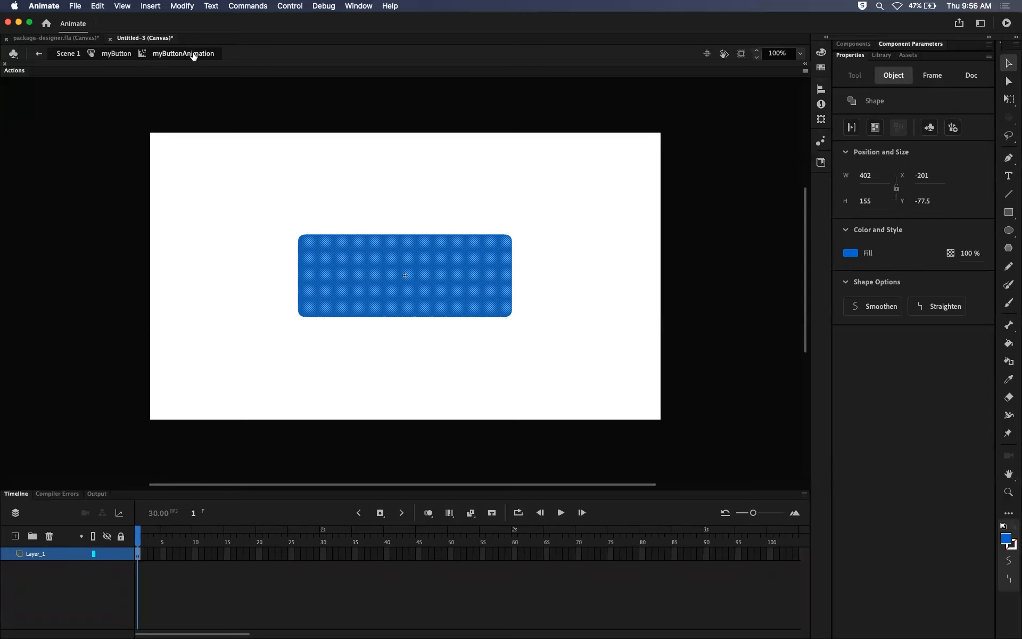
pyautogui.click(68, 53)
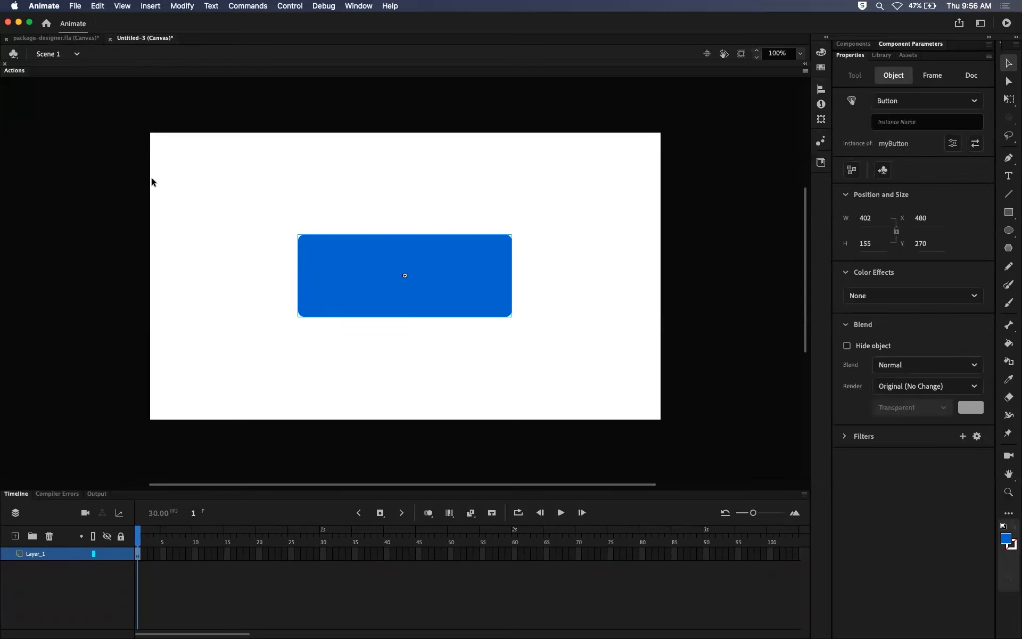
pyautogui.click(190, 242)
pyautogui.click(323, 259)
pyautogui.doubleClick(323, 259)
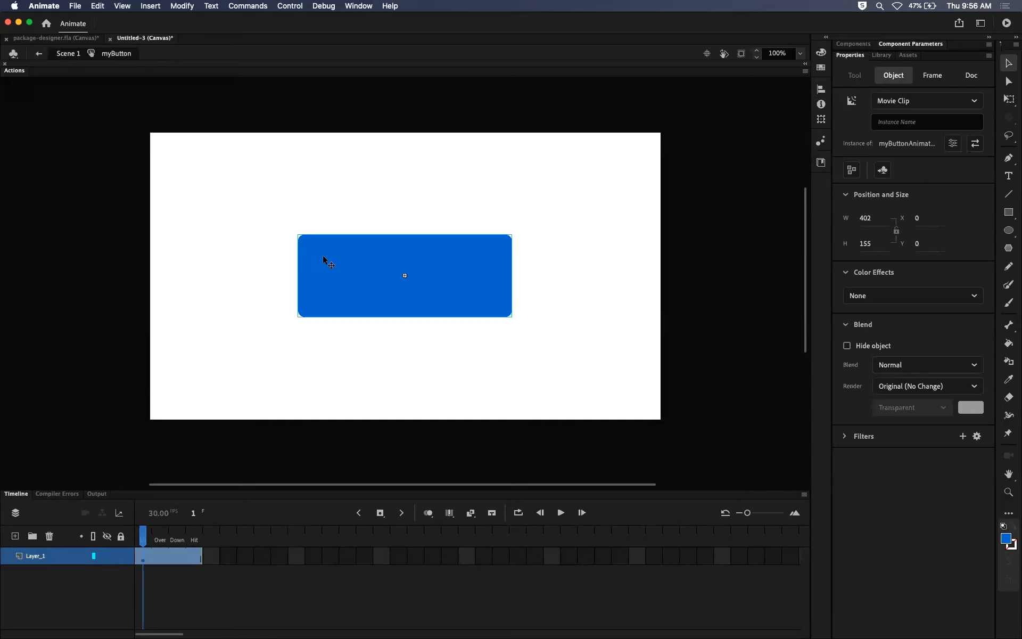
pyautogui.moveTo(148, 531)
pyautogui.mouseDown()
pyautogui.moveTo(180, 531)
pyautogui.moveTo(140, 531)
pyautogui.mouseUp()
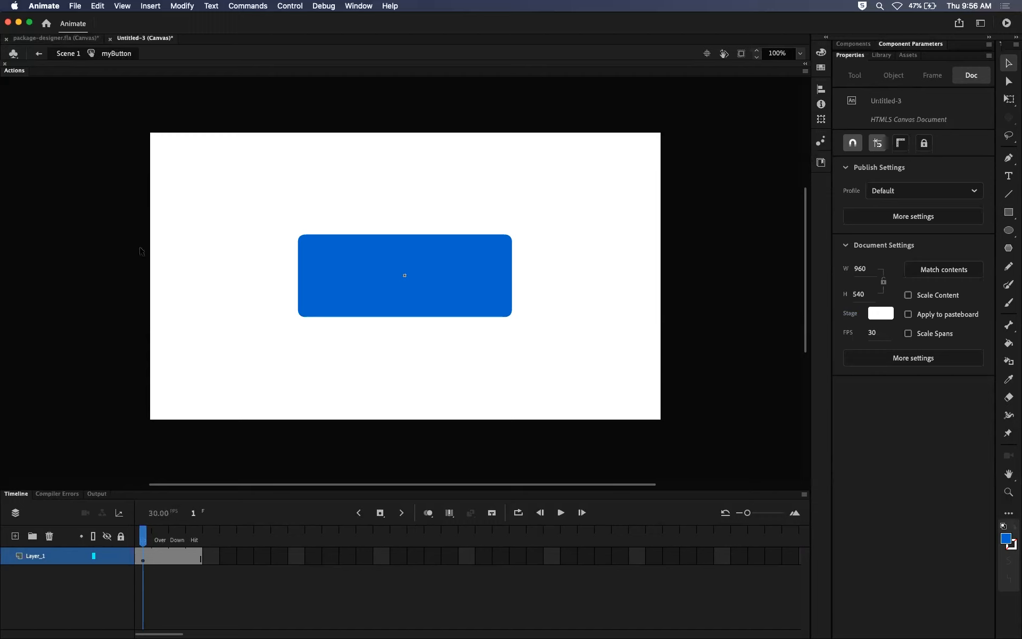
pyautogui.click(381, 251)
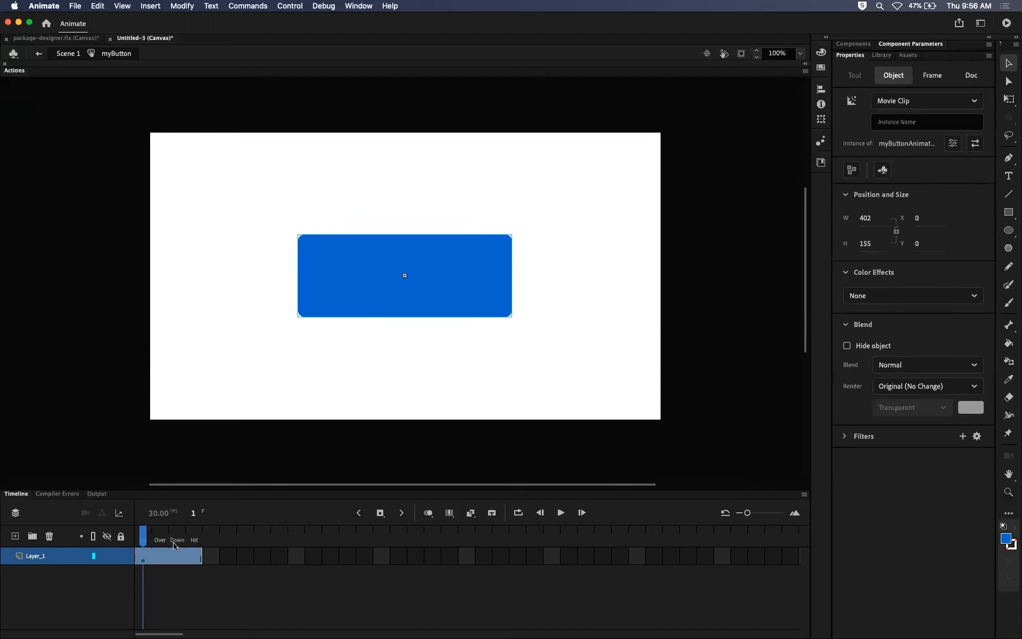
# Step: Open myButtonAnimation for editing and extend Layer_1 to frame 10
pyautogui.doubleClick(332, 278)
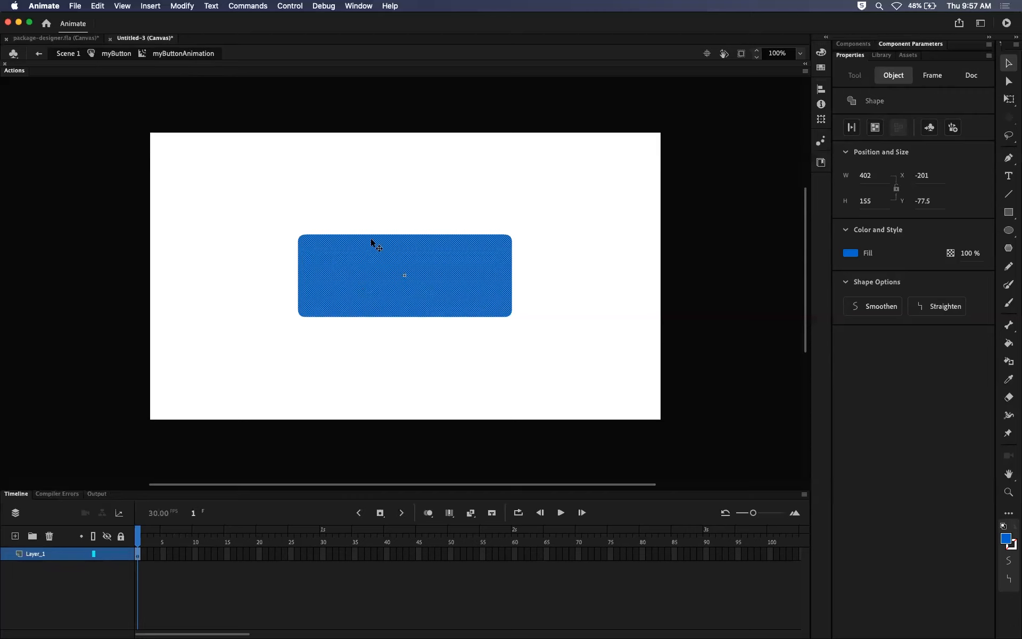
pyautogui.click(192, 555)
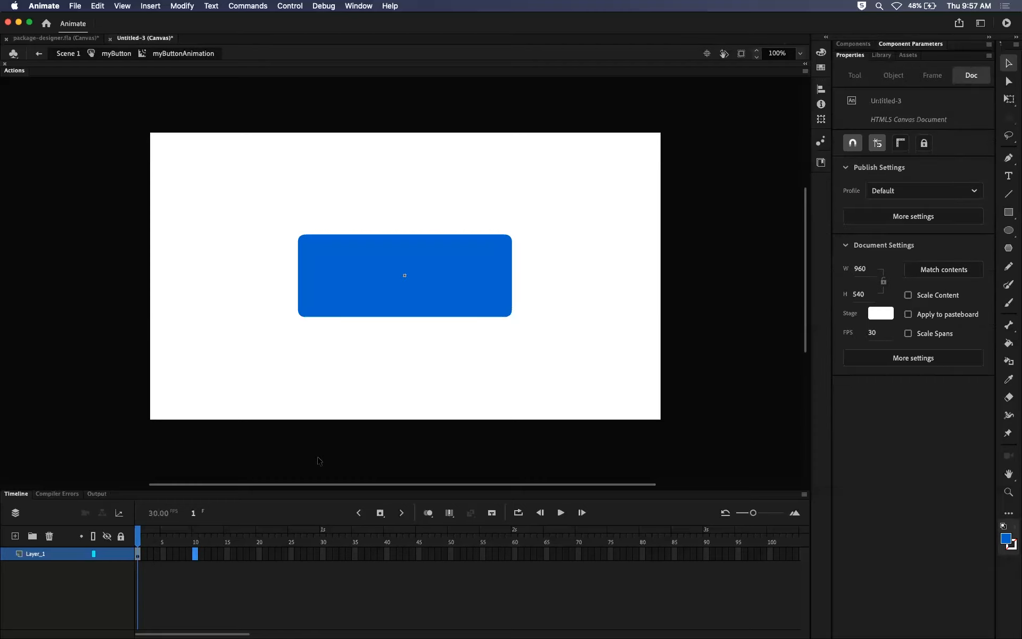
pyautogui.press('F6')
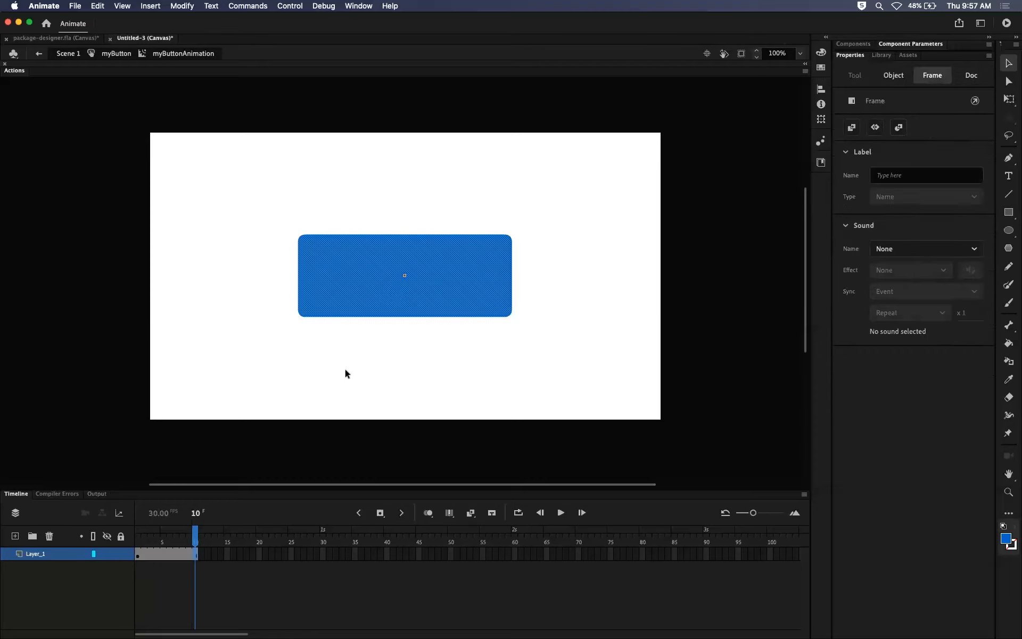
# Step: Add keyframes to Layer_1 of myButtonAnimation at frames 3, 5, 7 and 9
pyautogui.moveTo(196, 536); pyautogui.dragTo(142, 537)
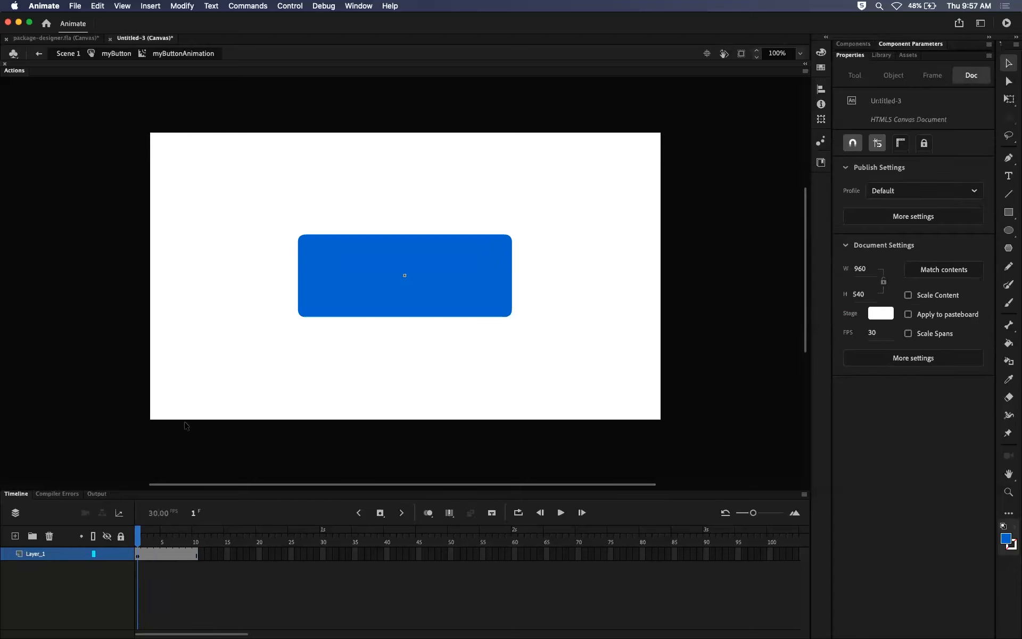
pyautogui.moveTo(139, 530); pyautogui.dragTo(149, 530)
pyautogui.click(149, 553)
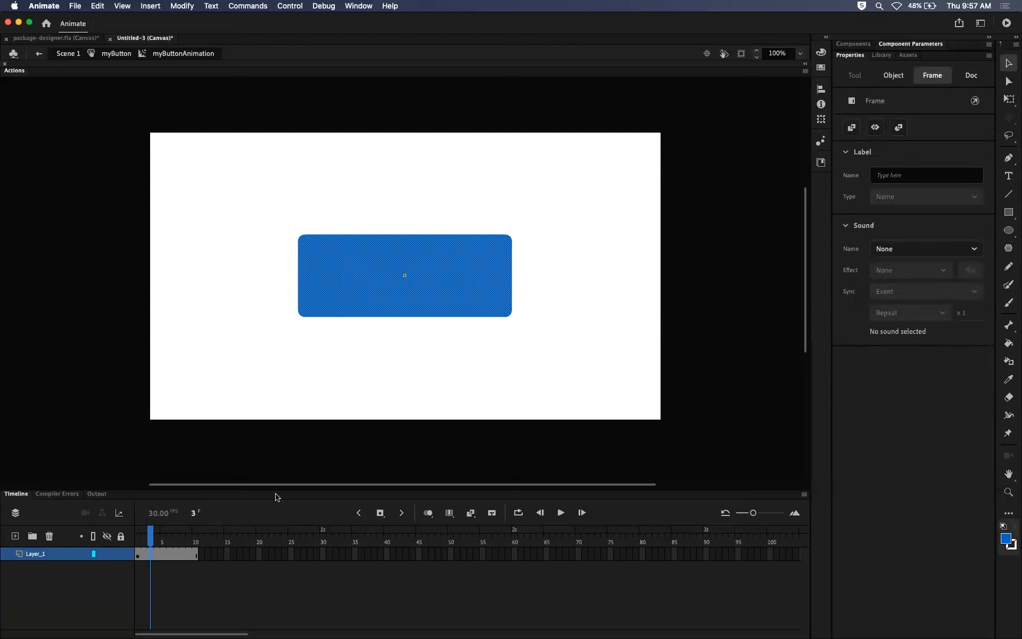
pyautogui.click(168, 554)
pyautogui.click(162, 555)
pyautogui.click(177, 555)
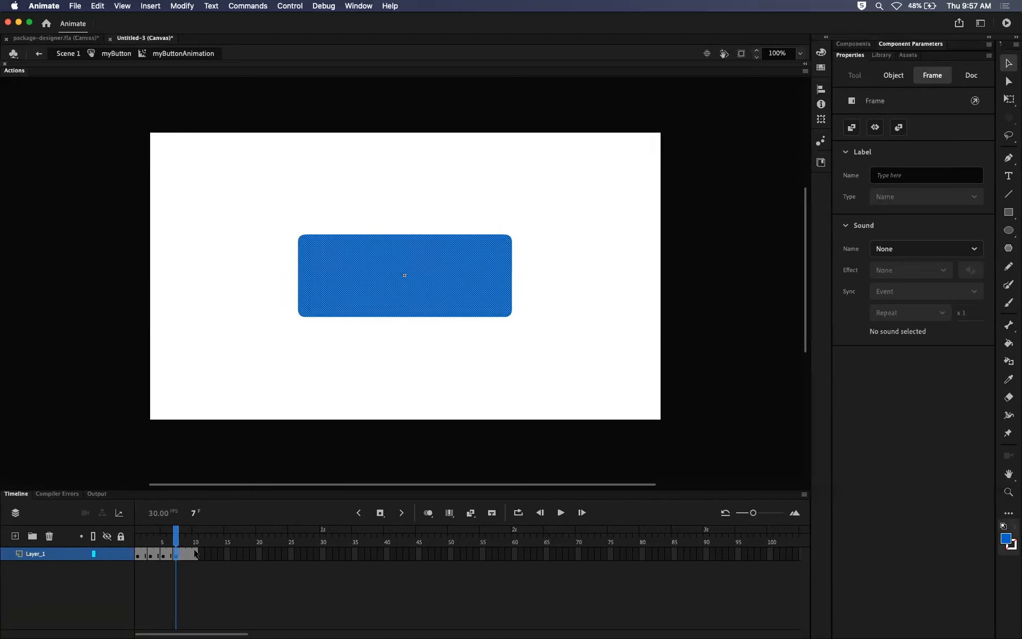
pyautogui.click(189, 554)
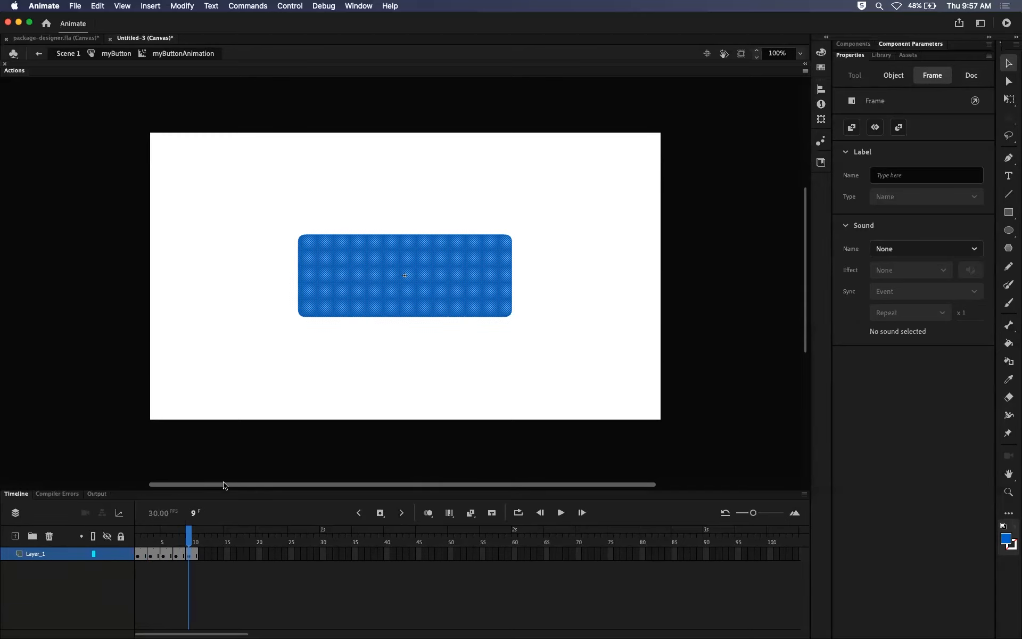
# Step: Recolor the rectangle's fill to purple at frame 3 and dark magenta at frame 5
pyautogui.moveTo(181, 530); pyautogui.dragTo(150, 532)
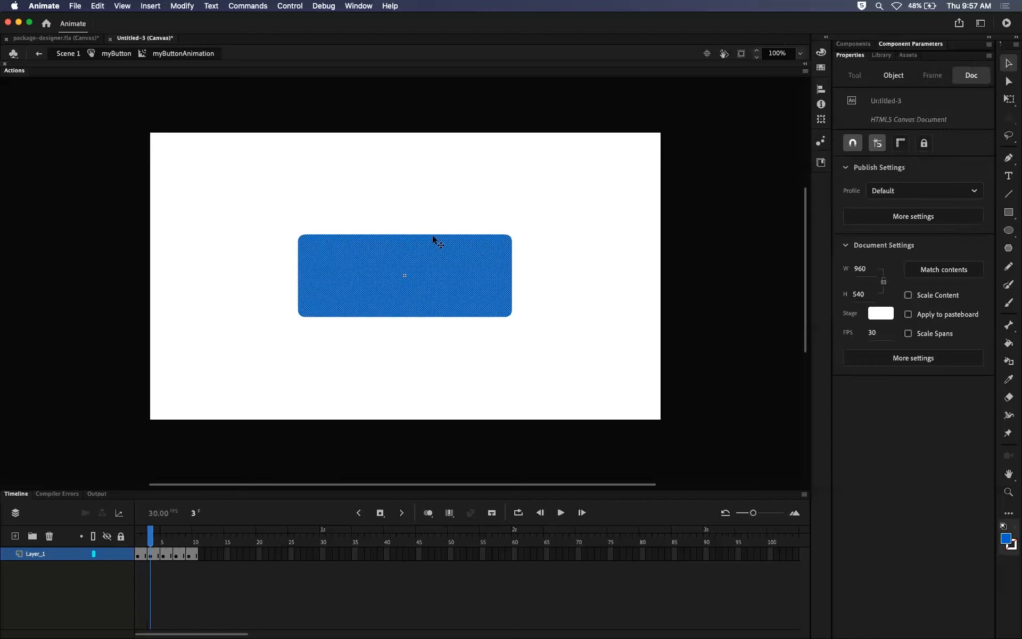
pyautogui.click(435, 241)
pyautogui.click(850, 252)
pyautogui.click(784, 314)
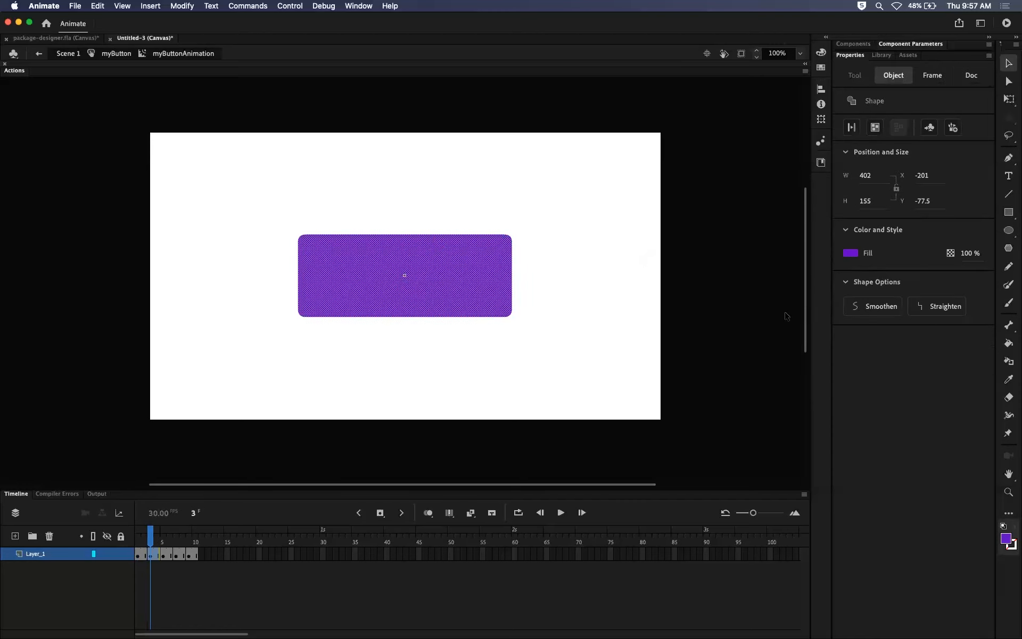
pyautogui.click(162, 553)
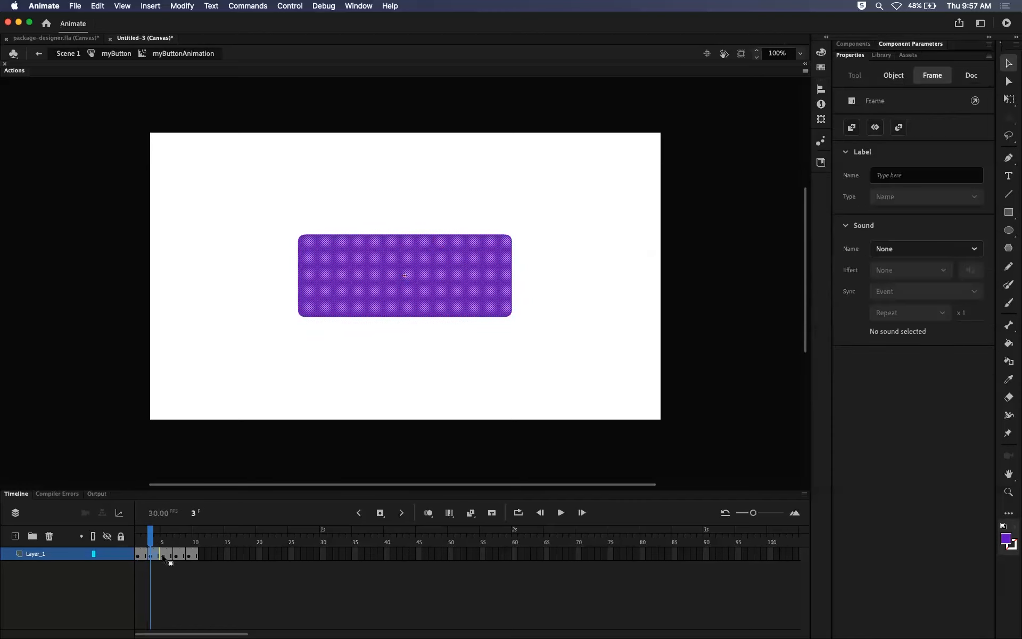
pyautogui.click(463, 304)
pyautogui.click(850, 253)
pyautogui.click(699, 342)
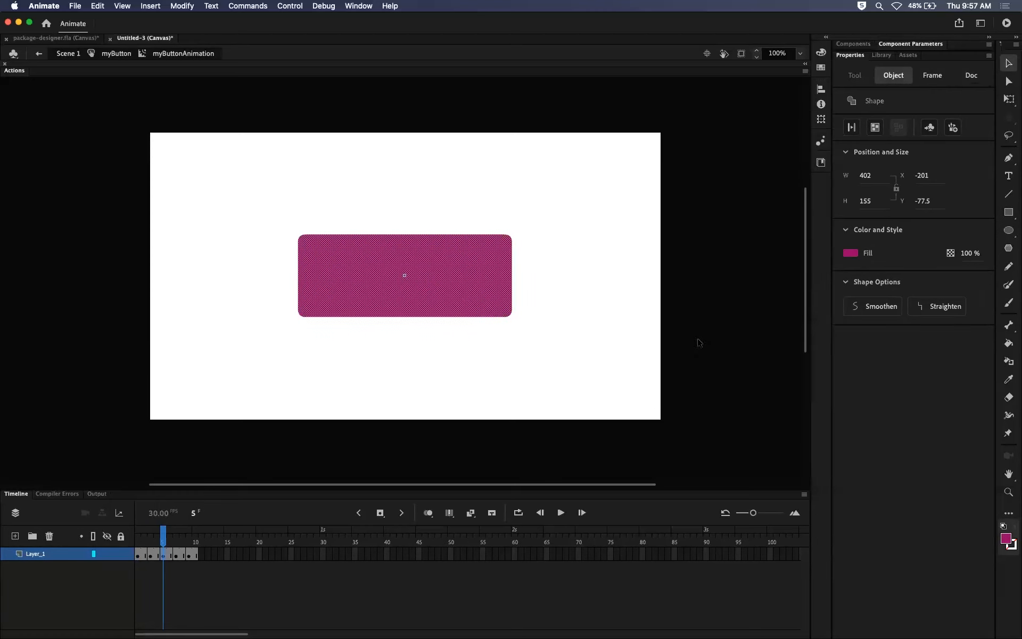
# Step: Recolor the rectangle's fill to light green at frame 7 and bright magenta at frame 9
pyautogui.click(175, 554)
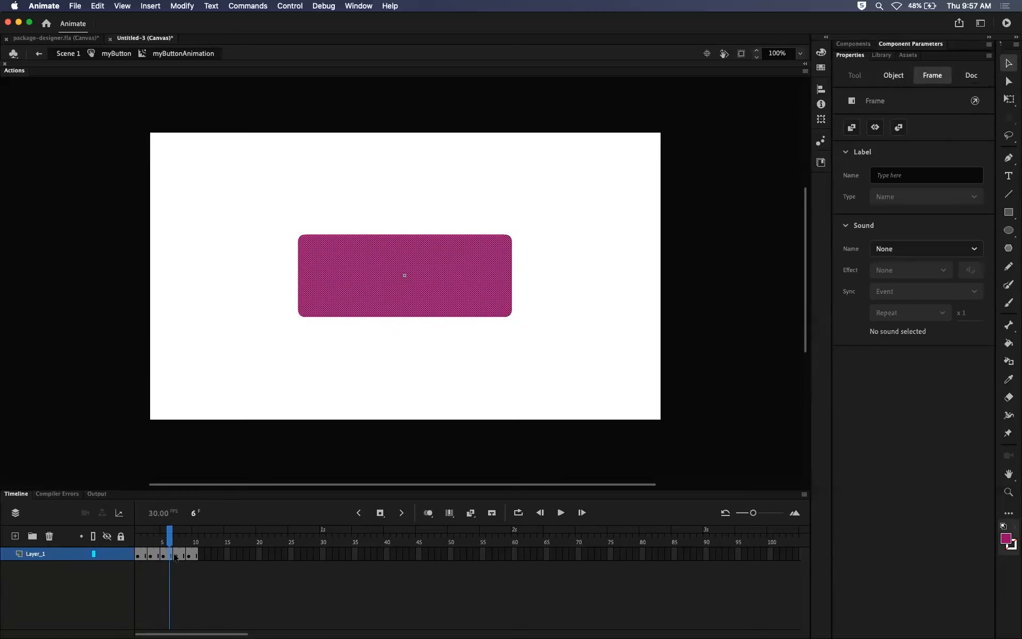
pyautogui.click(472, 307)
pyautogui.click(851, 253)
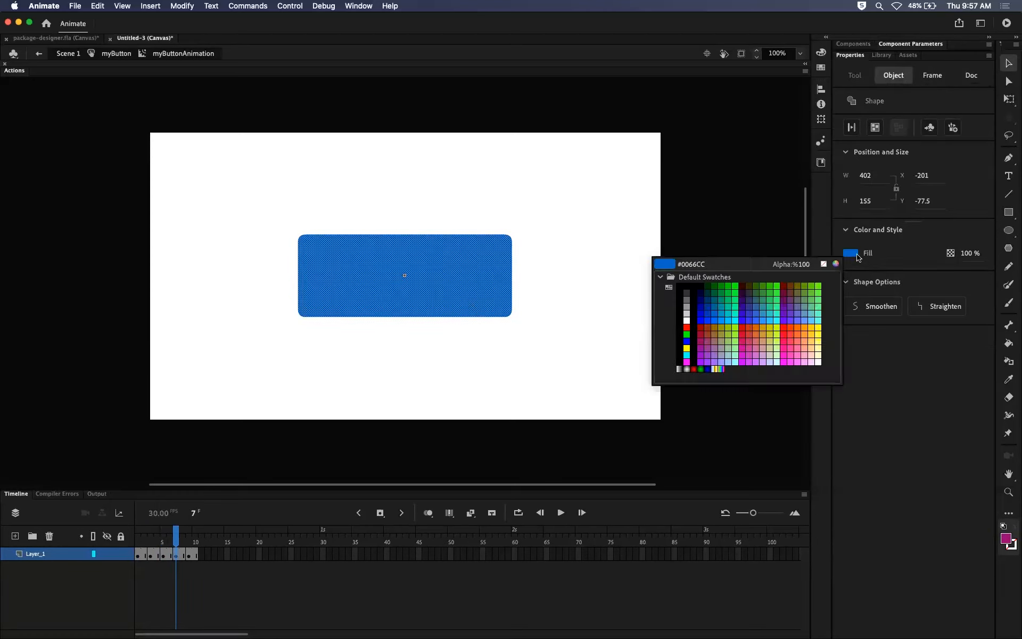
pyautogui.click(818, 307)
pyautogui.click(190, 555)
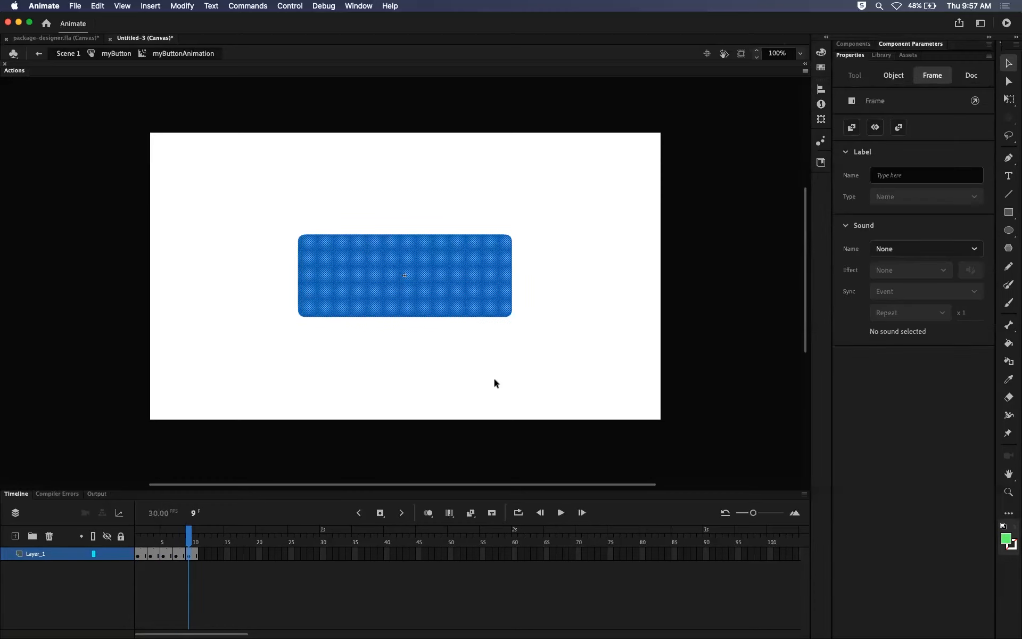
pyautogui.click(482, 281)
pyautogui.click(850, 252)
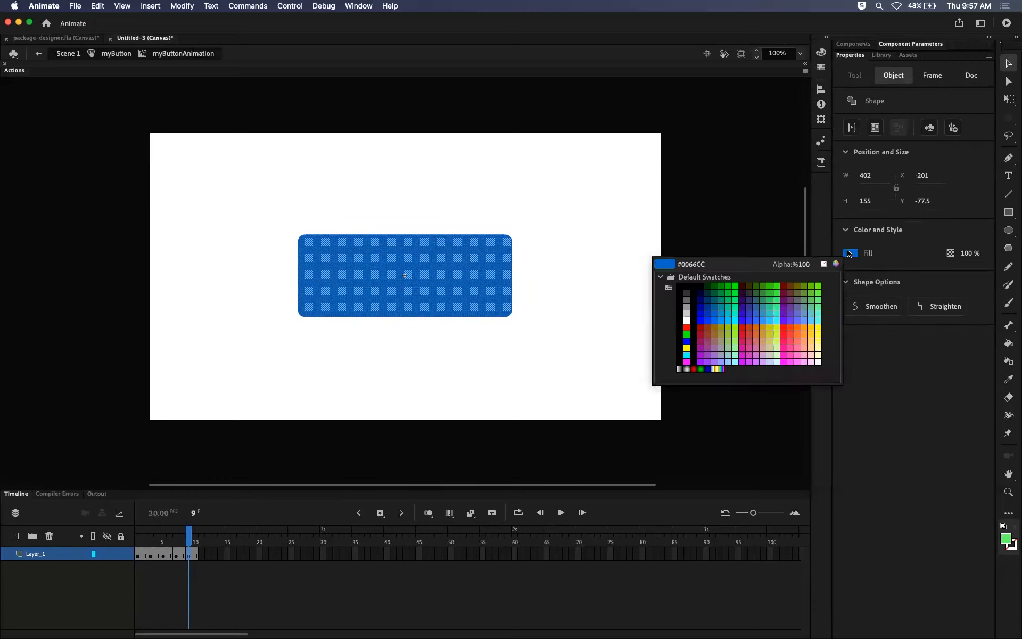
pyautogui.click(681, 357)
# Step: Play and scrub through myButtonAnimation's frames to check the color changes, finishing at frame 1
pyautogui.moveTo(171, 532)
pyautogui.mouseDown()
pyautogui.moveTo(127, 536)
pyautogui.moveTo(194, 530)
pyautogui.moveTo(137, 534)
pyautogui.moveTo(182, 534)
pyautogui.mouseUp()
pyautogui.click(127, 536)
pyautogui.press('Return')
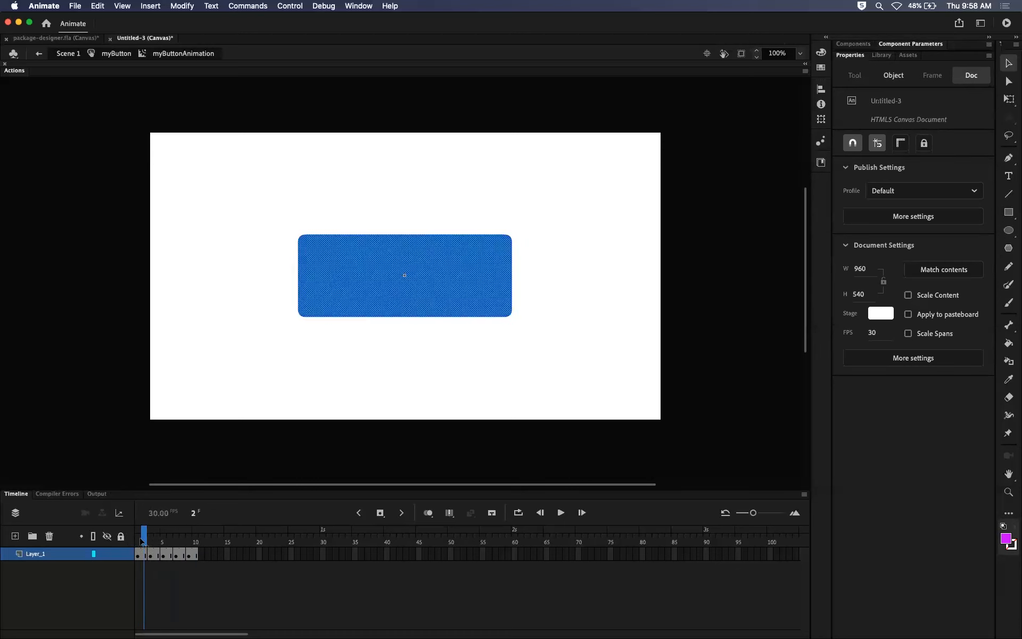
pyautogui.moveTo(158, 530); pyautogui.dragTo(136, 526)
pyautogui.click(138, 531)
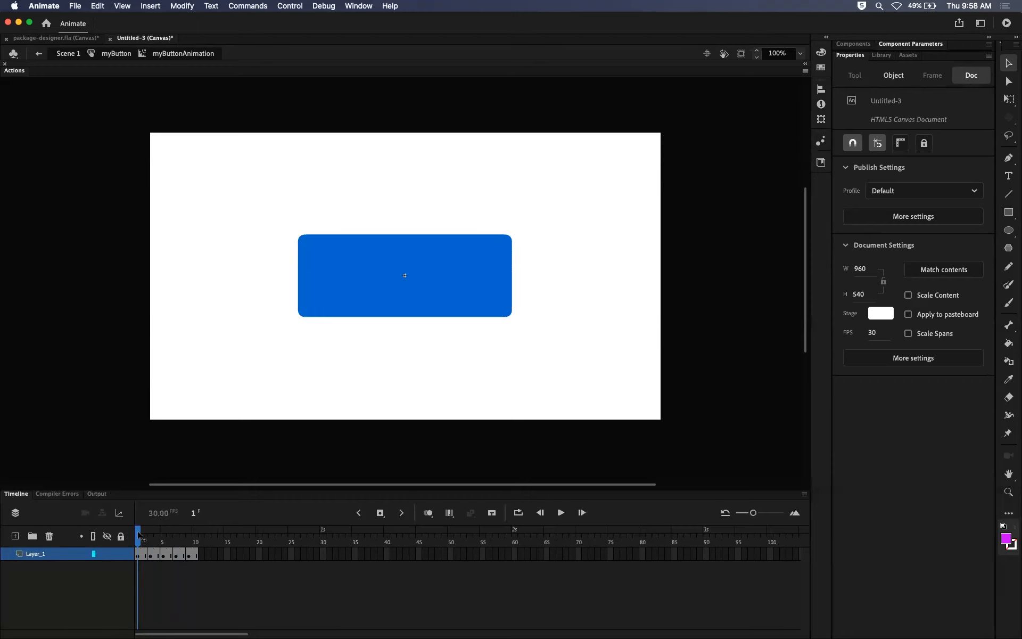
pyautogui.moveTo(139, 535)
pyautogui.mouseDown()
pyautogui.moveTo(194, 531)
pyautogui.moveTo(138, 532)
pyautogui.mouseUp()
# Step: Go back to myButton, select its Up frame, and reopen myButtonAnimation to play the color animation
pyautogui.click(123, 55)
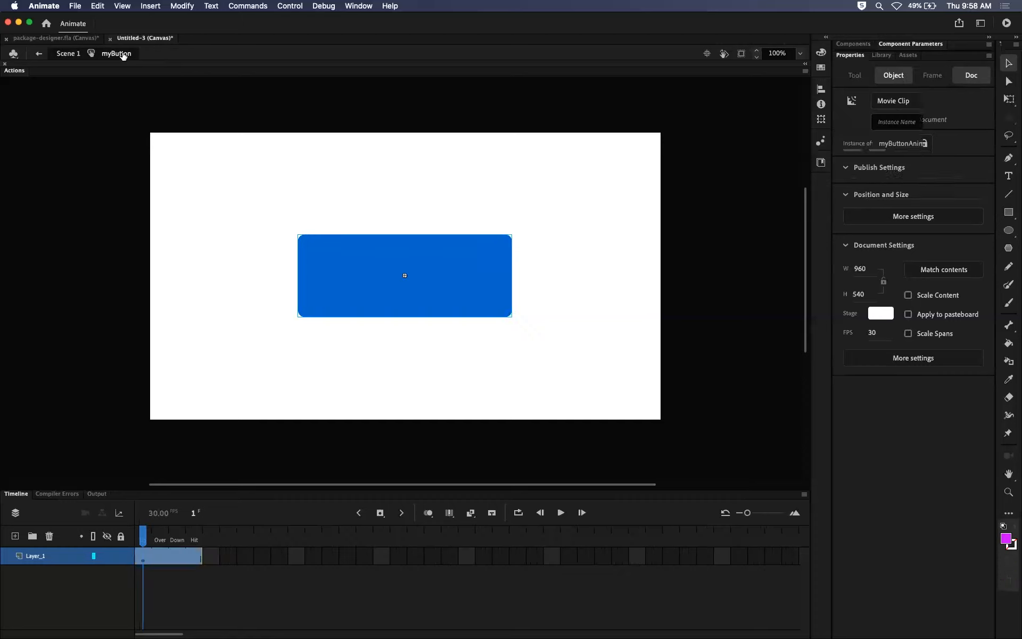
pyautogui.click(139, 554)
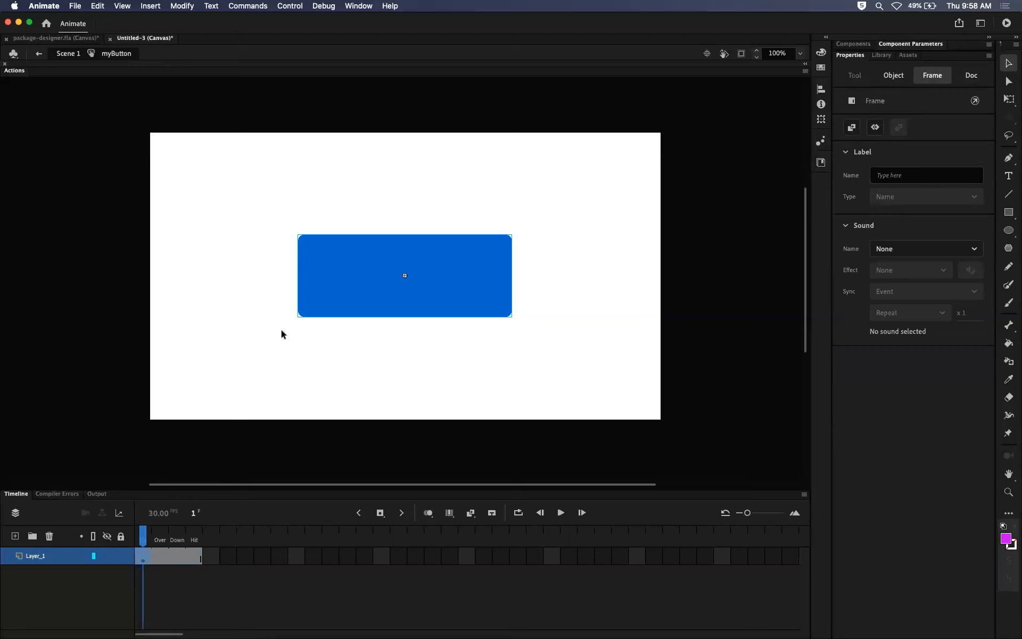
pyautogui.doubleClick(329, 292)
pyautogui.press('Return')
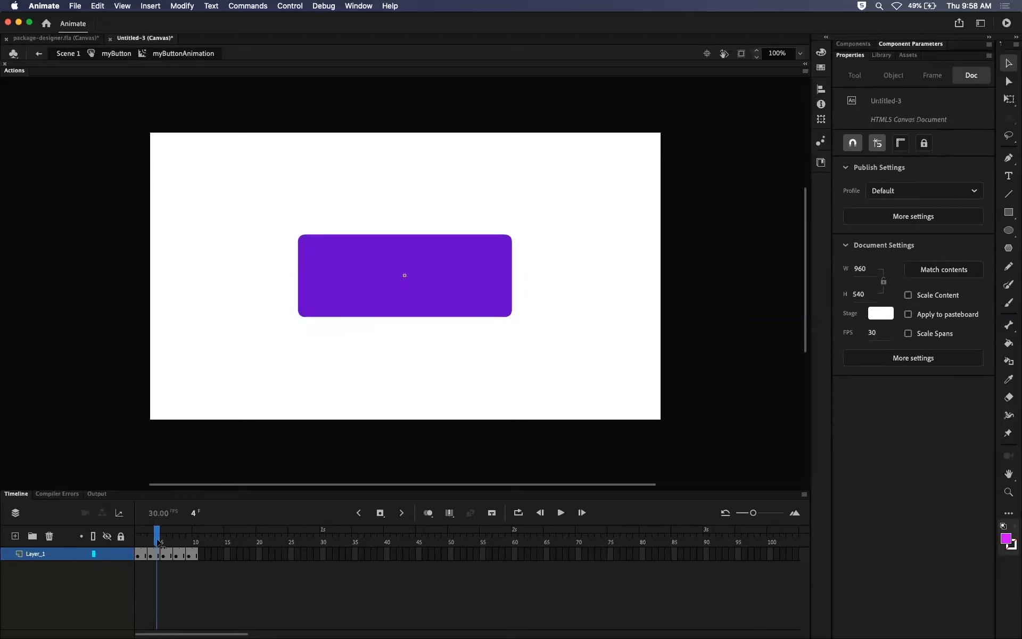
# Step: Go back to myButton, test the movie in the browser, and return to the timeline
pyautogui.click(116, 53)
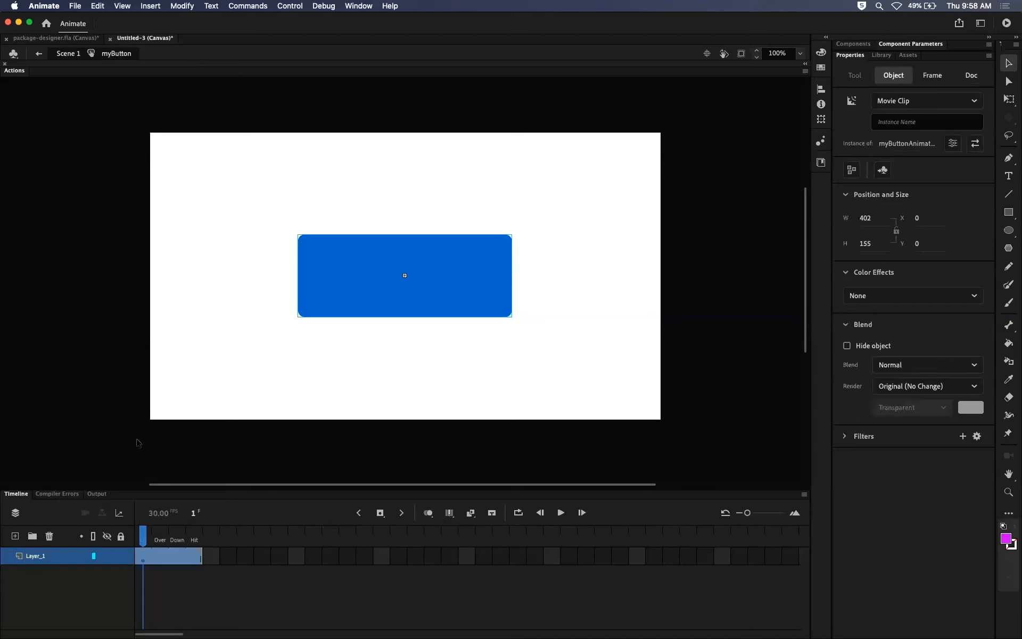
pyautogui.click(128, 307)
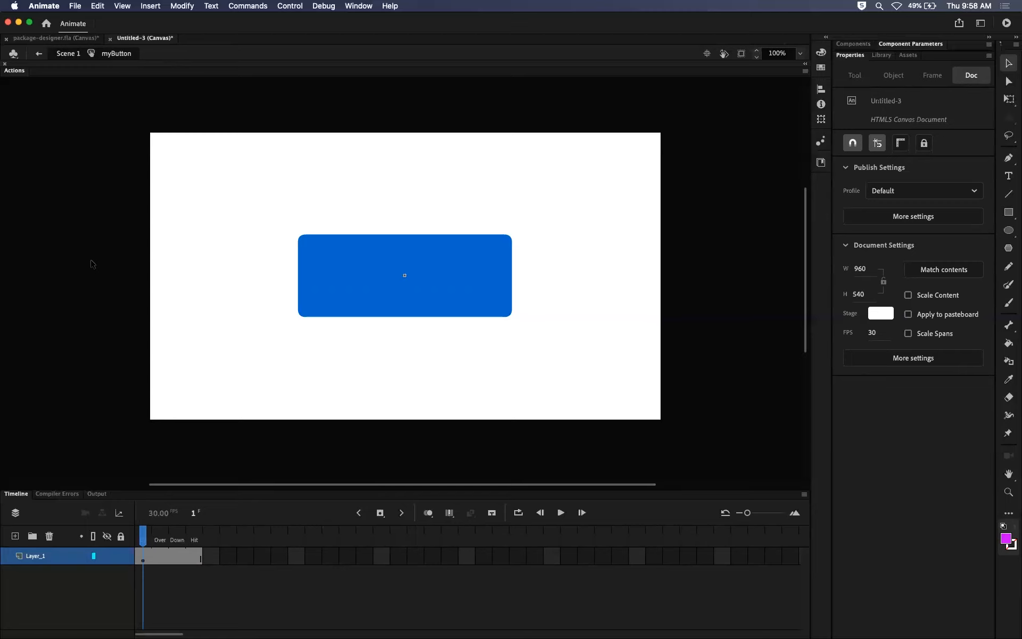
pyautogui.press('super+Return')
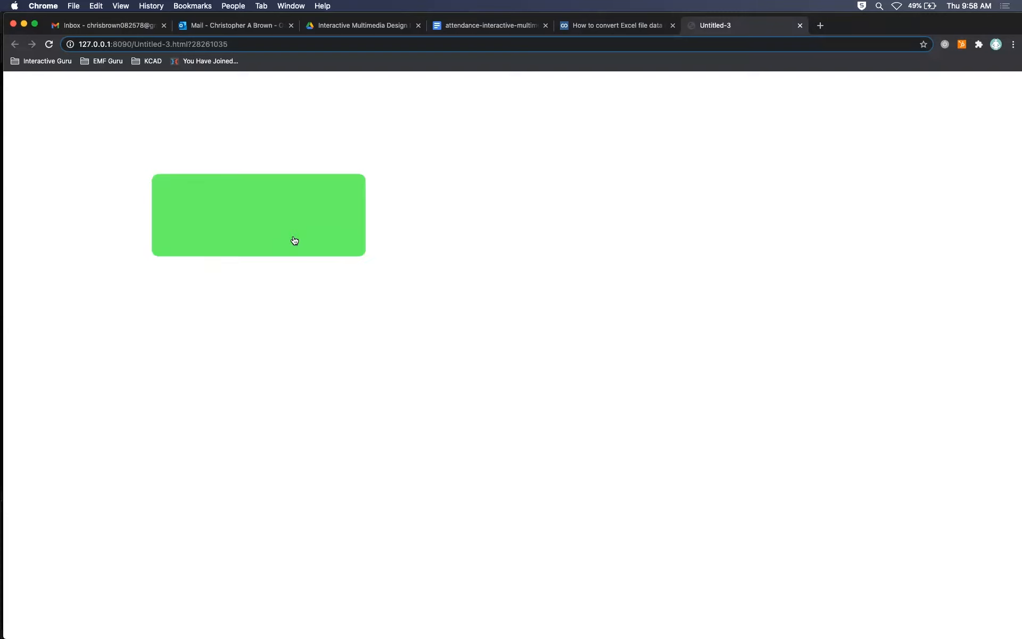
pyautogui.click(800, 26)
pyautogui.press('super+Tab')
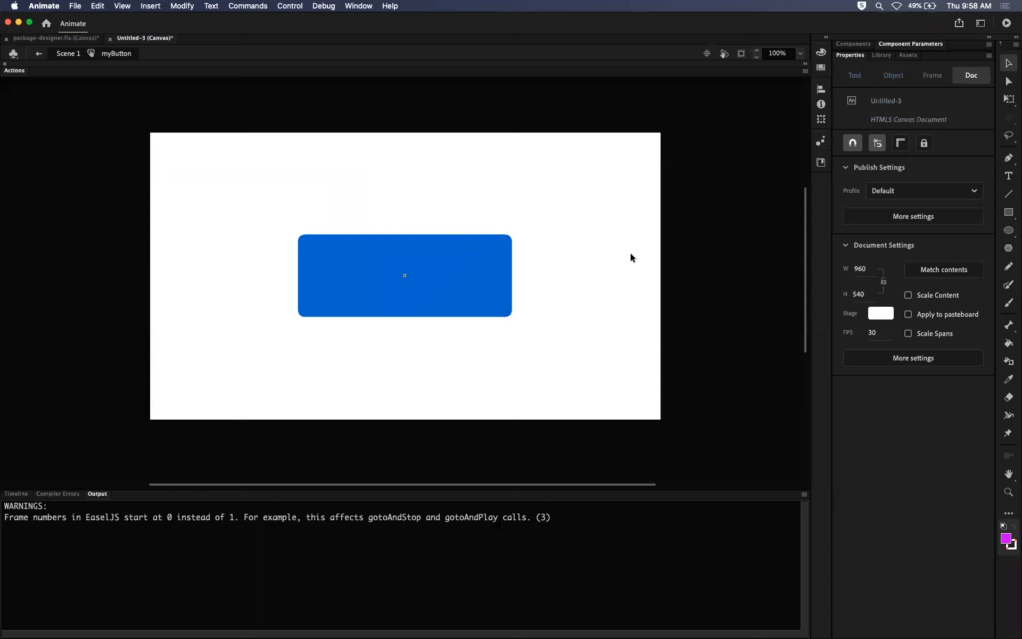
pyautogui.click(16, 493)
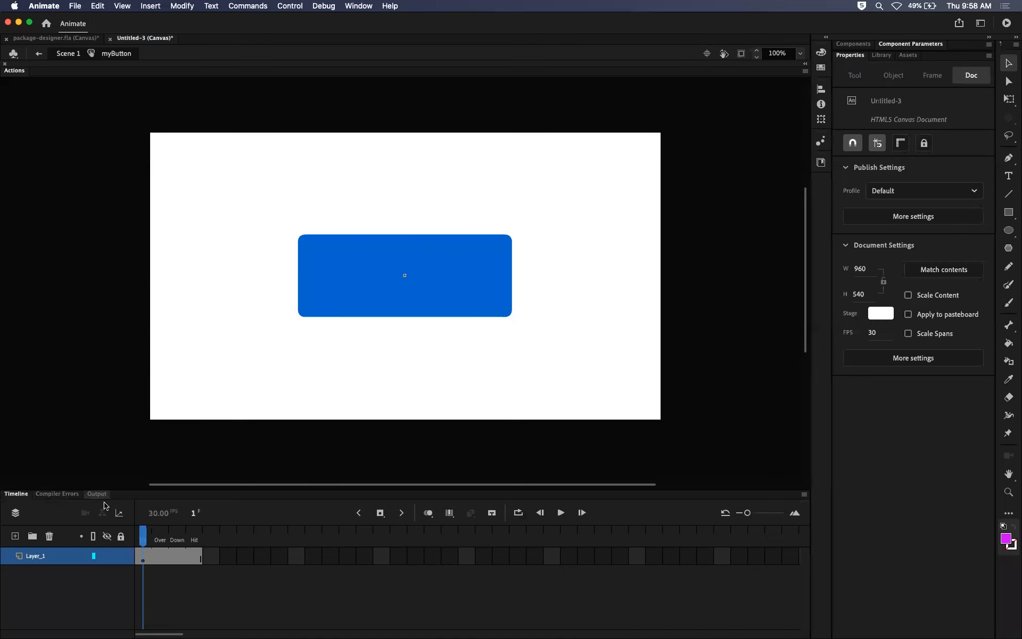
# Step: Insert a keyframe on the Over frame of myButton's Layer_1
pyautogui.click(144, 556)
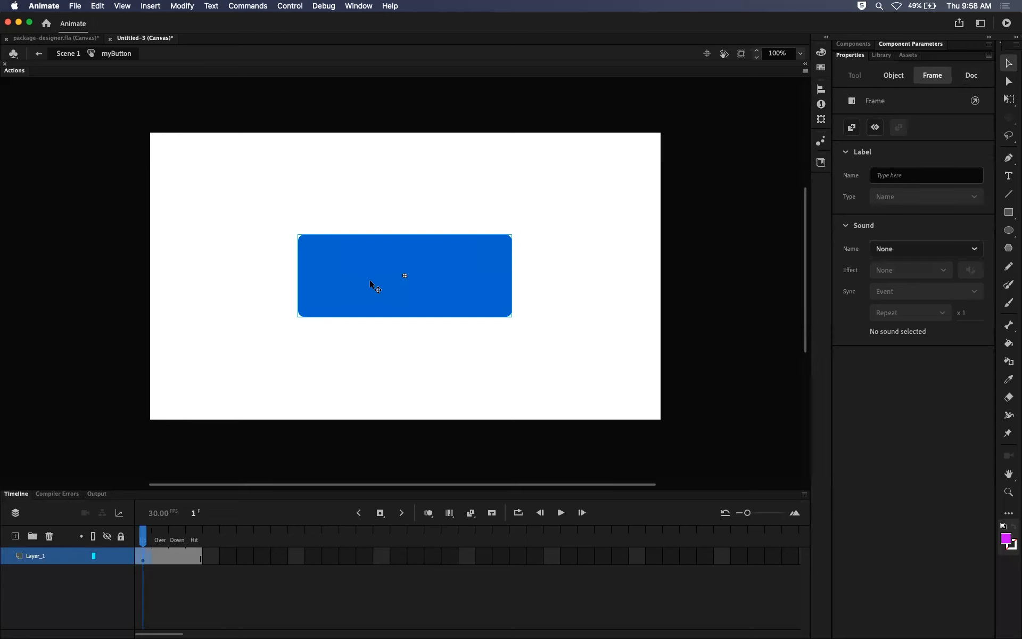
pyautogui.click(160, 556)
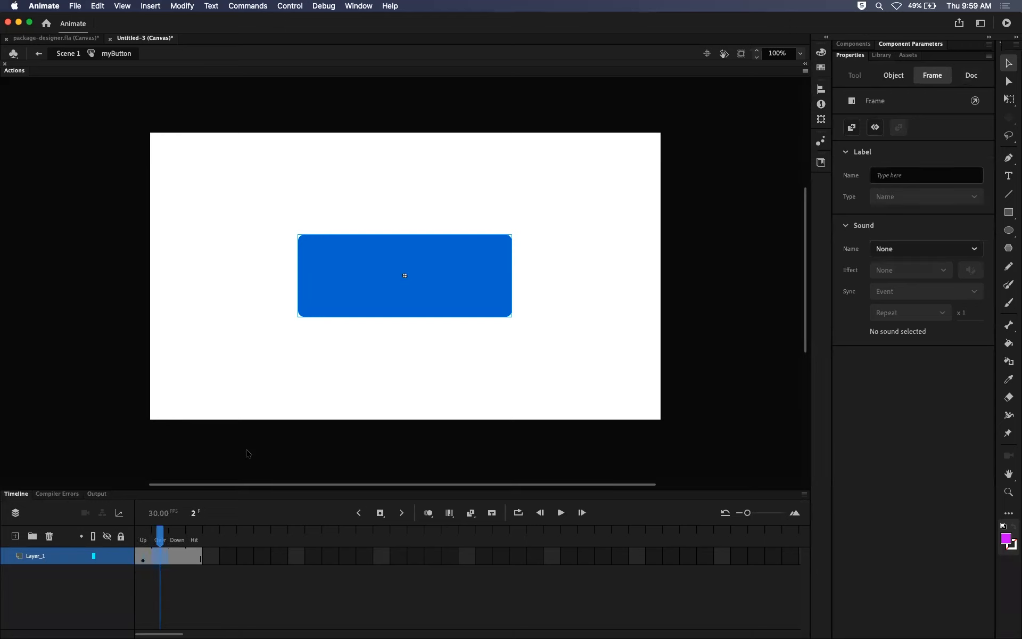
pyautogui.press('F6')
# Step: Break apart the movie clip on myButton's Up frame into a plain shape
pyautogui.click(143, 532)
pyautogui.click(369, 248)
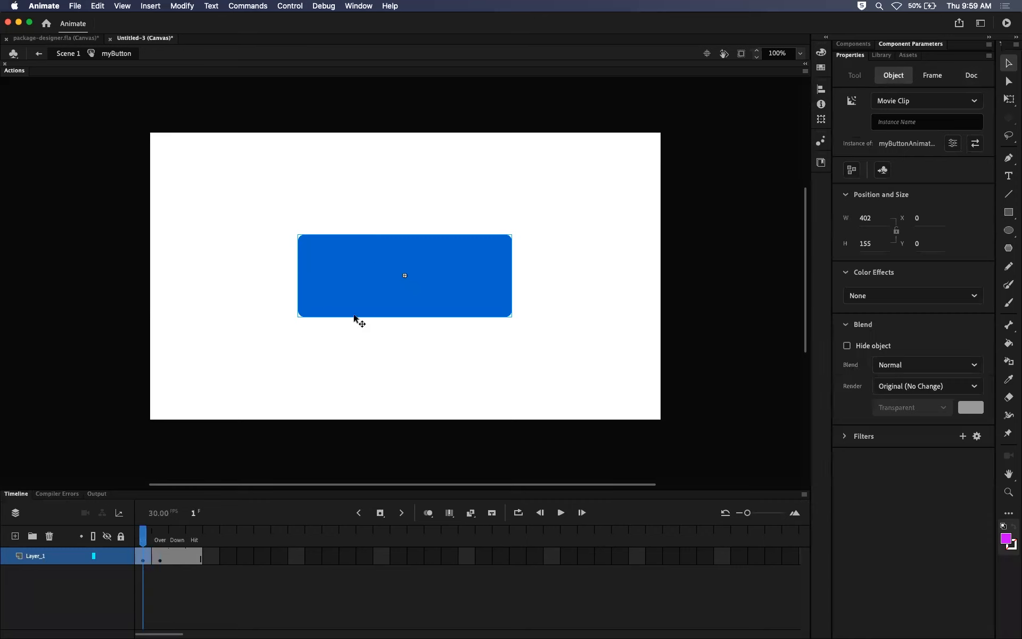
pyautogui.click(183, 7)
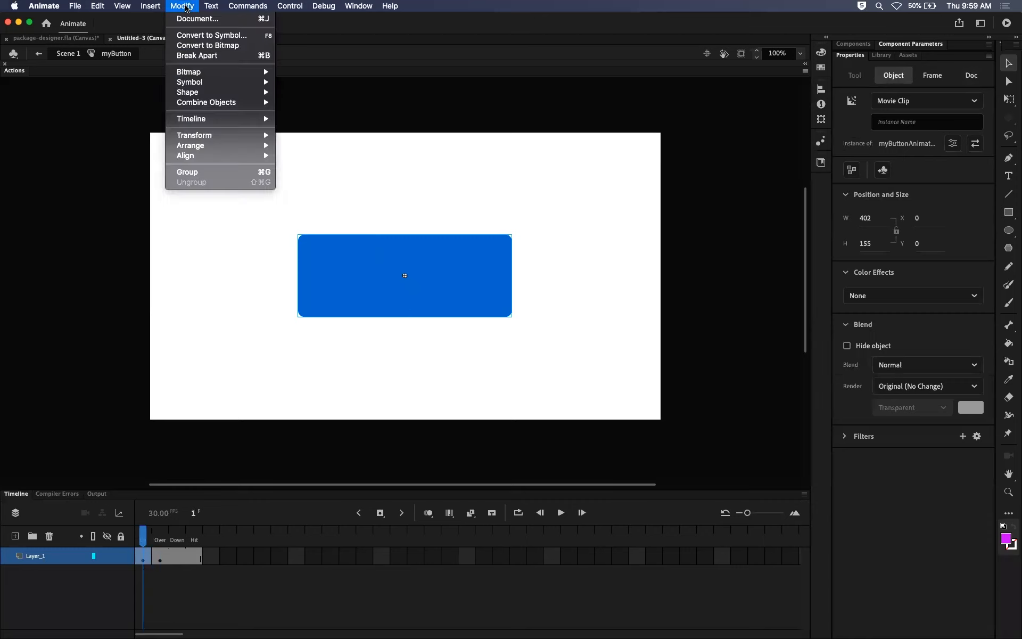
pyautogui.click(202, 55)
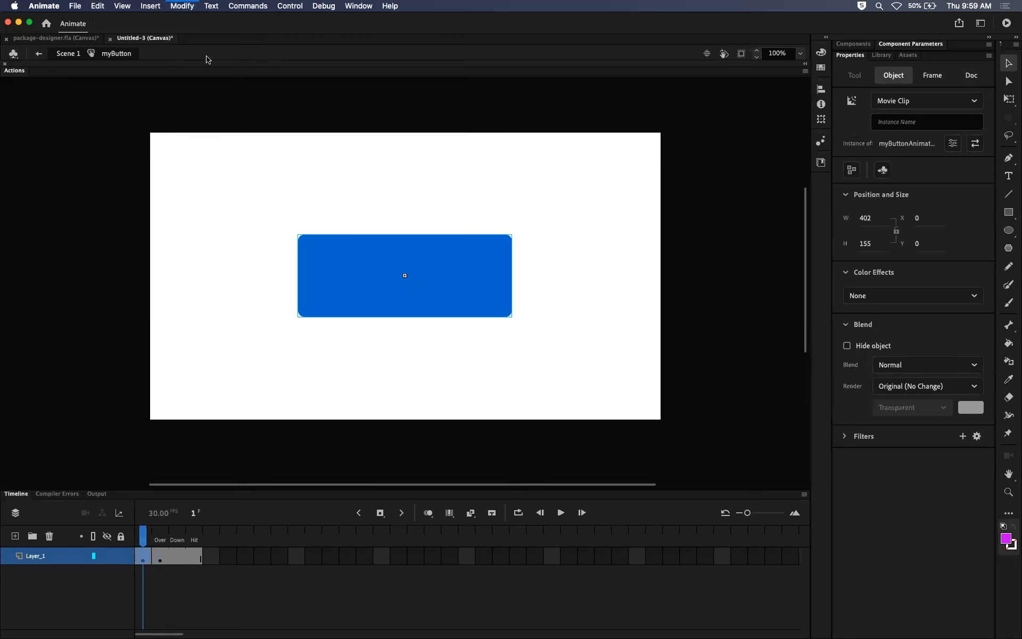
pyautogui.click(207, 227)
pyautogui.click(322, 273)
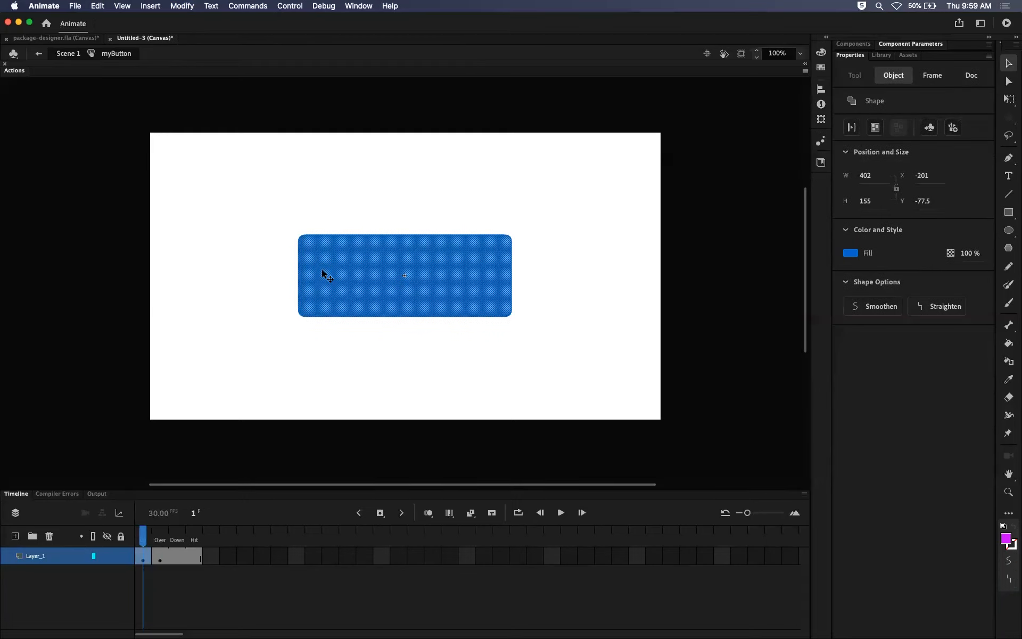
# Step: Compare the contents of myButton's Up and Over frames and look inside the Over frame's myButtonAnimation clip
pyautogui.click(147, 537)
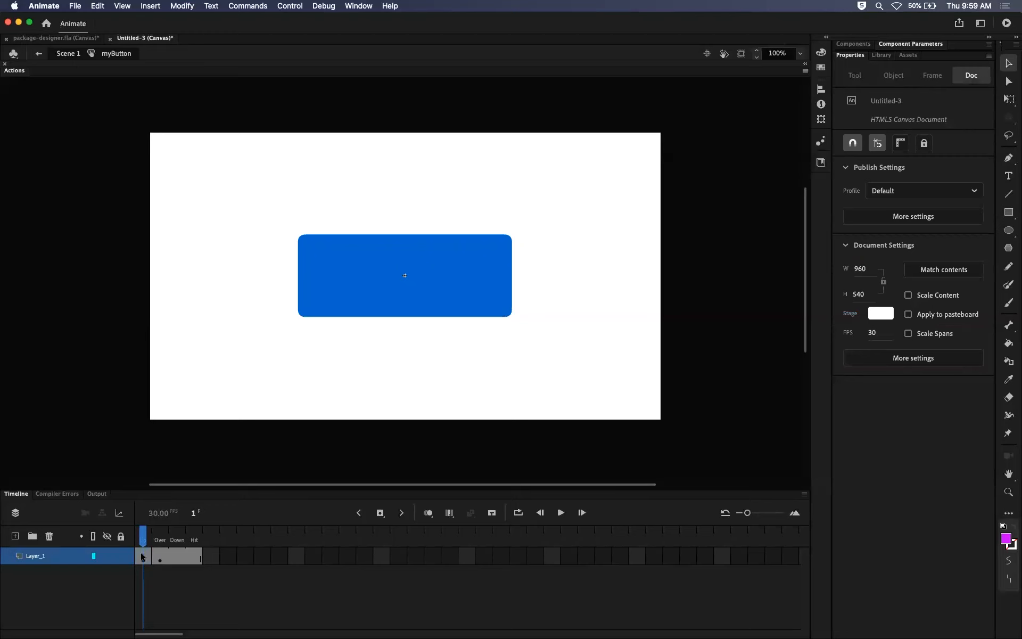
pyautogui.click(142, 556)
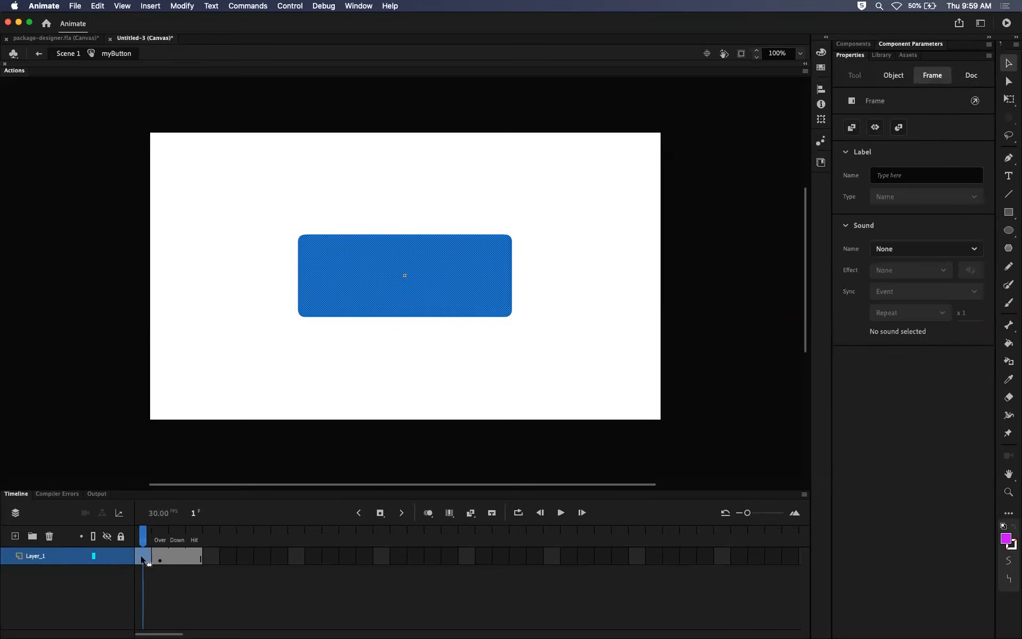
pyautogui.click(161, 556)
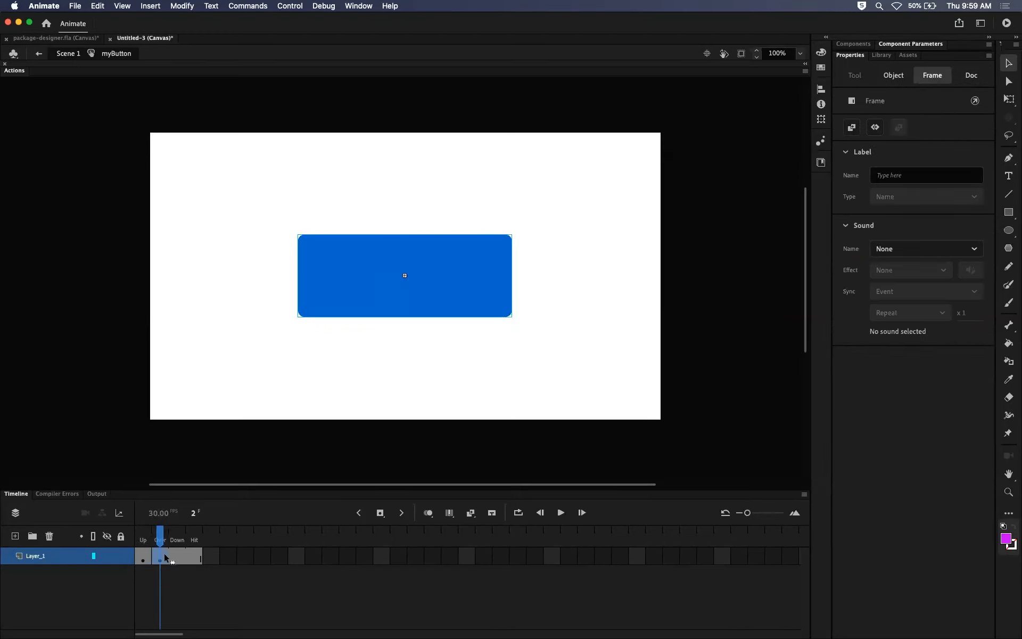
pyautogui.click(450, 276)
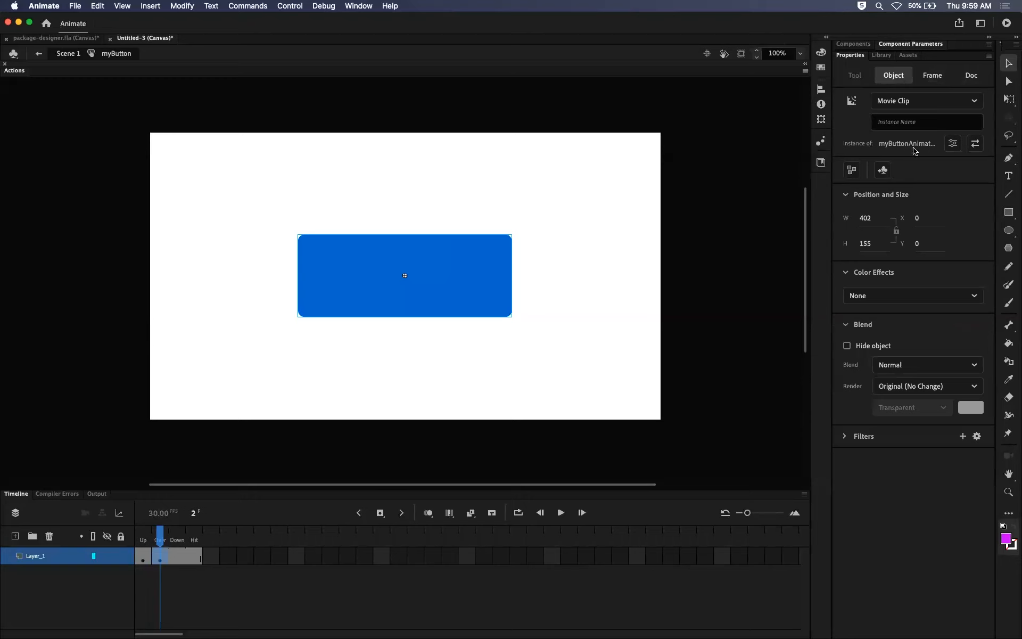
pyautogui.doubleClick(419, 295)
pyautogui.moveTo(143, 535)
pyautogui.mouseDown()
pyautogui.moveTo(207, 534)
pyautogui.moveTo(139, 535)
pyautogui.mouseUp()
pyautogui.click(118, 54)
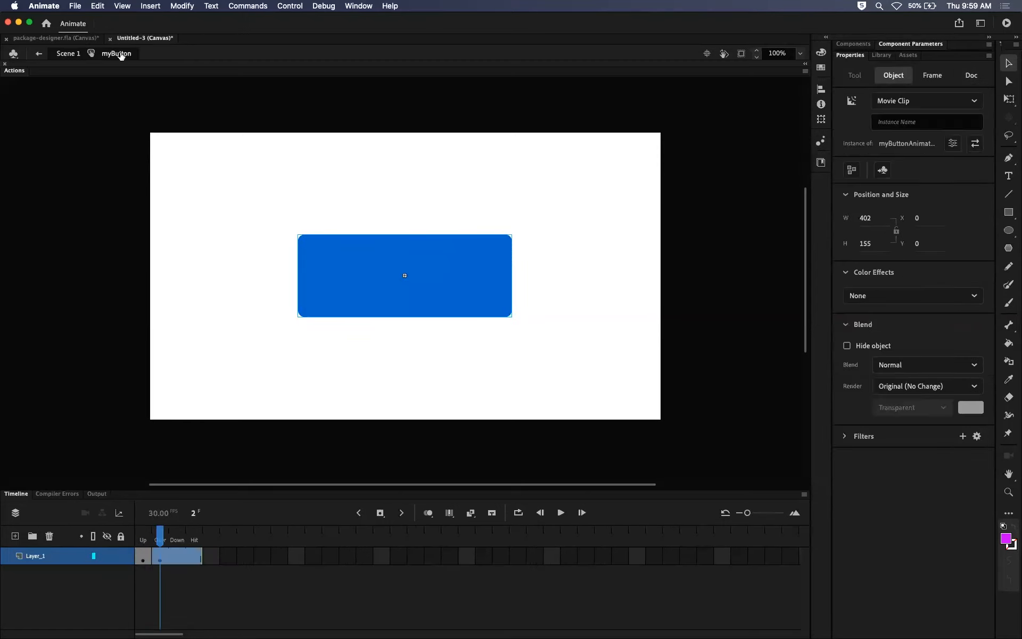
pyautogui.click(73, 285)
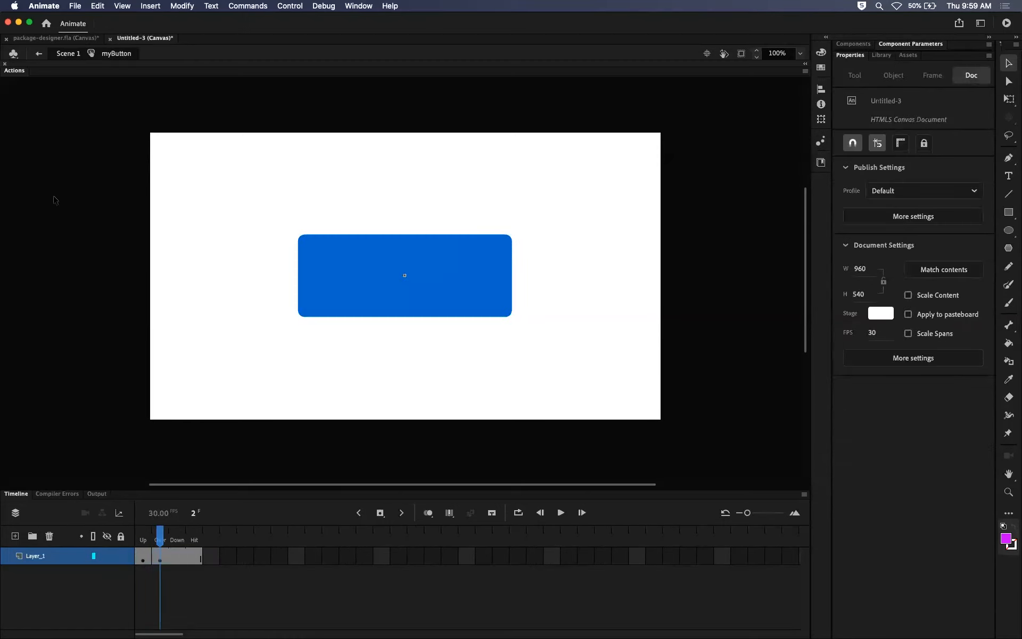
# Step: Test the button's rollover animation in the browser and return to the myButton timeline
pyautogui.press('super+Return')
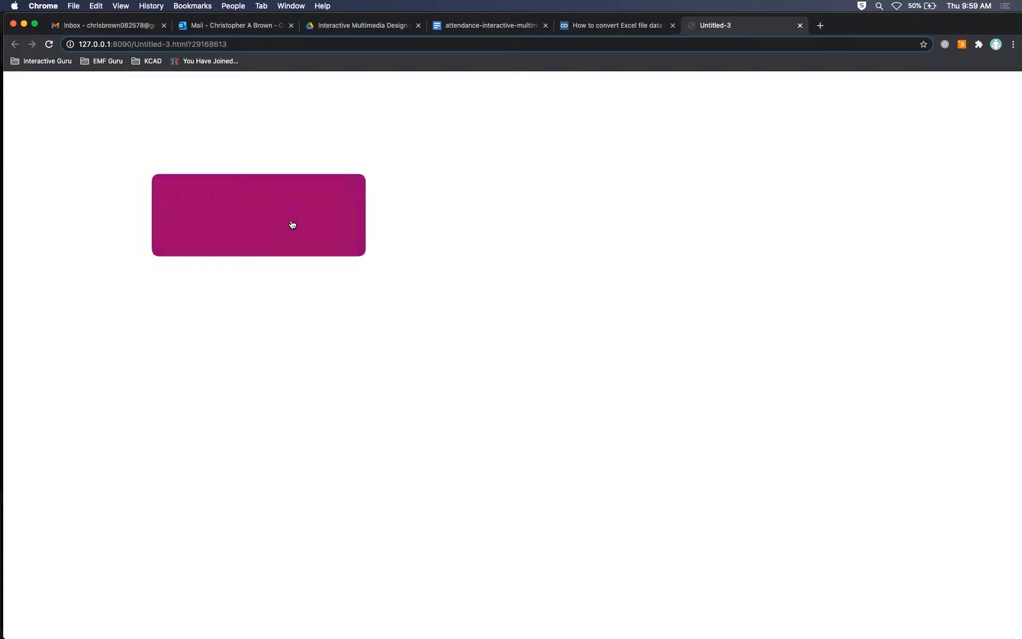
pyautogui.press('super+Tab')
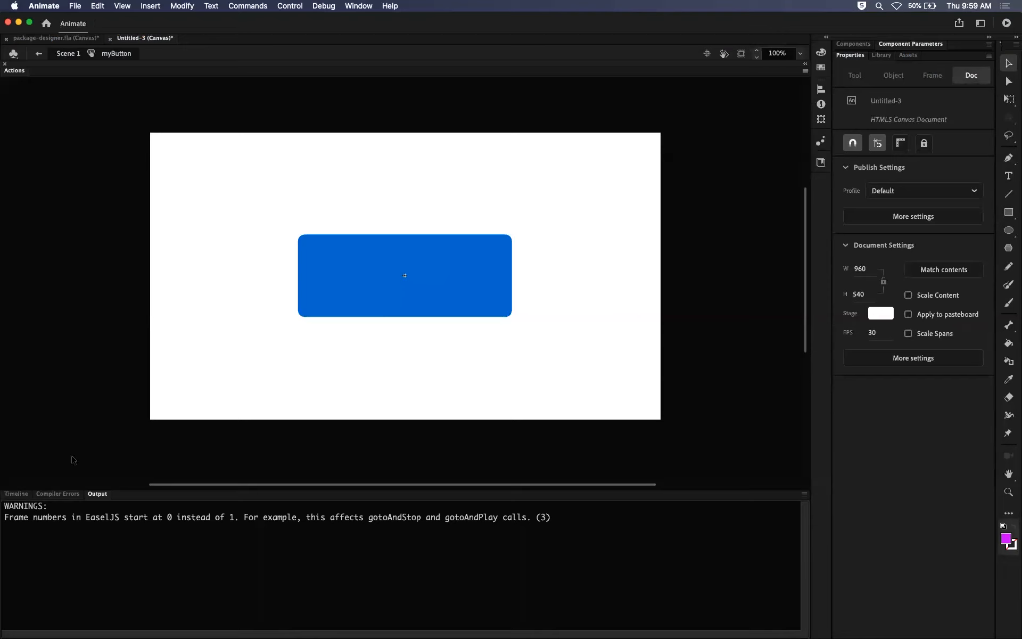
pyautogui.click(57, 494)
pyautogui.click(28, 491)
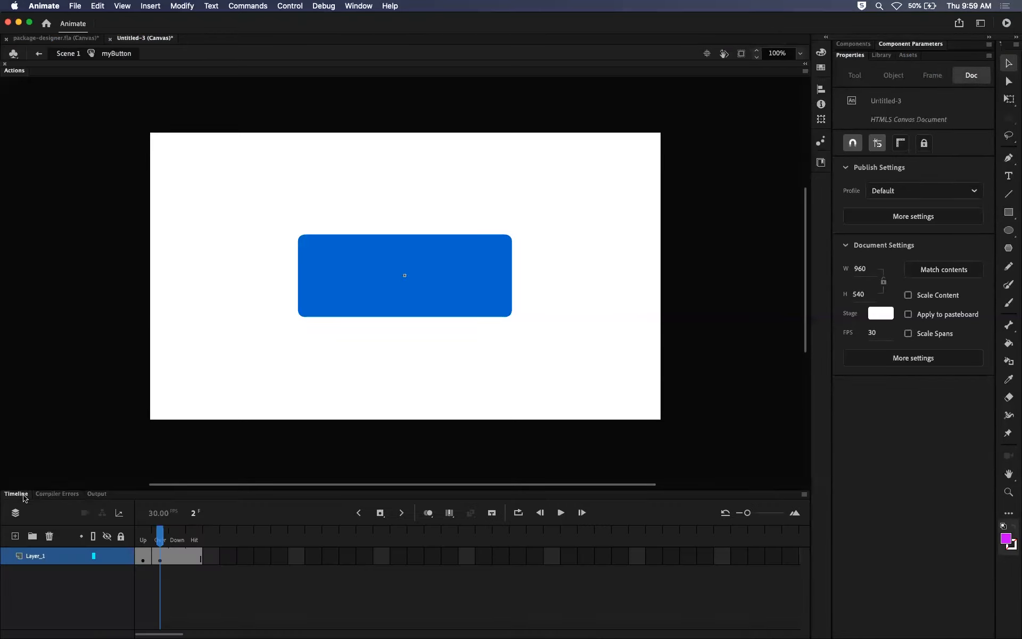
# Step: Move the Over keyframe to the Down frame and test the button by clicking it in the browser
pyautogui.click(159, 554)
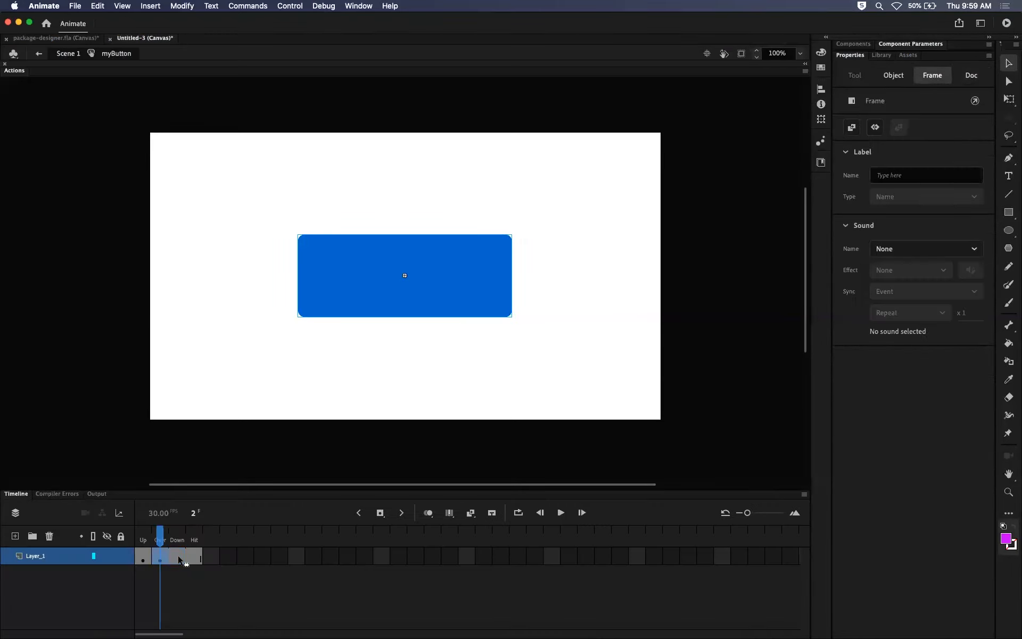
pyautogui.click(177, 556)
pyautogui.press('super+Return')
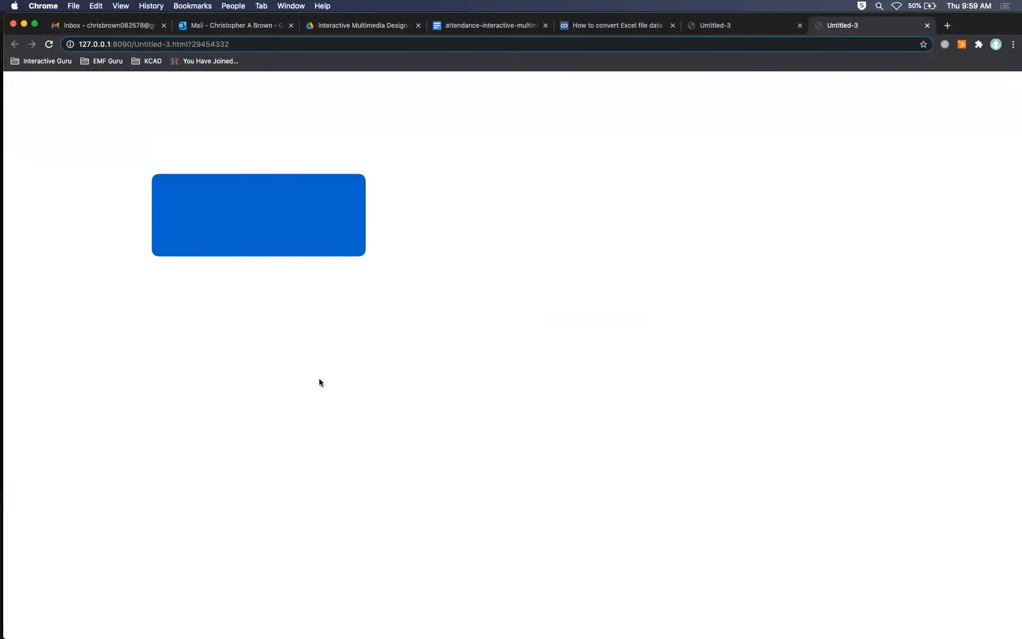
pyautogui.click(281, 223)
pyautogui.click(282, 221)
pyautogui.click(284, 224)
pyautogui.click(284, 223)
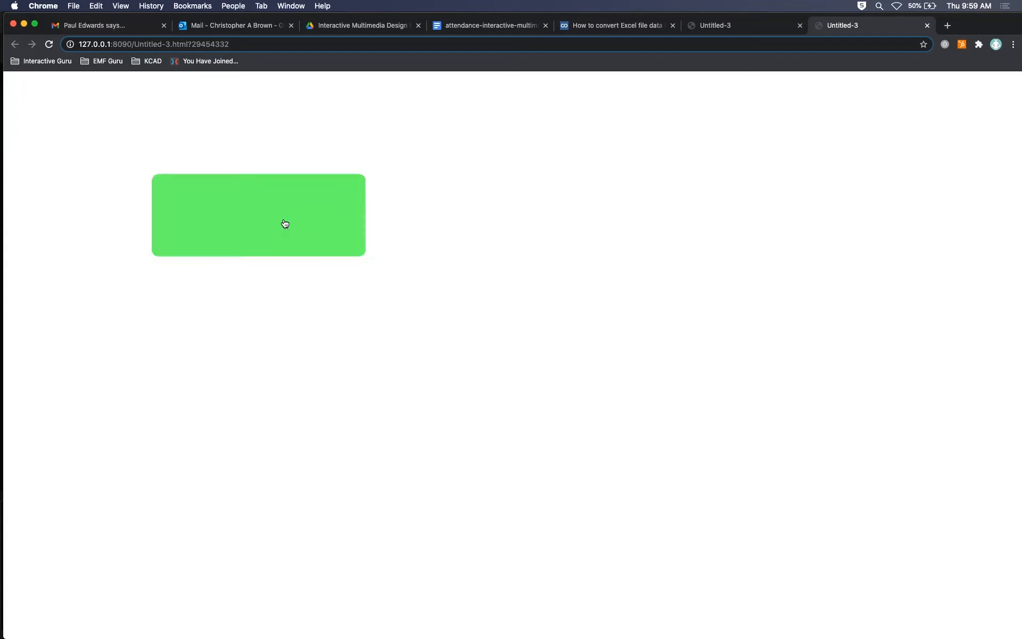
pyautogui.click(285, 223)
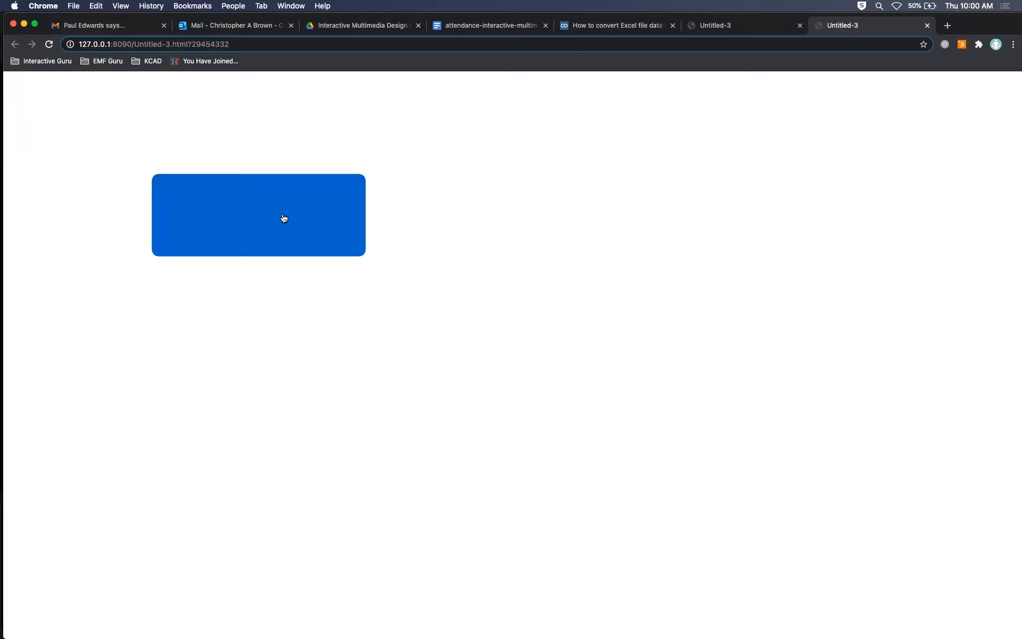
pyautogui.press('super+Tab')
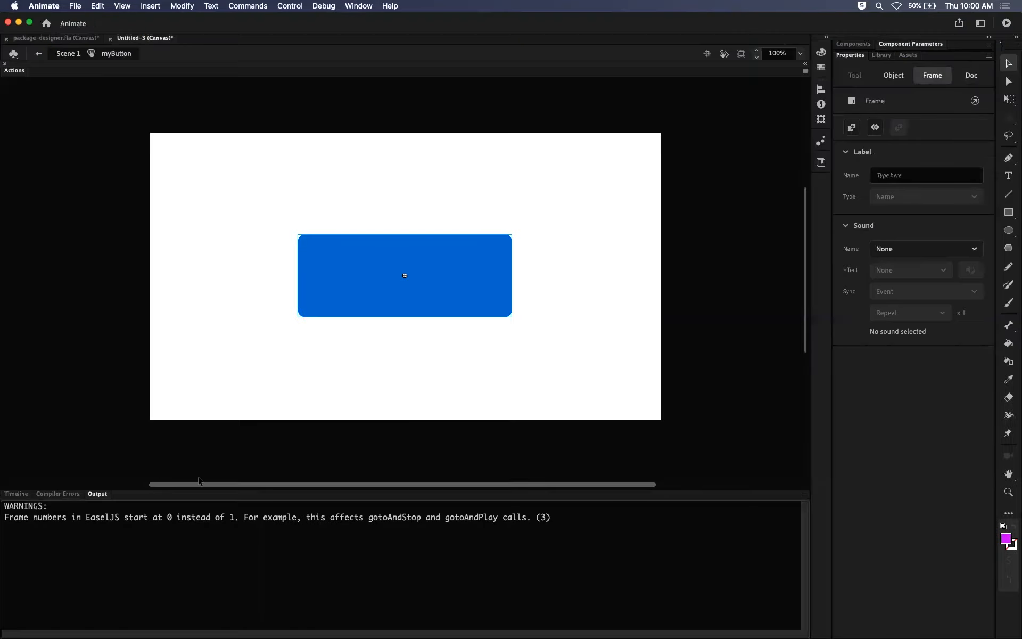
pyautogui.click(20, 493)
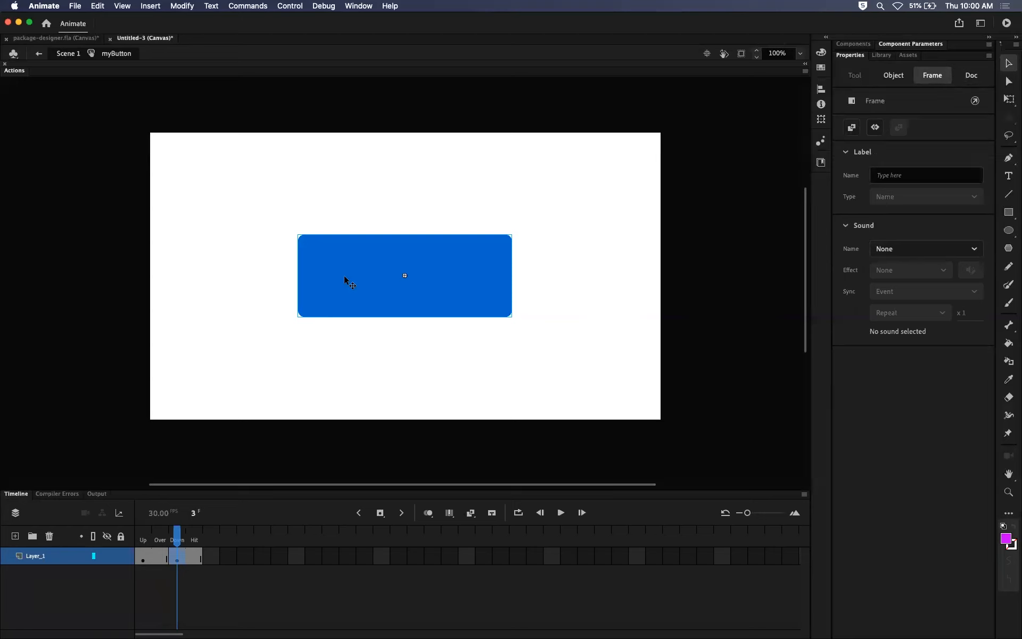
# Step: Move the keyframe back to the Over frame, check the nested myButtonAnimation, and review the button in the browser
pyautogui.click(162, 554)
pyautogui.click(374, 291)
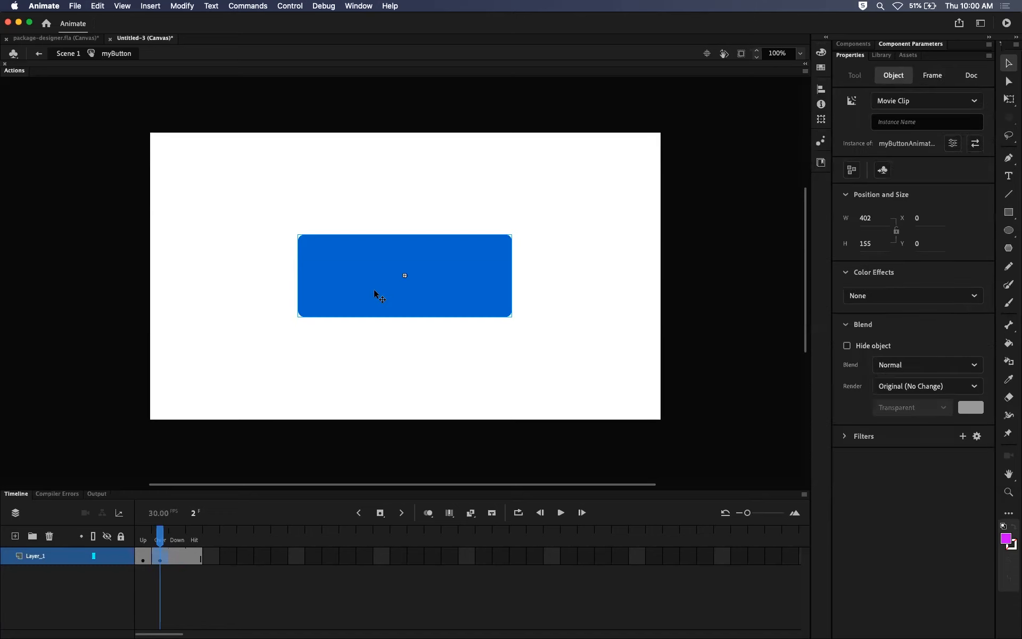
pyautogui.doubleClick(375, 290)
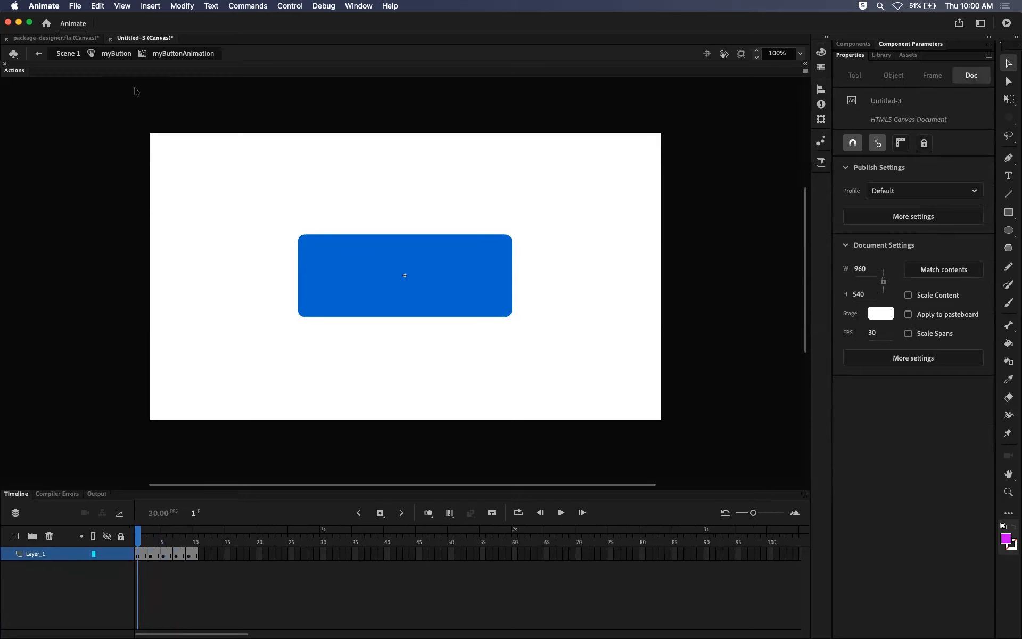
pyautogui.click(116, 54)
pyautogui.click(162, 542)
pyautogui.press('super+Return')
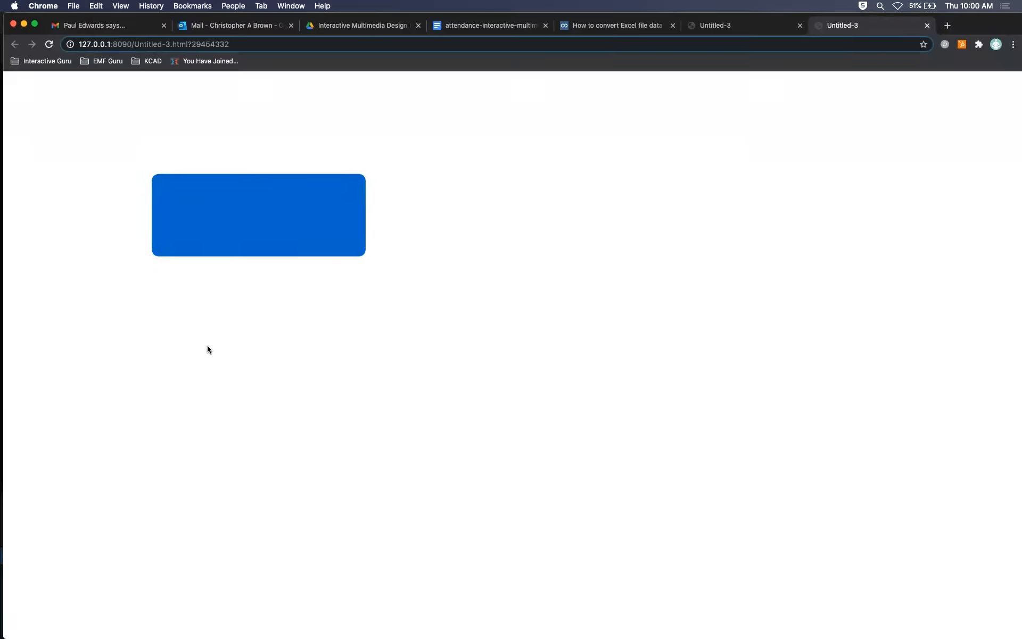
pyautogui.press('super+Tab')
pyautogui.press('super+Tab')
pyautogui.press('super+Tab')
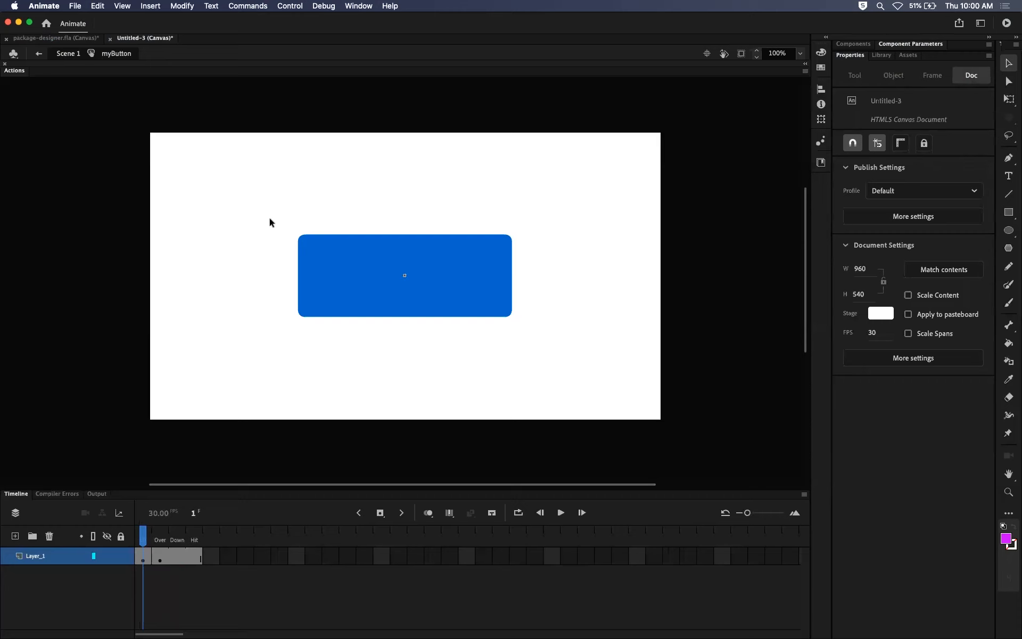
# Step: Open myButtonAnimation and clear its color-change keyframes from frame 3 through frame 9
pyautogui.doubleClick(378, 266)
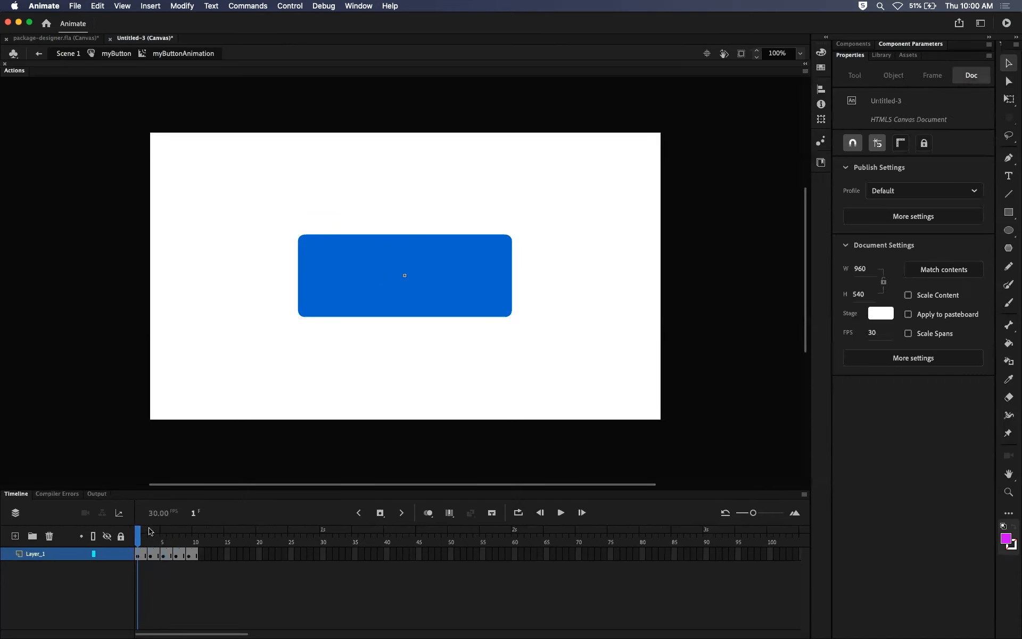
pyautogui.moveTo(139, 535); pyautogui.dragTo(190, 556)
pyautogui.hotkey('shift', 'F6')
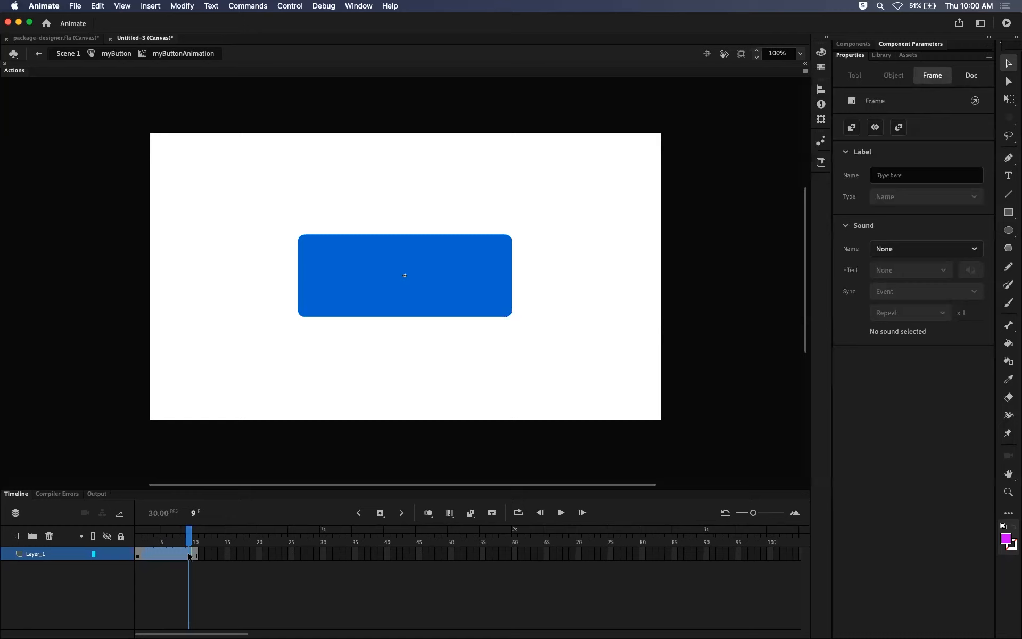
# Step: Scrub through myButtonAnimation from frame 1 to frame 10 and select frame 10
pyautogui.moveTo(190, 532); pyautogui.dragTo(138, 534)
pyautogui.click(138, 554)
pyautogui.moveTo(137, 534); pyautogui.dragTo(197, 537)
pyautogui.click(196, 553)
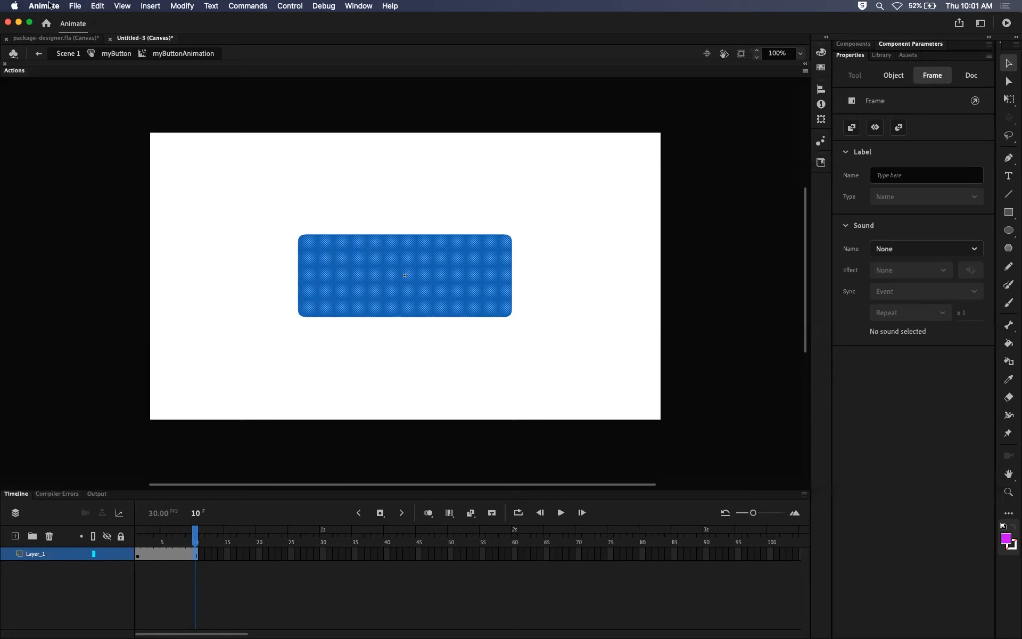
# Step: Return to Scene 1 and open myButton and its nested myButtonAnimation again
pyautogui.click(67, 54)
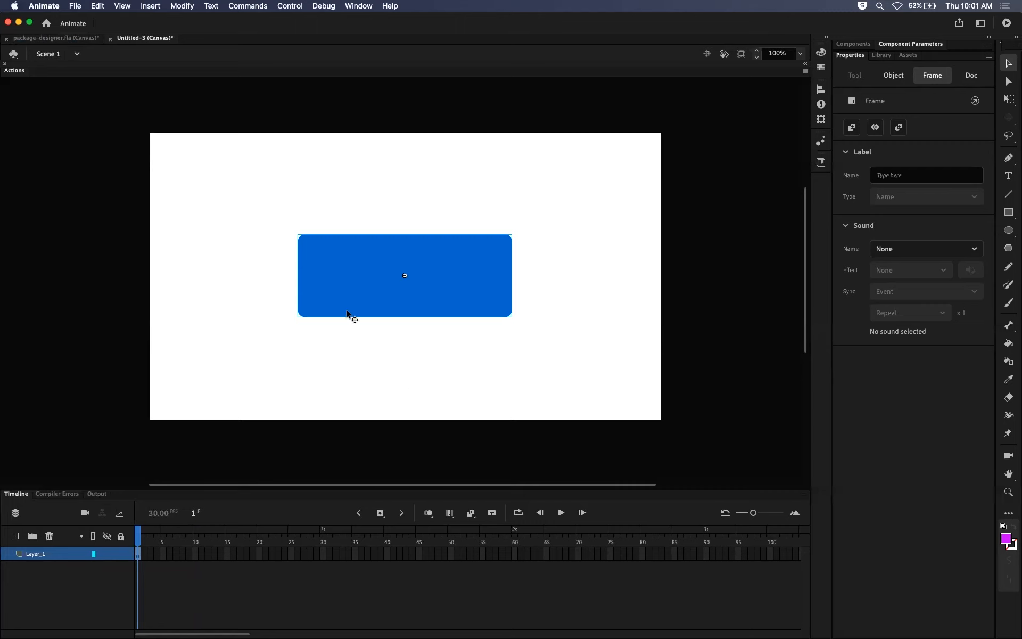
pyautogui.doubleClick(341, 291)
pyautogui.doubleClick(369, 298)
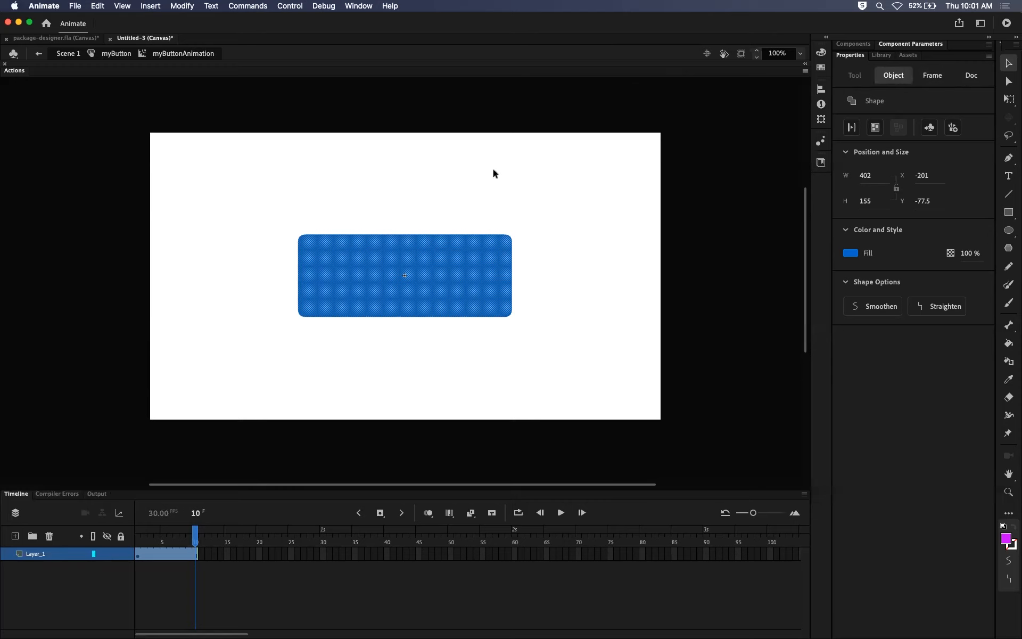
pyautogui.moveTo(196, 532)
pyautogui.mouseDown()
pyautogui.moveTo(138, 535)
pyautogui.moveTo(198, 535)
pyautogui.mouseUp()
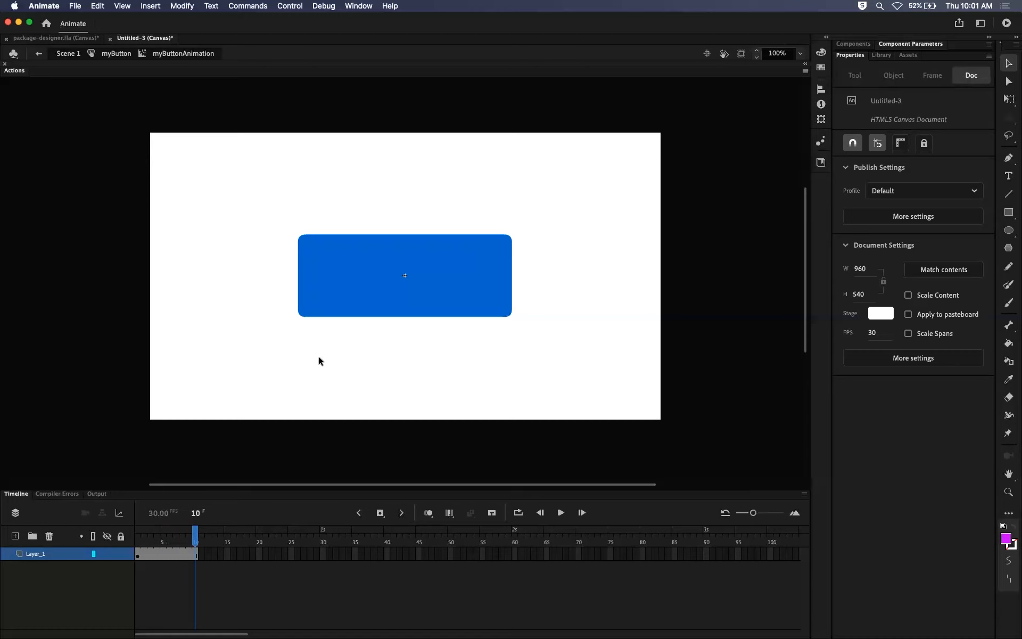
pyautogui.click(335, 302)
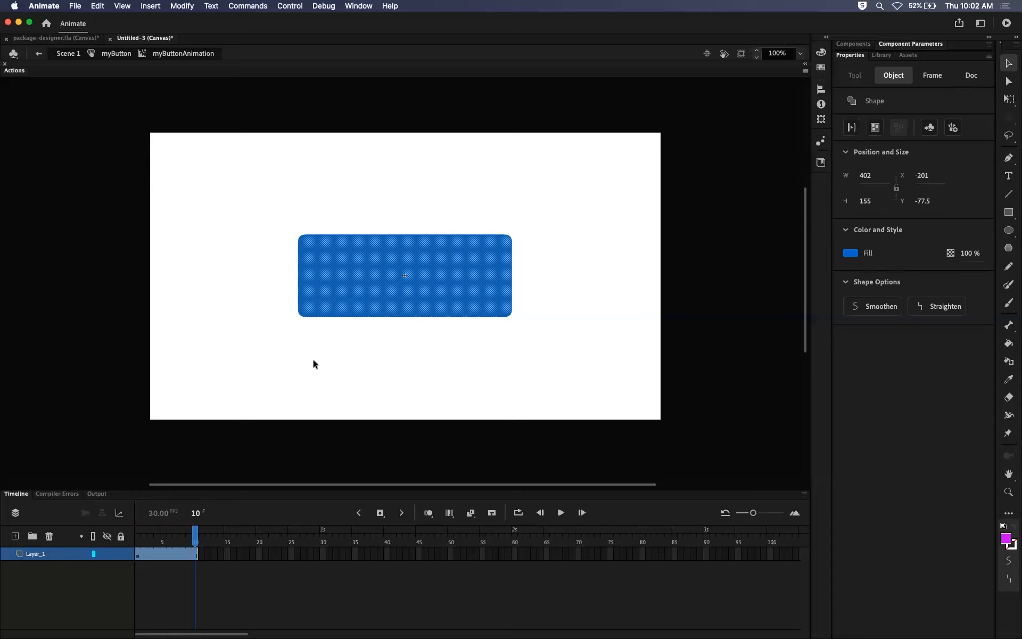
pyautogui.click(369, 281)
pyautogui.click(197, 553)
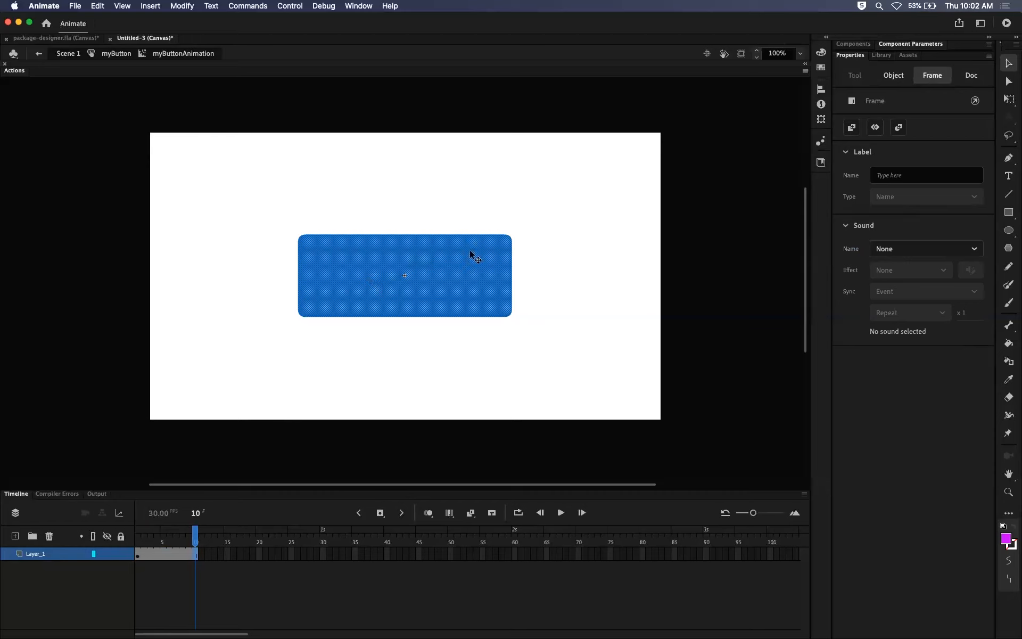
pyautogui.click(882, 54)
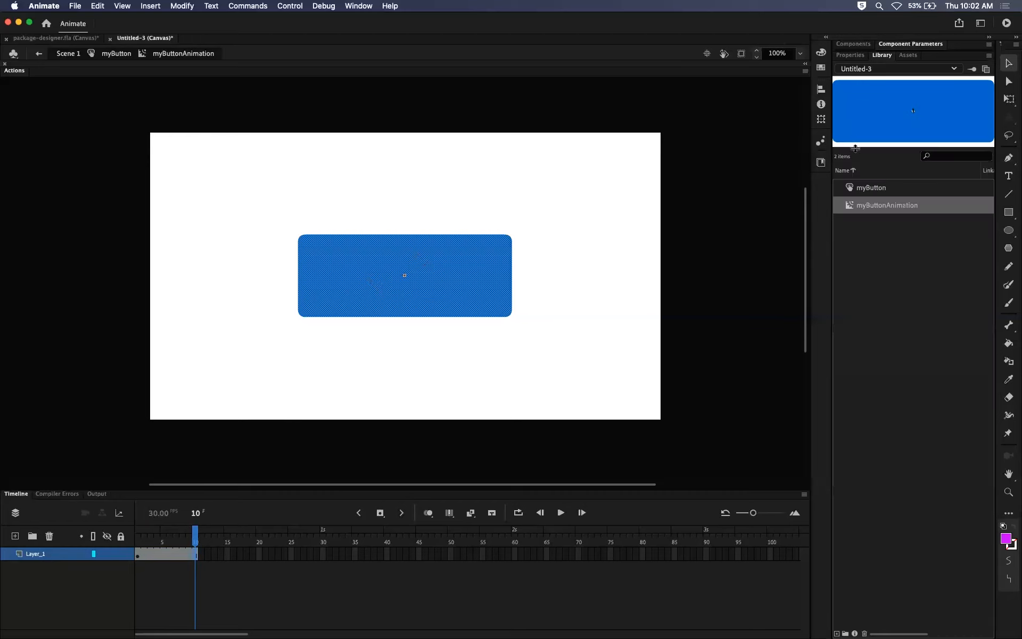
pyautogui.click(850, 55)
pyautogui.click(387, 216)
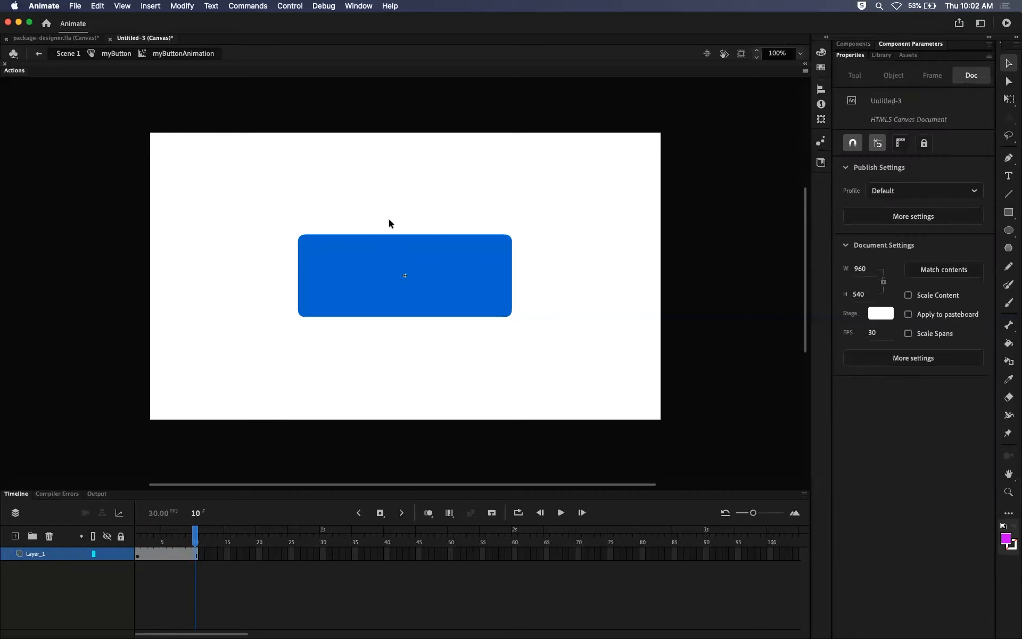
pyautogui.click(385, 265)
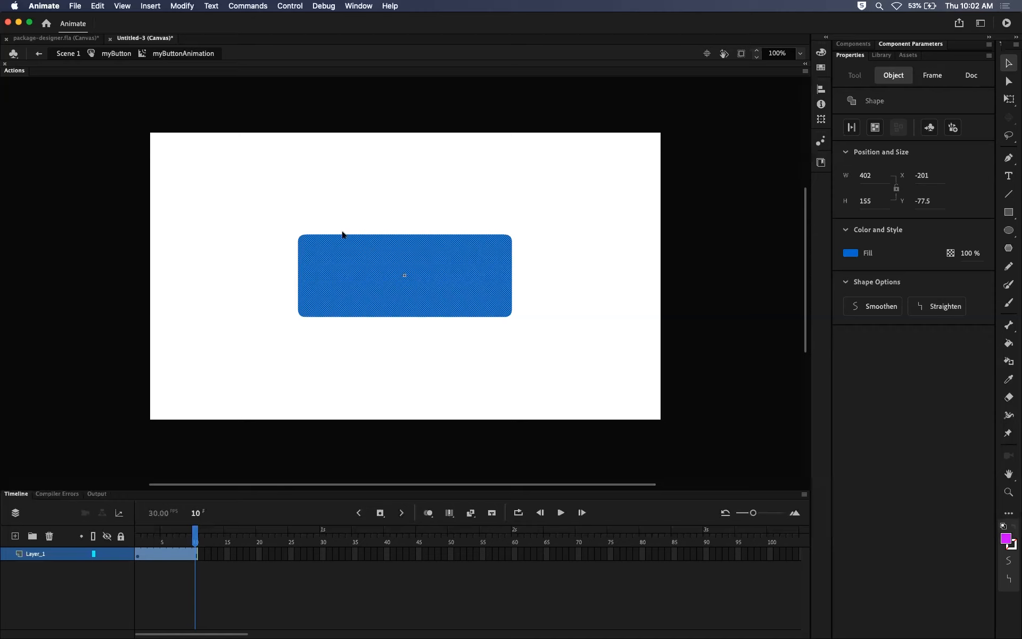
pyautogui.click(264, 196)
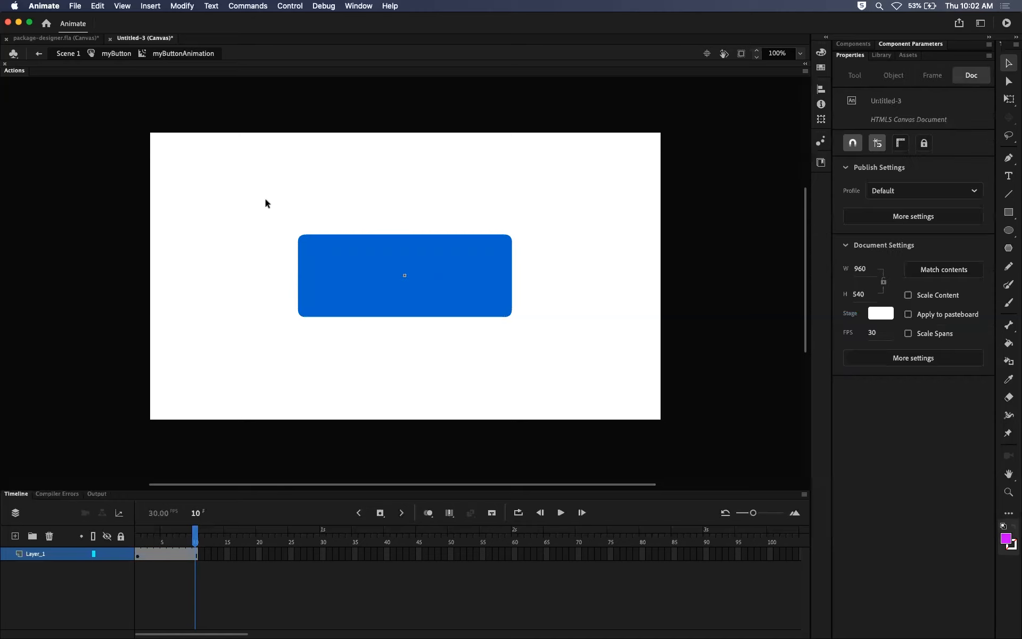
# Step: Return to Scene 1, compare the shape in myButton's Up frame with its Over frame, and open the nested myButtonAnimation
pyautogui.click(68, 54)
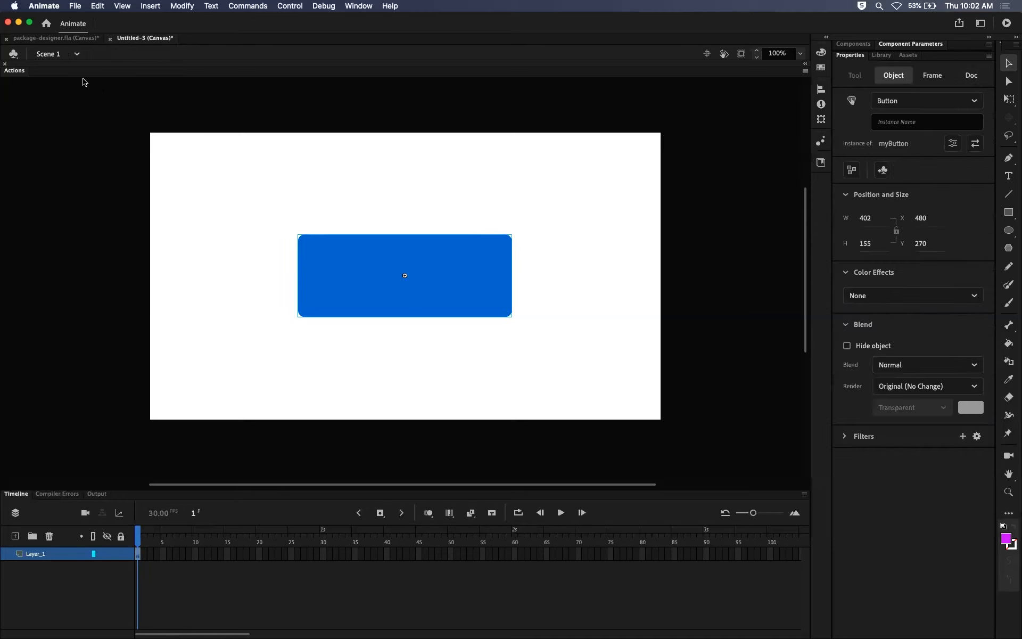
pyautogui.doubleClick(354, 262)
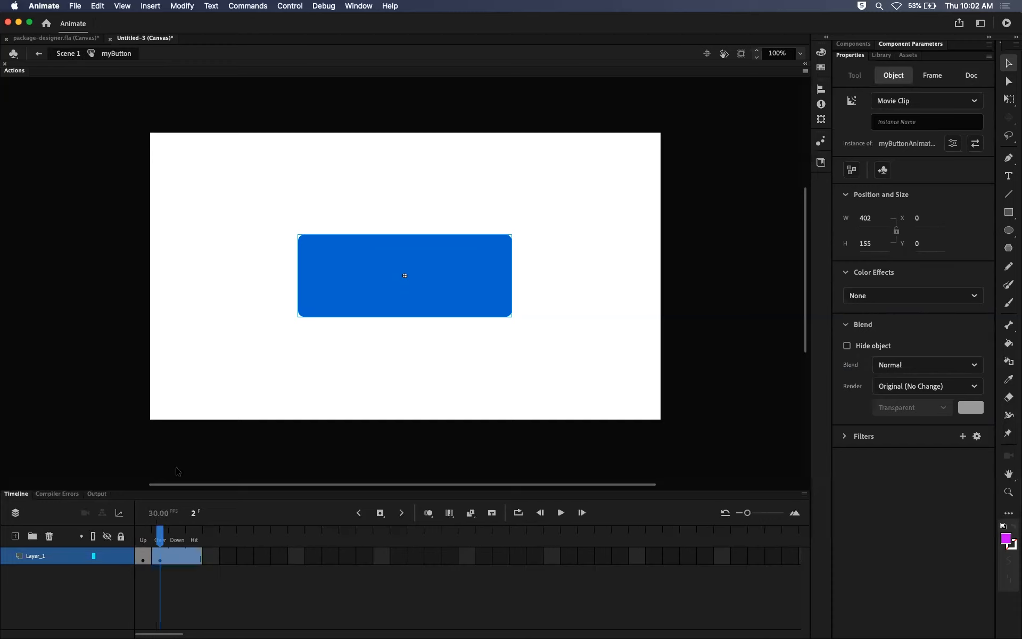
pyautogui.moveTo(158, 530); pyautogui.dragTo(143, 530)
pyautogui.click(335, 272)
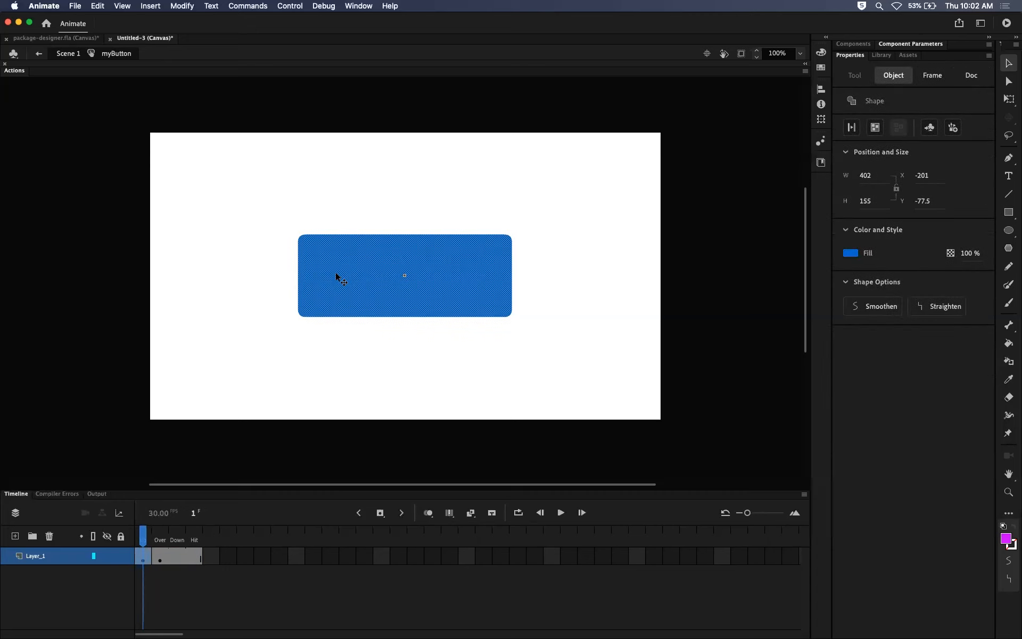
pyautogui.click(162, 556)
pyautogui.click(353, 307)
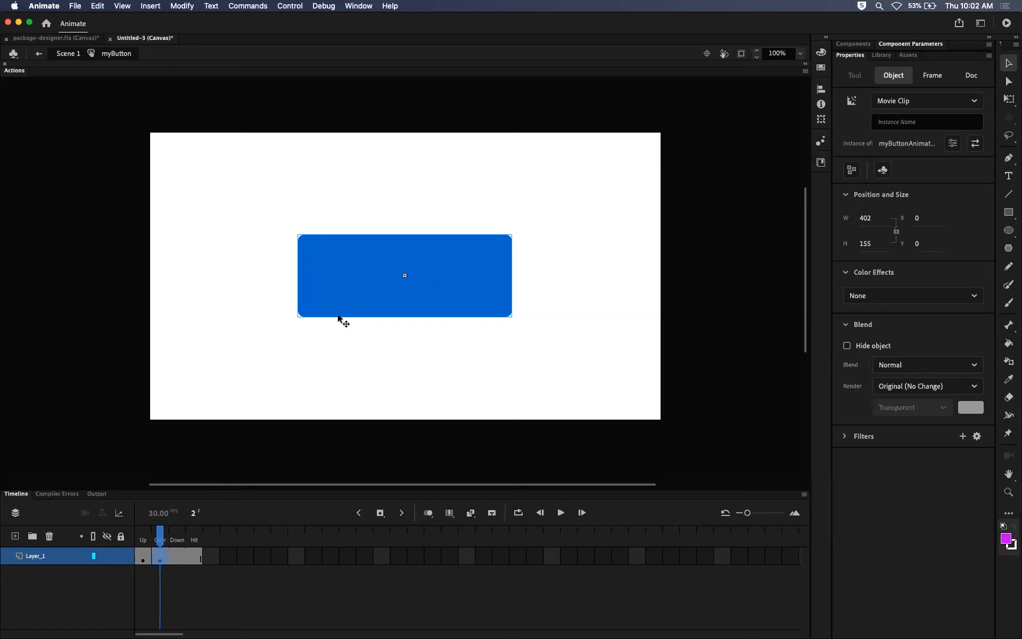
pyautogui.doubleClick(347, 286)
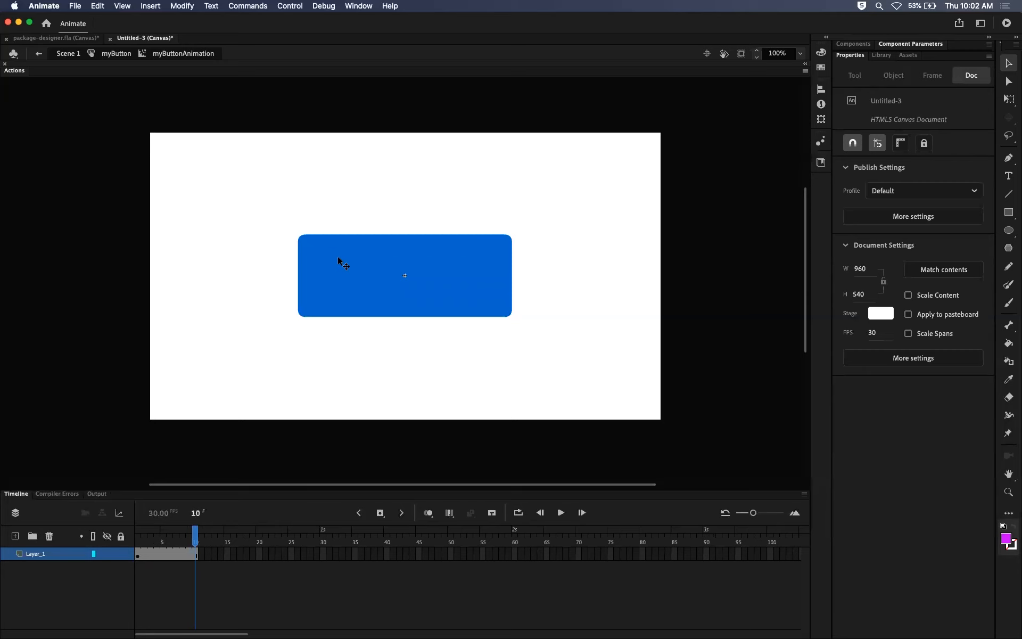
# Step: Convert the blue rectangle inside myButtonAnimation to a Graphic symbol named myButtonGraphic
pyautogui.click(338, 259)
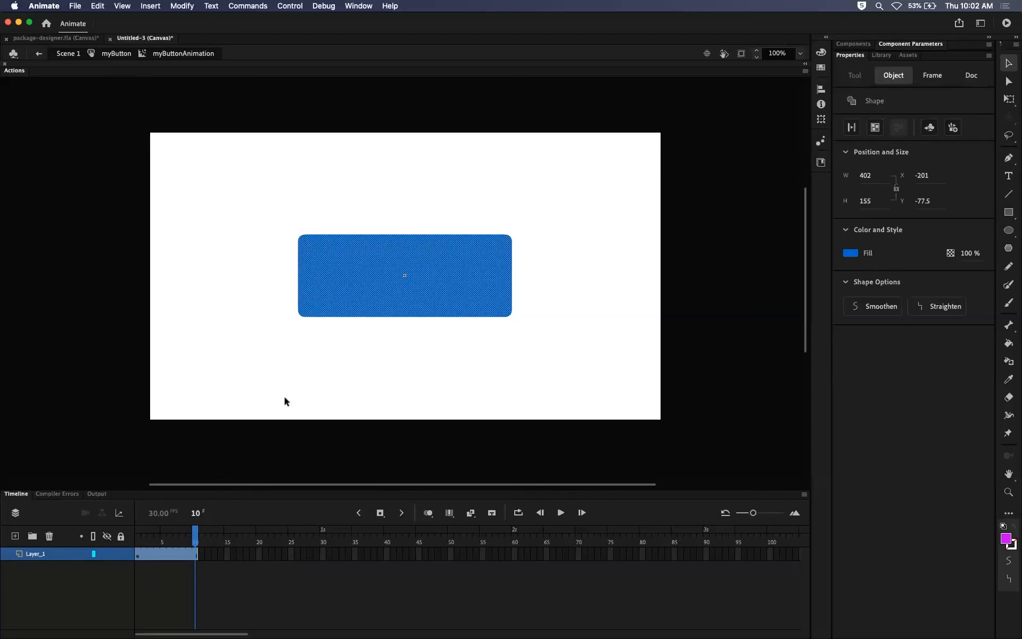
pyautogui.click(377, 201)
pyautogui.click(379, 258)
pyautogui.click(929, 128)
pyautogui.click(371, 152)
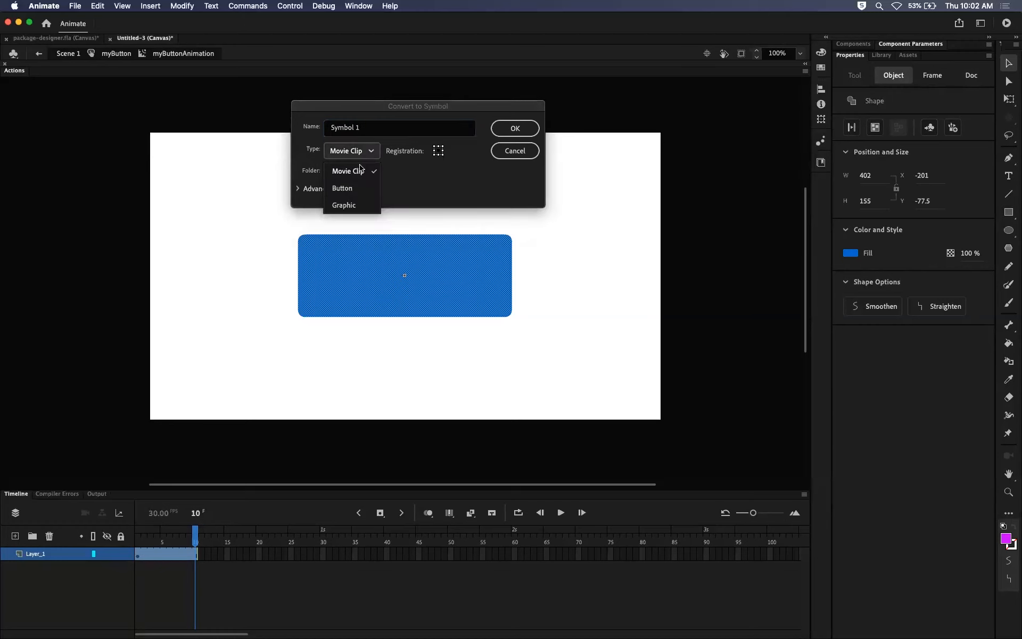
pyautogui.click(350, 205)
pyautogui.moveTo(361, 129); pyautogui.dragTo(315, 128)
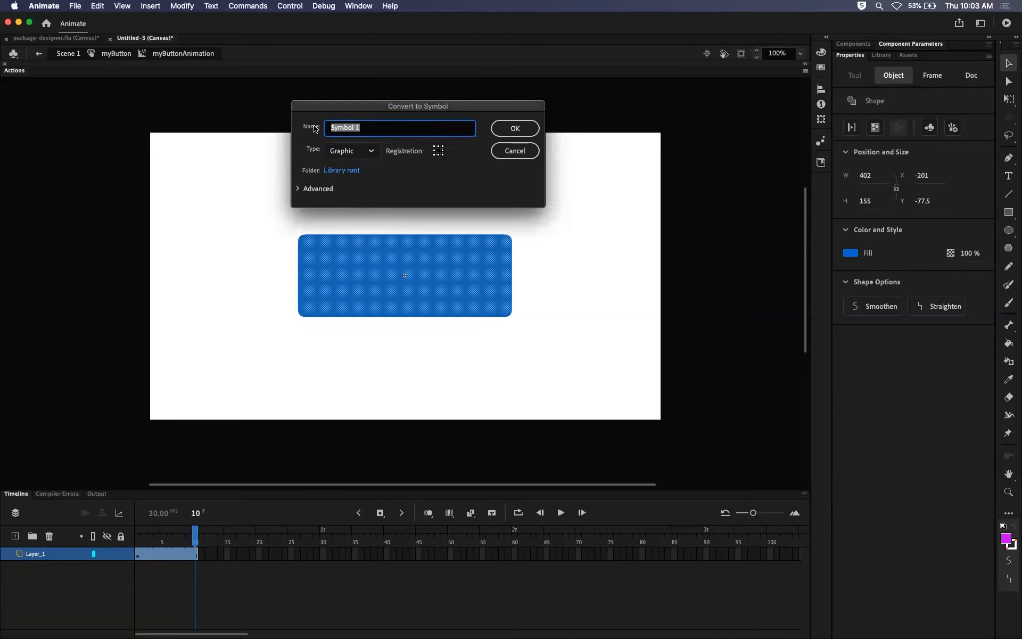
pyautogui.write('myButtonGraphic')
pyautogui.click(501, 138)
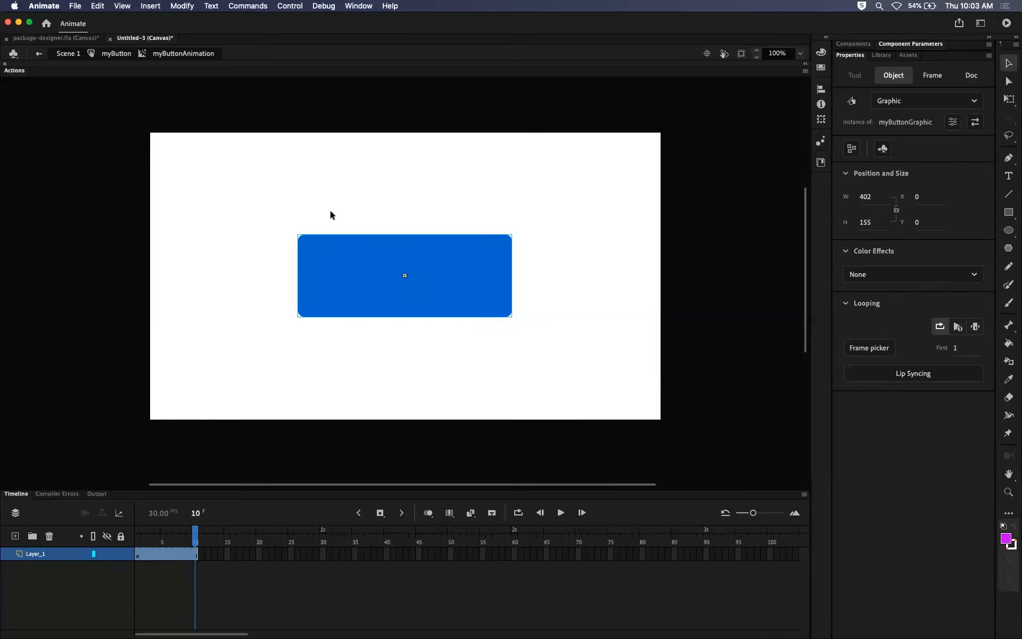
# Step: Insert a keyframe at frame 10 of myButtonAnimation and create a classic tween between frames 1 and 10
pyautogui.click(174, 565)
pyautogui.click(195, 556)
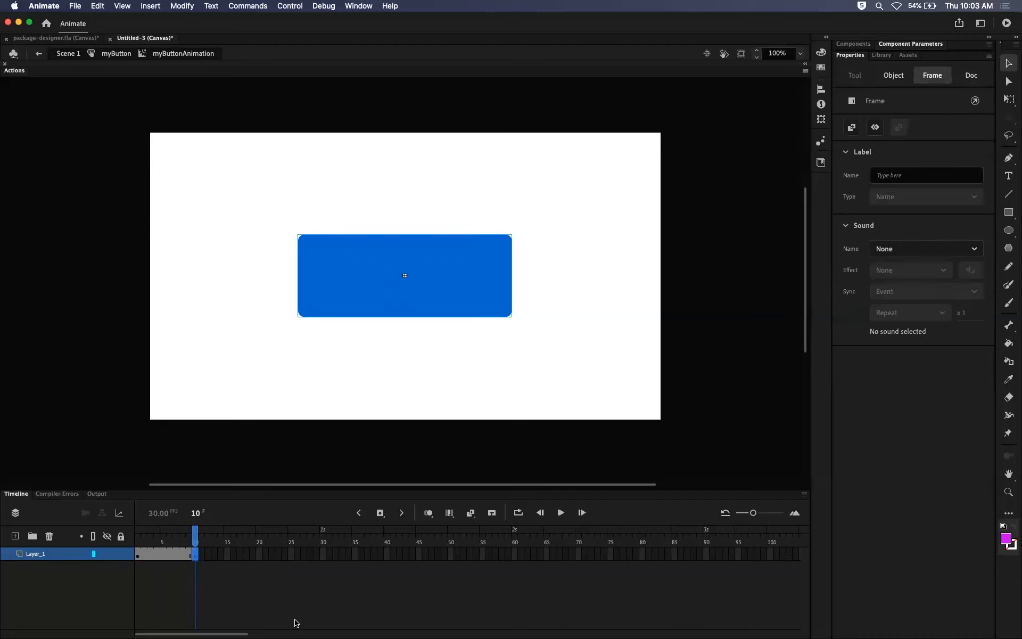
pyautogui.click(164, 557)
pyautogui.rightClick(163, 554)
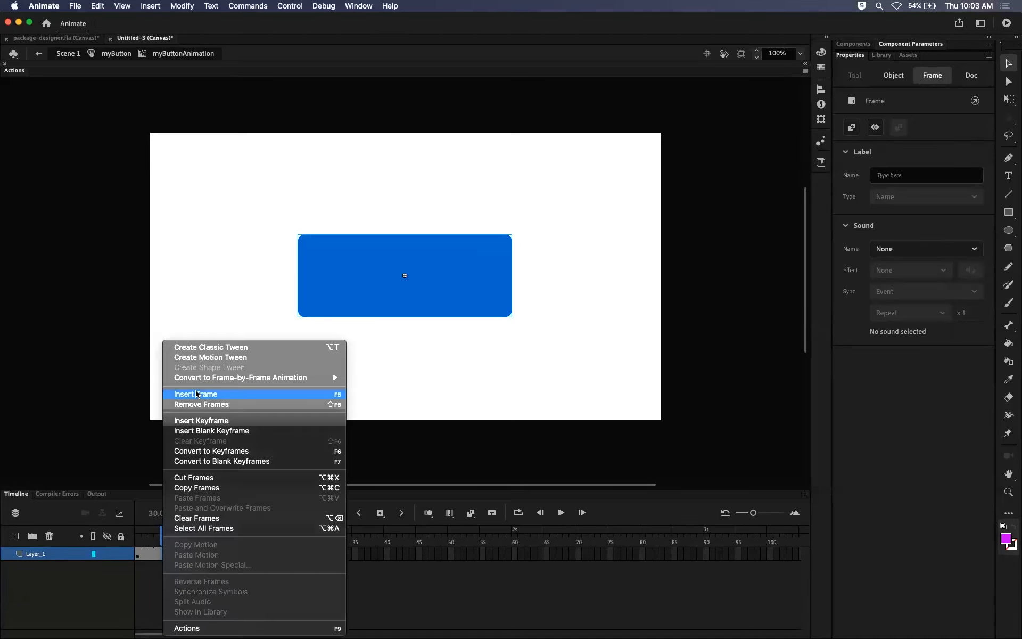
pyautogui.click(202, 349)
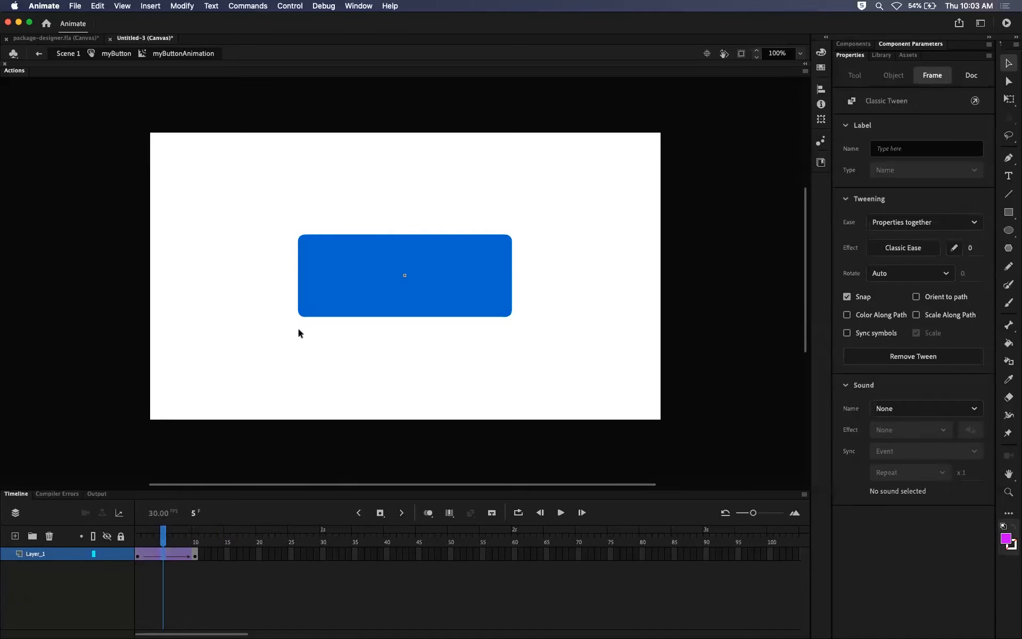
# Step: Set the classic tween's ease value to 100
pyautogui.click(969, 248)
pyautogui.write('100')
pyautogui.press('Return')
# Step: Scale the myButtonGraphic instance at frame 10 up to about 622 by 240 px and scrub back to frame 1
pyautogui.moveTo(165, 531); pyautogui.dragTo(196, 533)
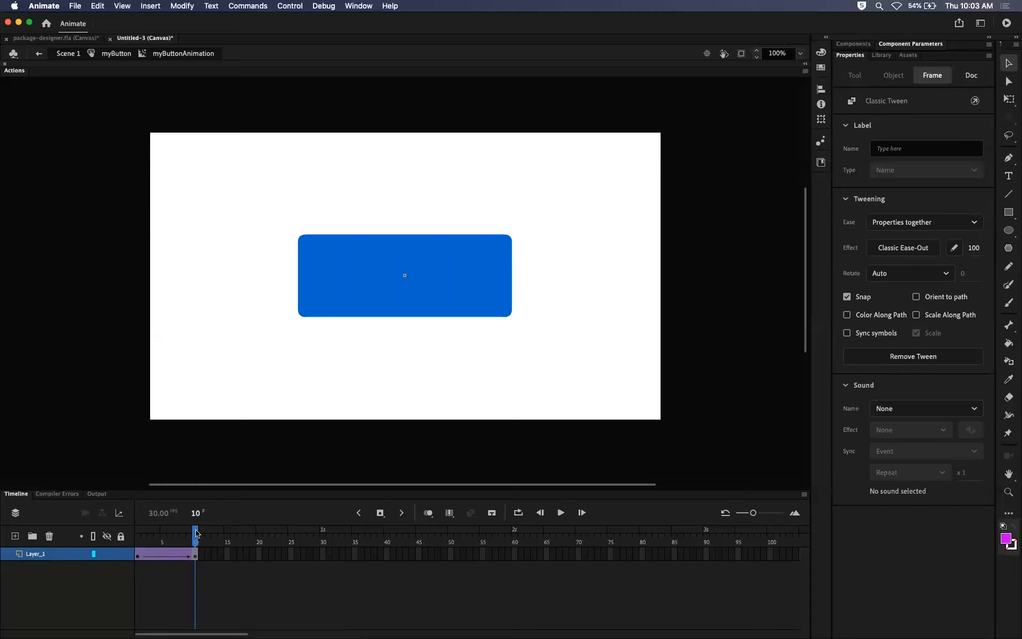
pyautogui.click(467, 247)
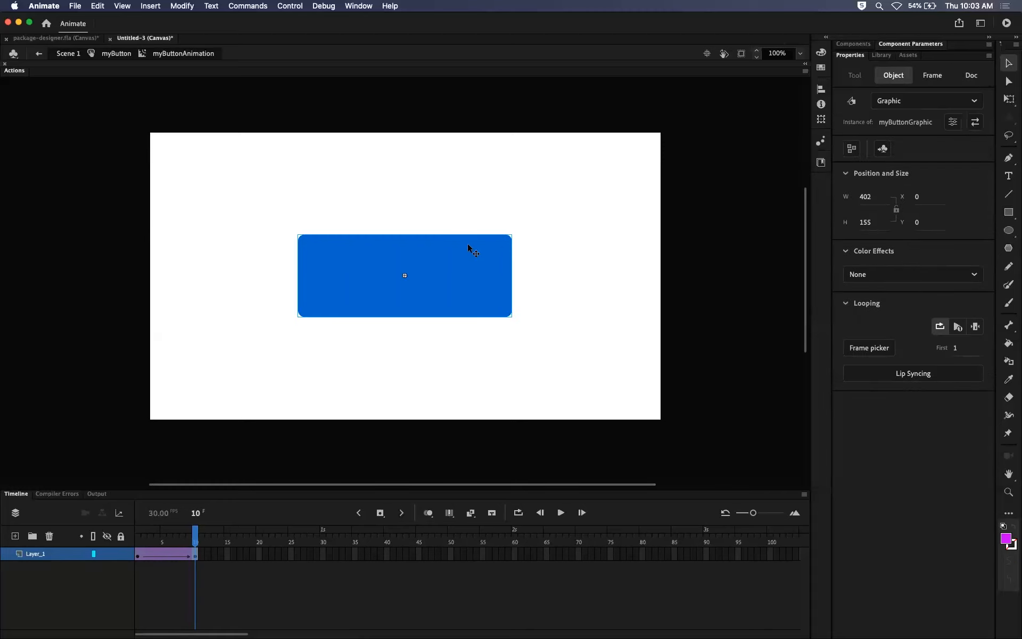
pyautogui.click(1011, 101)
pyautogui.moveTo(511, 232); pyautogui.dragTo(568, 175)
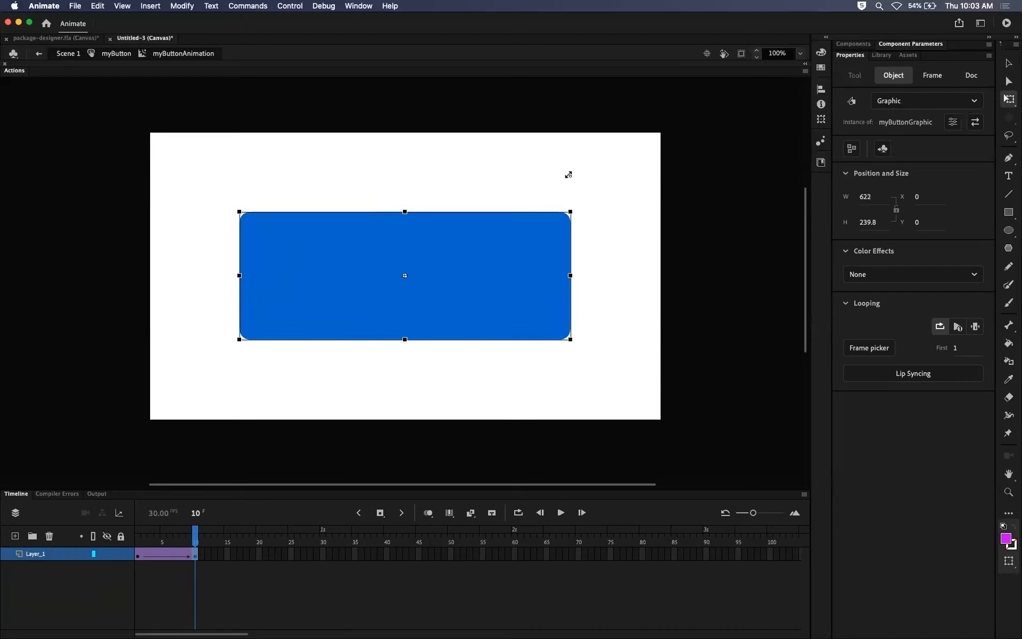
pyautogui.click(479, 186)
pyautogui.moveTo(177, 539); pyautogui.dragTo(137, 538)
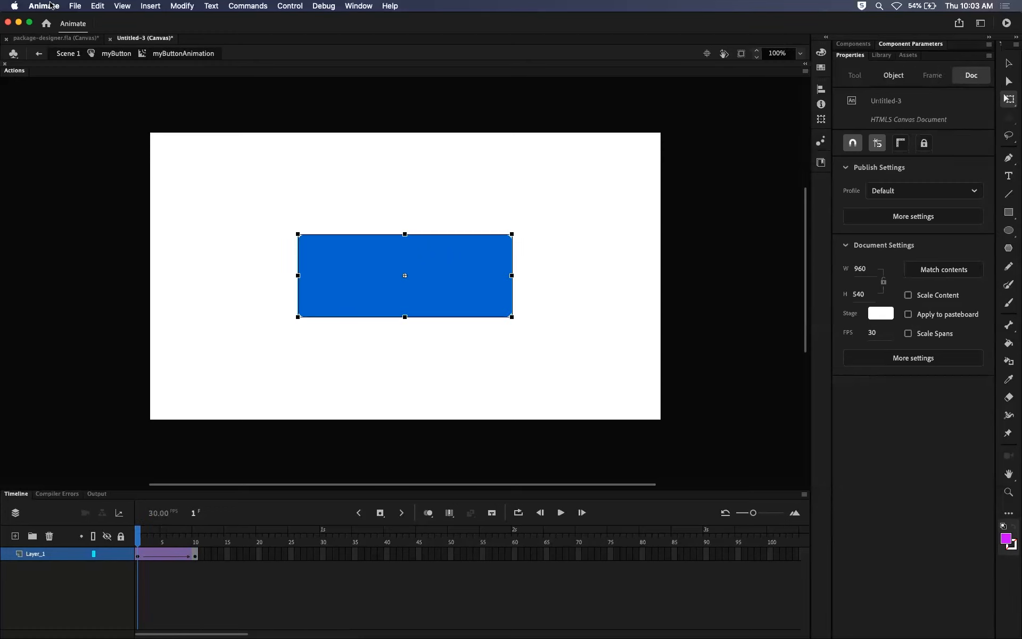
# Step: Return to Scene 1, check myButton's Up and Over frames, and scrub the nested myButtonAnimation from frame 1 to 10
pyautogui.click(75, 55)
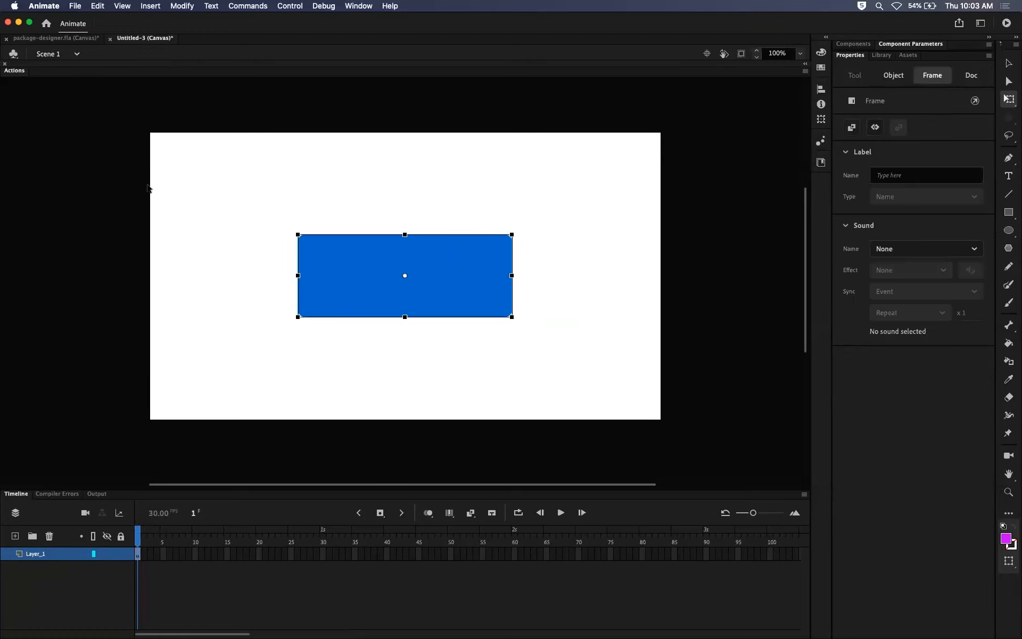
pyautogui.doubleClick(372, 272)
pyautogui.click(143, 547)
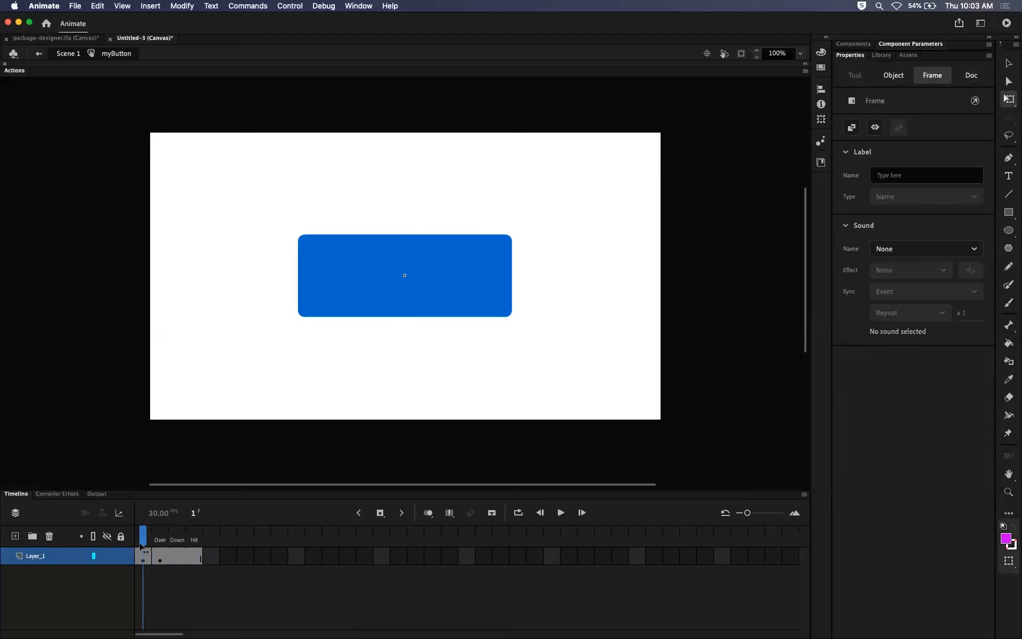
pyautogui.moveTo(143, 547); pyautogui.dragTo(160, 547)
pyautogui.click(160, 553)
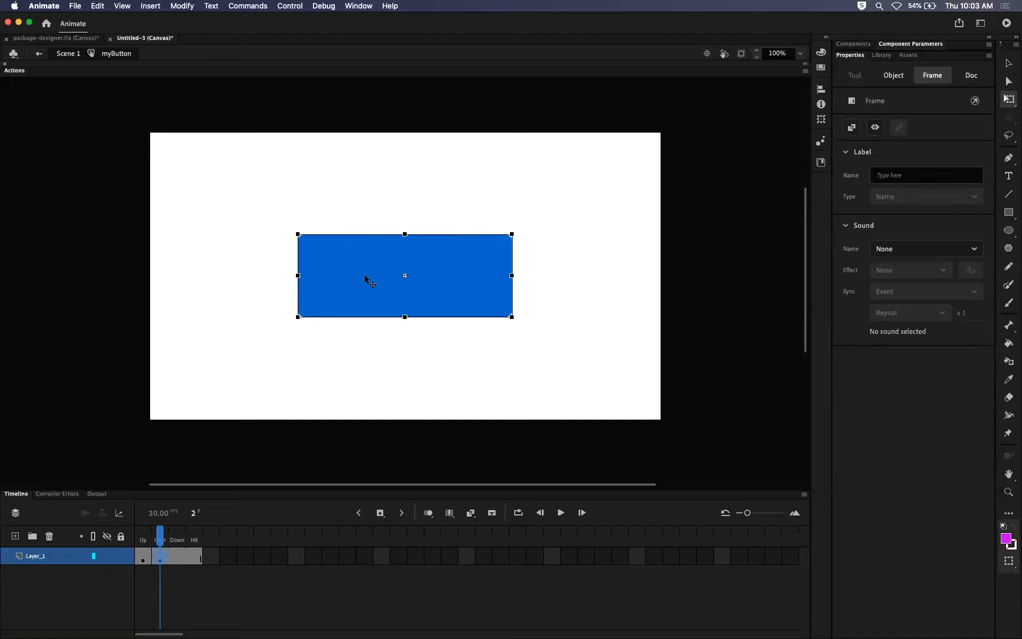
pyautogui.doubleClick(350, 283)
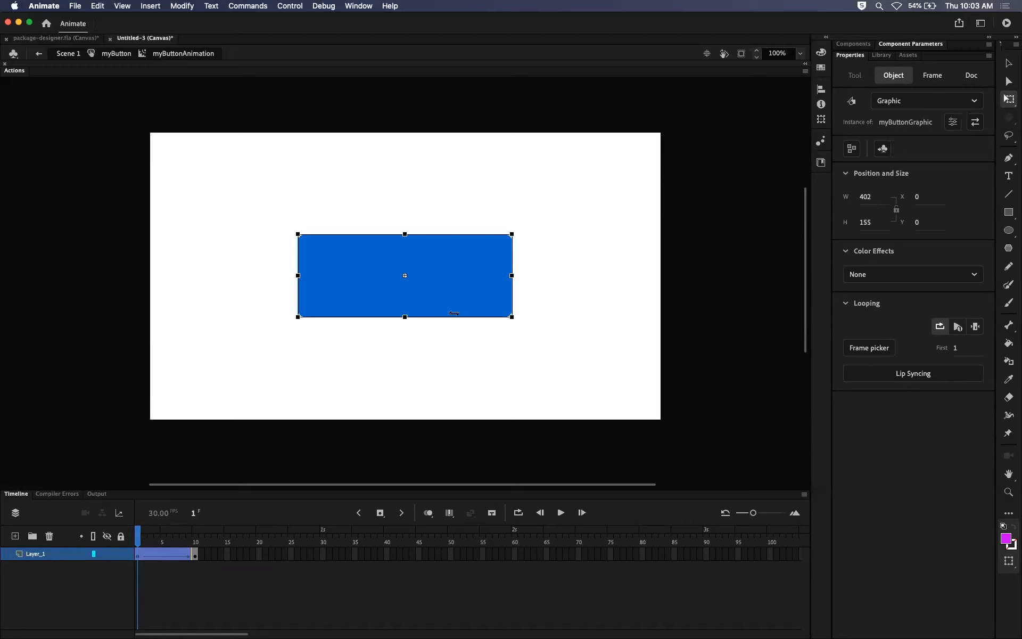
pyautogui.moveTo(138, 537); pyautogui.dragTo(198, 534)
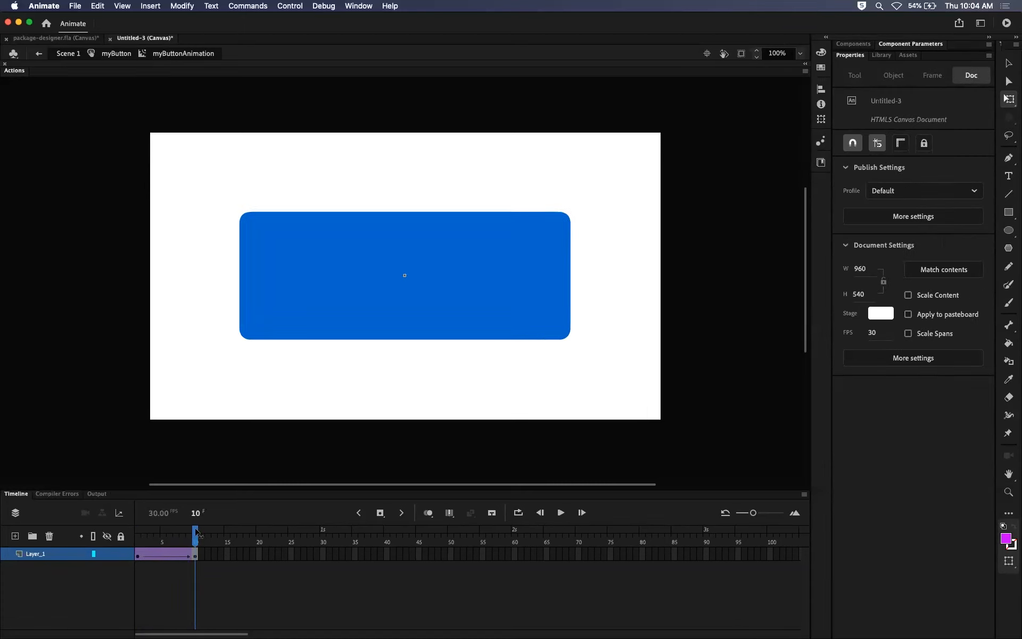
# Step: Test the button's rollover animation in the browser and return to the Animate timeline
pyautogui.press('super+Return')
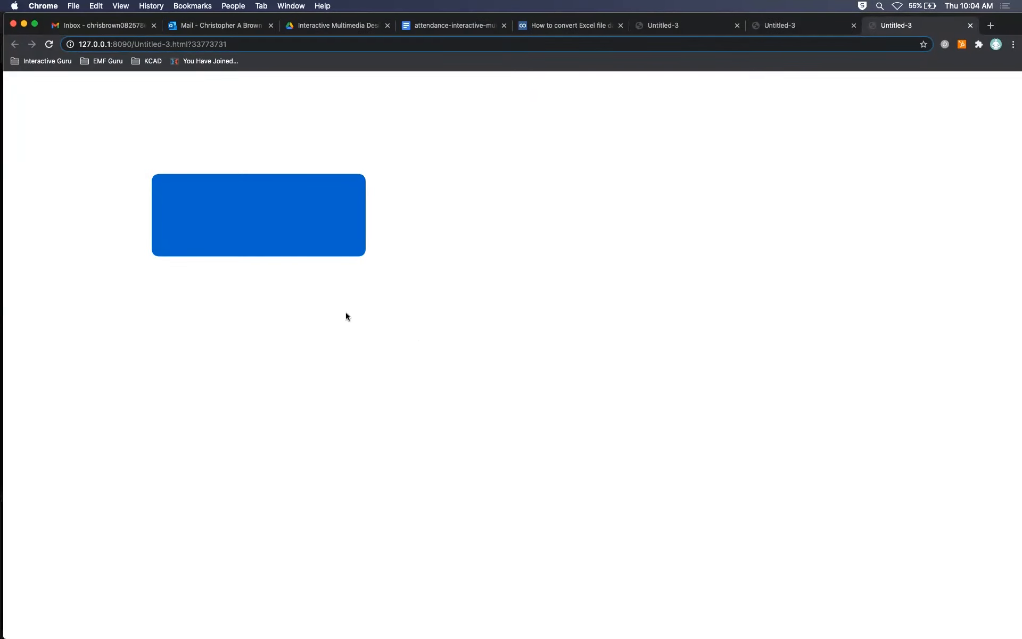
pyautogui.moveTo(310, 232)
pyautogui.press('super+Tab')
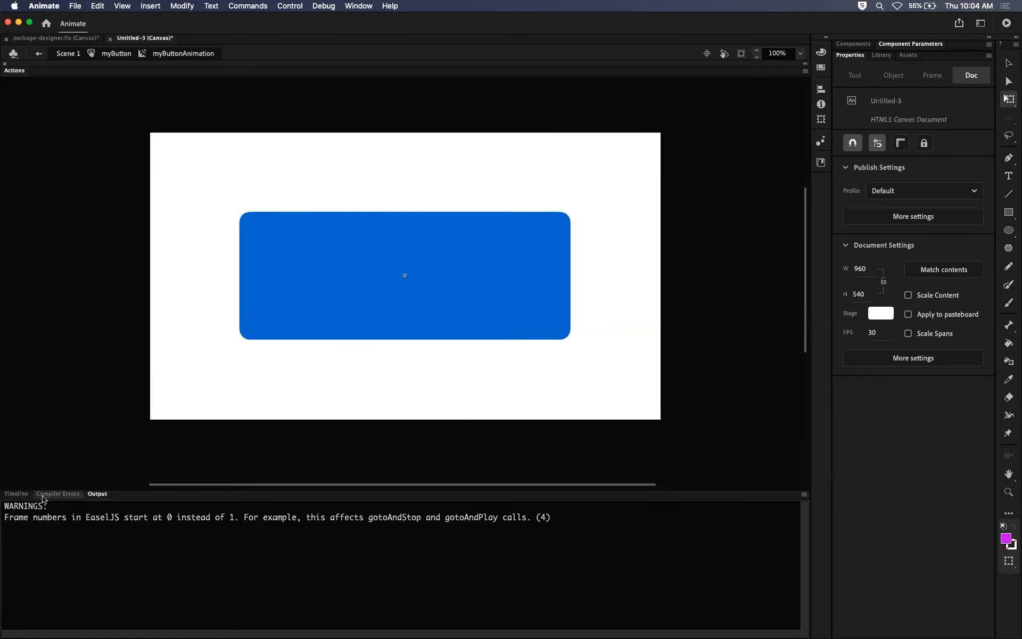
pyautogui.click(49, 496)
pyautogui.click(16, 493)
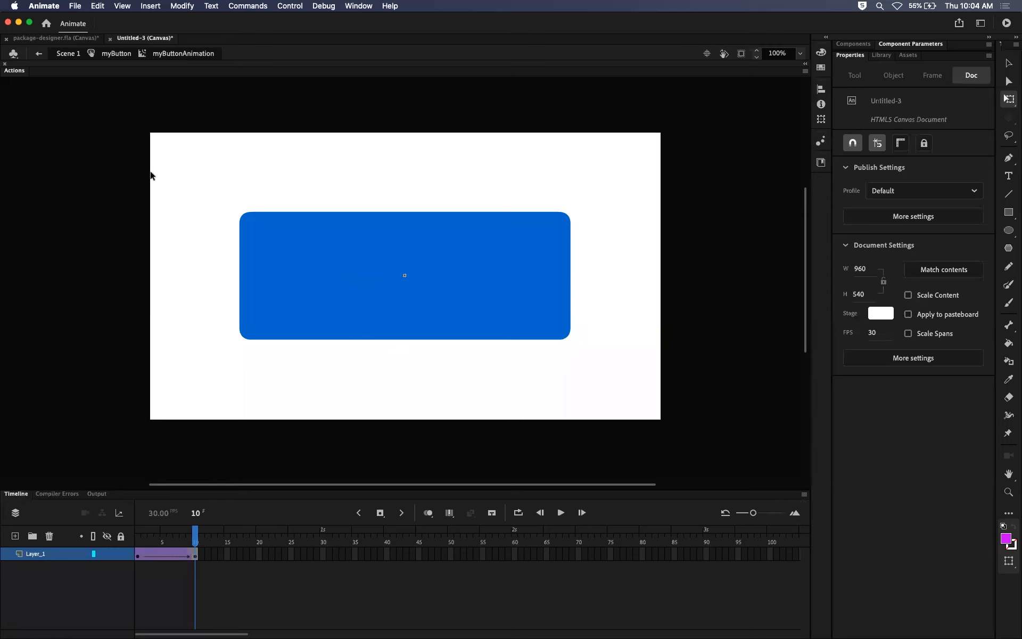
# Step: Reopen myButtonAnimation through myButton, add a new layer, and rename the original tween layer to box
pyautogui.click(112, 56)
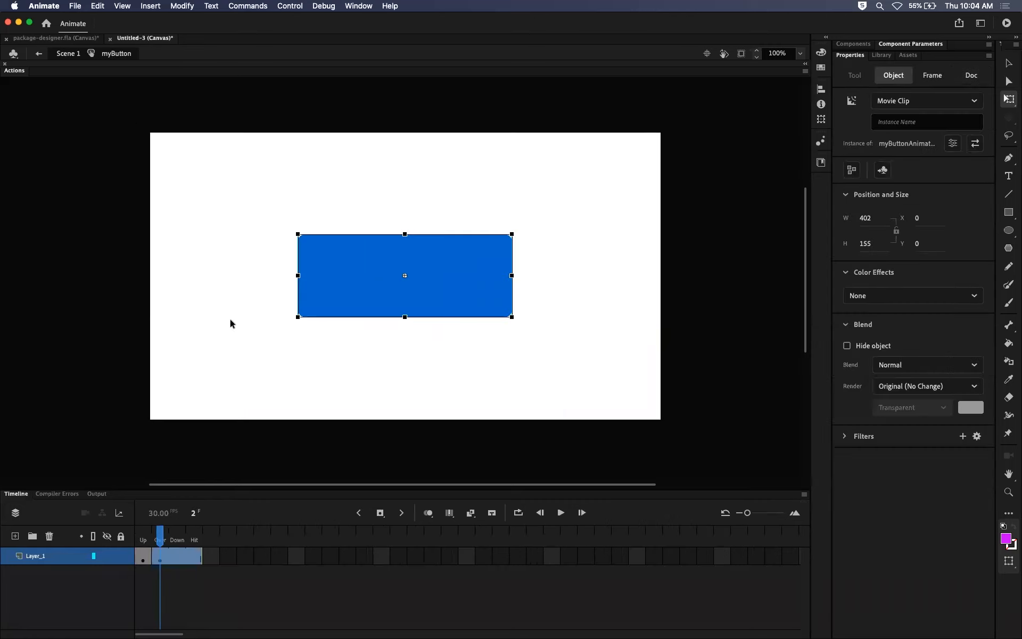
pyautogui.doubleClick(346, 291)
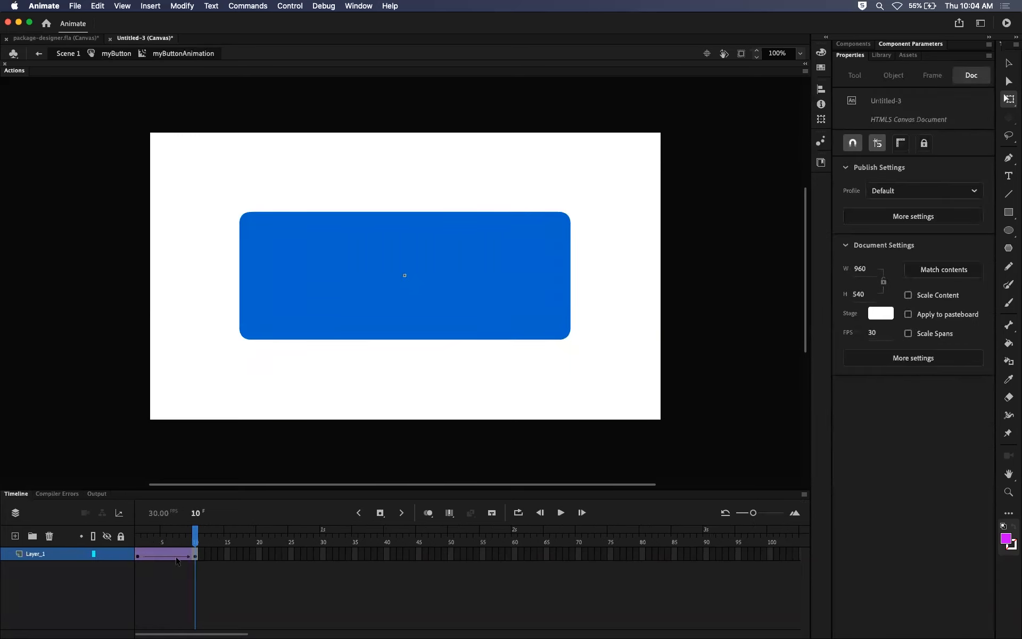
pyautogui.click(15, 536)
pyautogui.click(43, 569)
pyautogui.doubleClick(43, 568)
pyautogui.write('box')
pyautogui.press('Return')
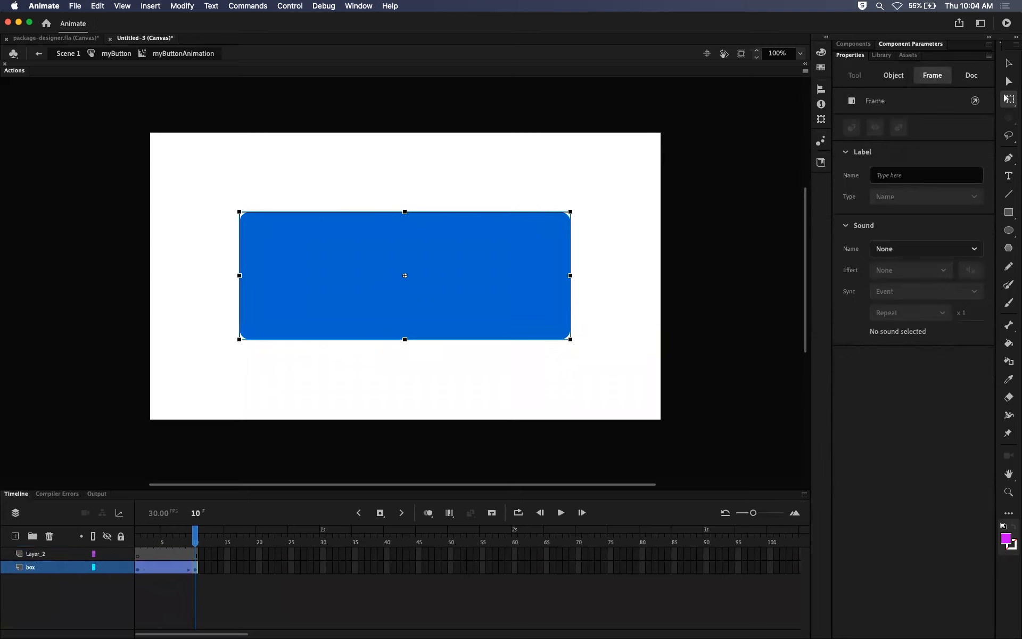
# Step: Rename Layer_2 to code and insert a keyframe at frame 10 of that layer
pyautogui.doubleClick(44, 554)
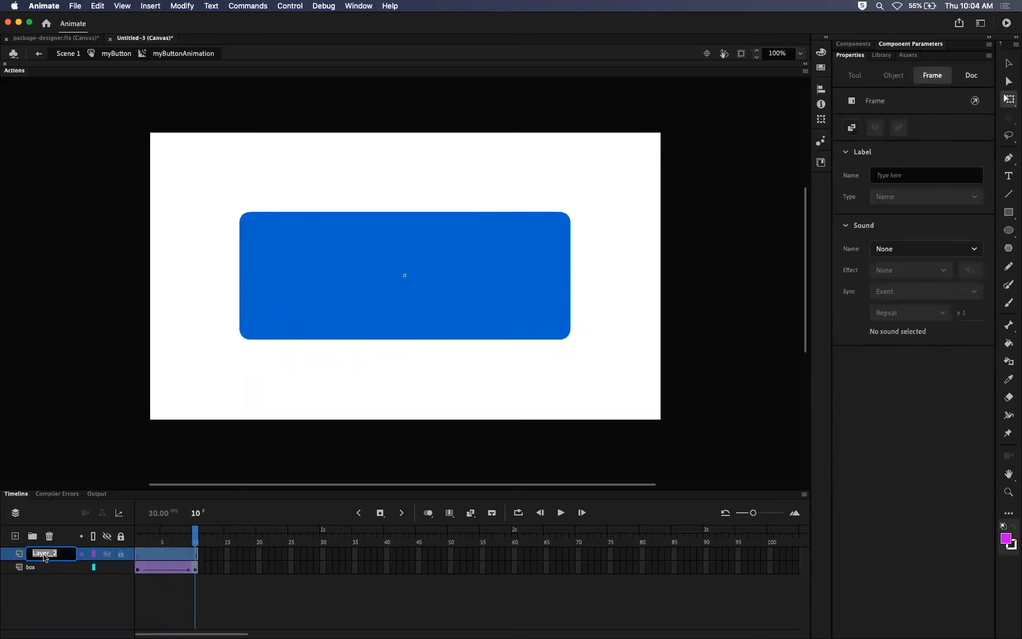
pyautogui.write('code')
pyautogui.press('Return')
pyautogui.click(179, 554)
pyautogui.click(179, 556)
pyautogui.click(194, 556)
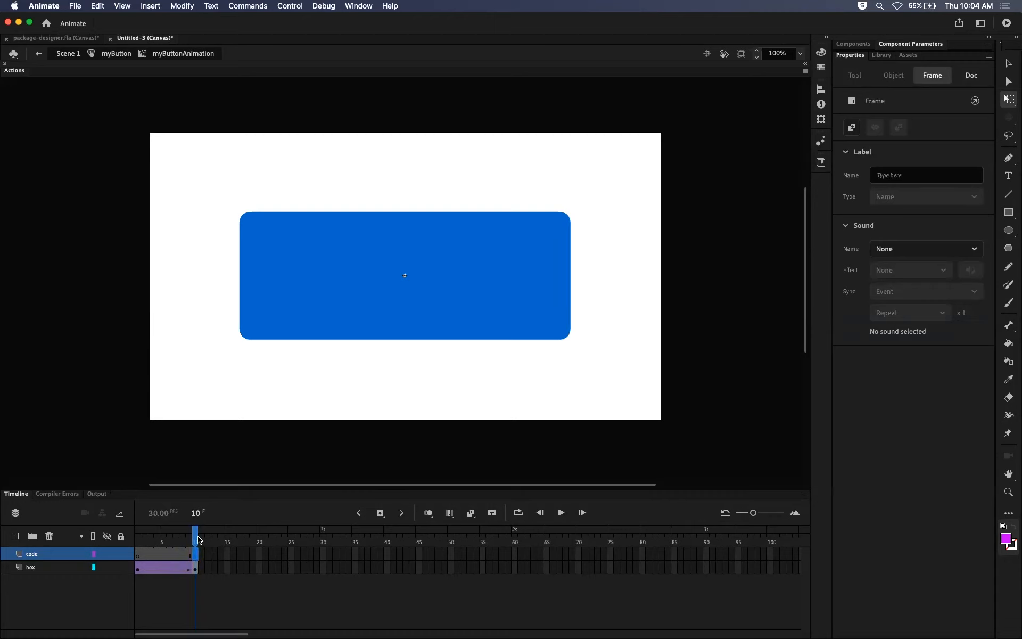
pyautogui.click(163, 553)
pyautogui.click(193, 556)
# Step: Add the script this.stop(); to frame 10 of the code layer and collapse the script editor
pyautogui.click(14, 72)
pyautogui.write('this.stop')
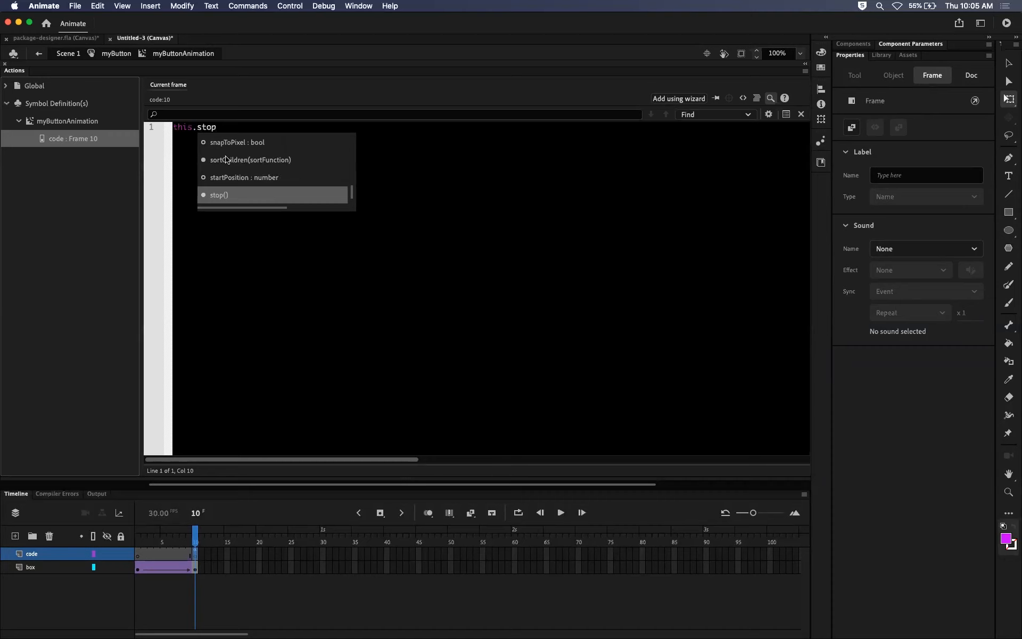
pyautogui.press('Return')
pyautogui.write(';')
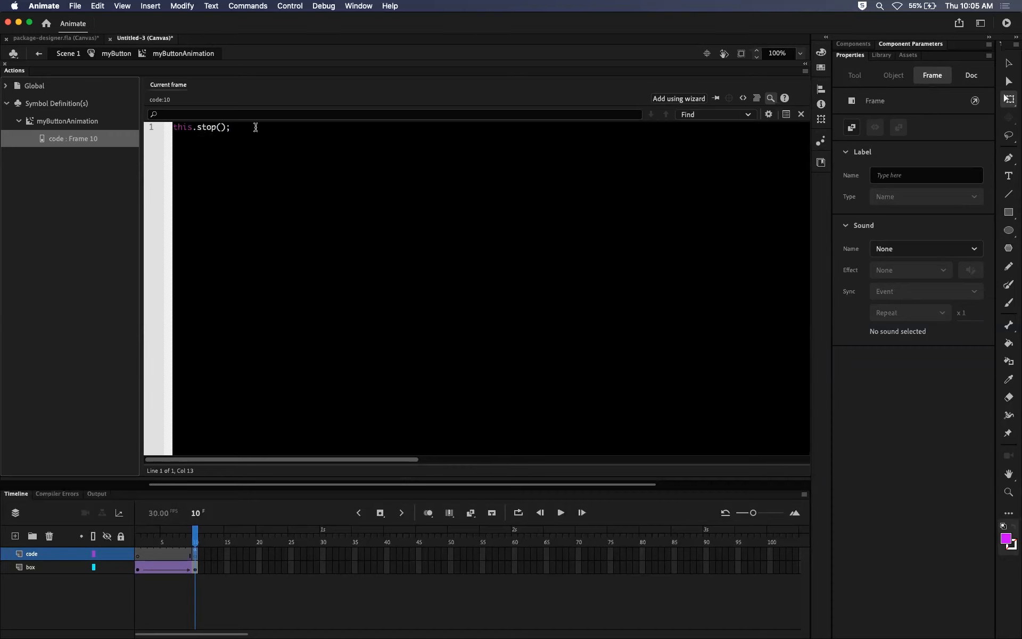
pyautogui.doubleClick(16, 73)
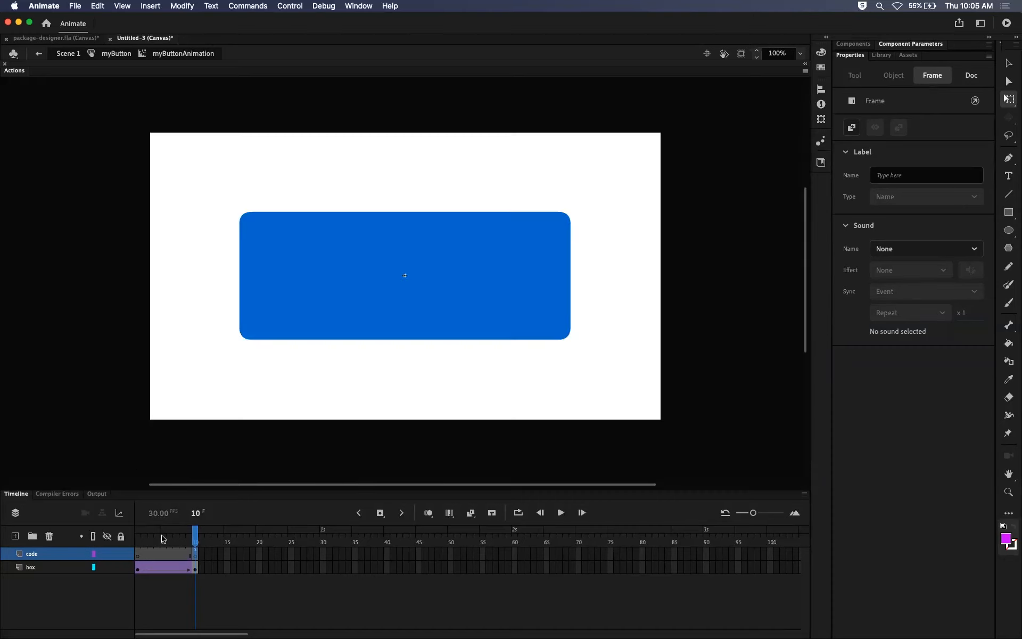
# Step: Scrub myButtonAnimation from frame 1 to 10, test the button's rollover in the browser, and return to the Animate timeline
pyautogui.click(137, 535)
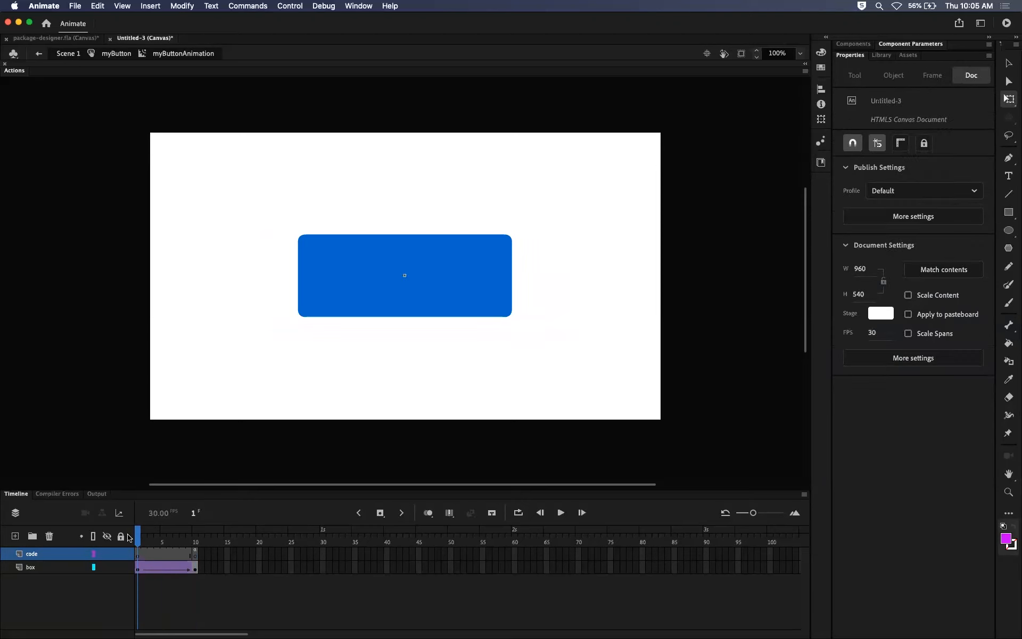
pyautogui.moveTo(142, 539); pyautogui.dragTo(200, 542)
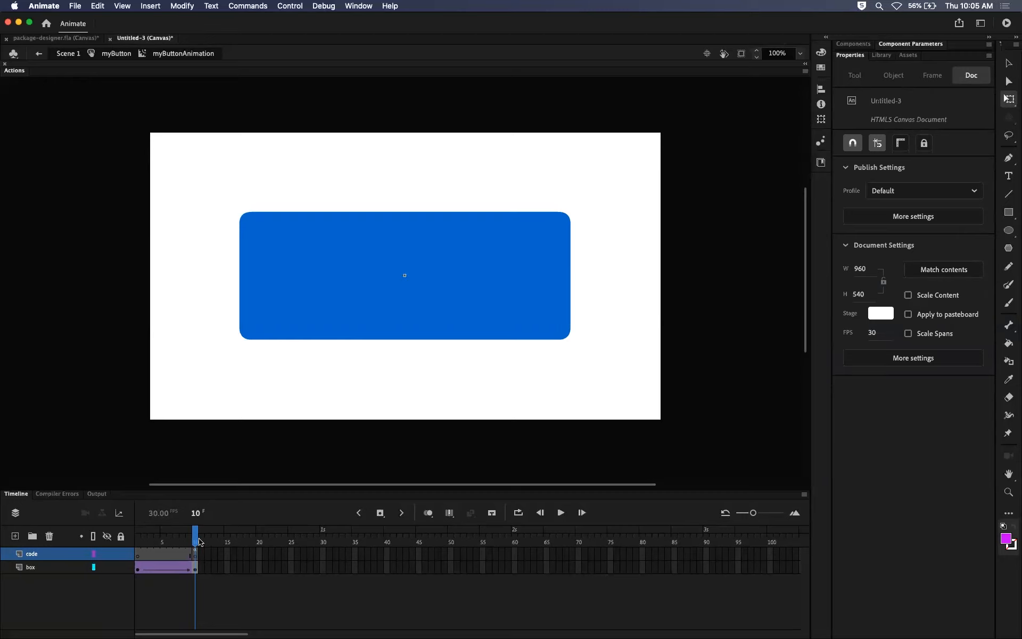
pyautogui.press('Return')
pyautogui.press('super+Return')
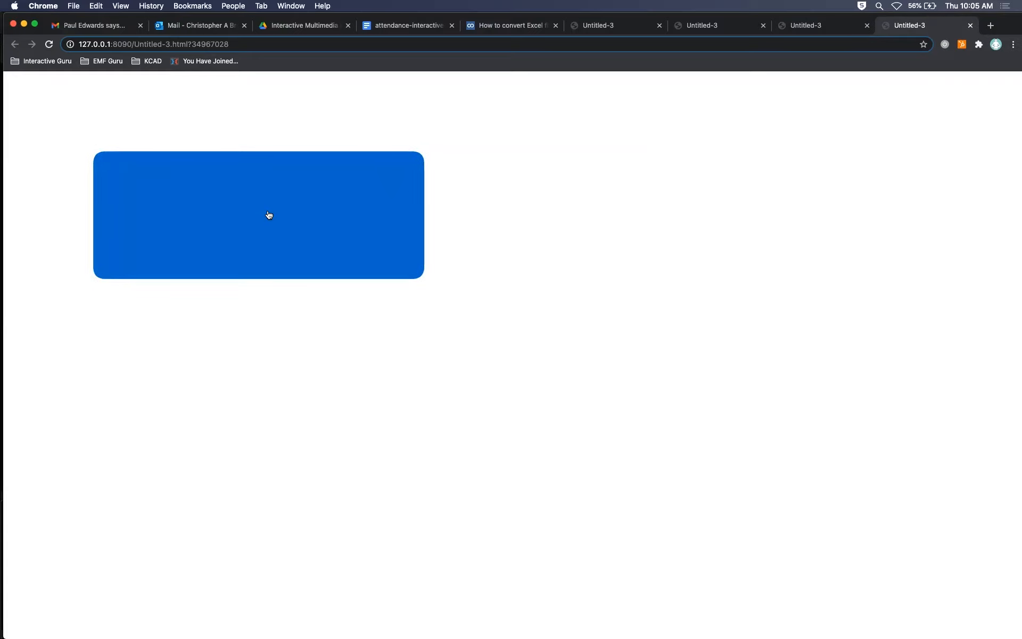
pyautogui.press('super+Tab')
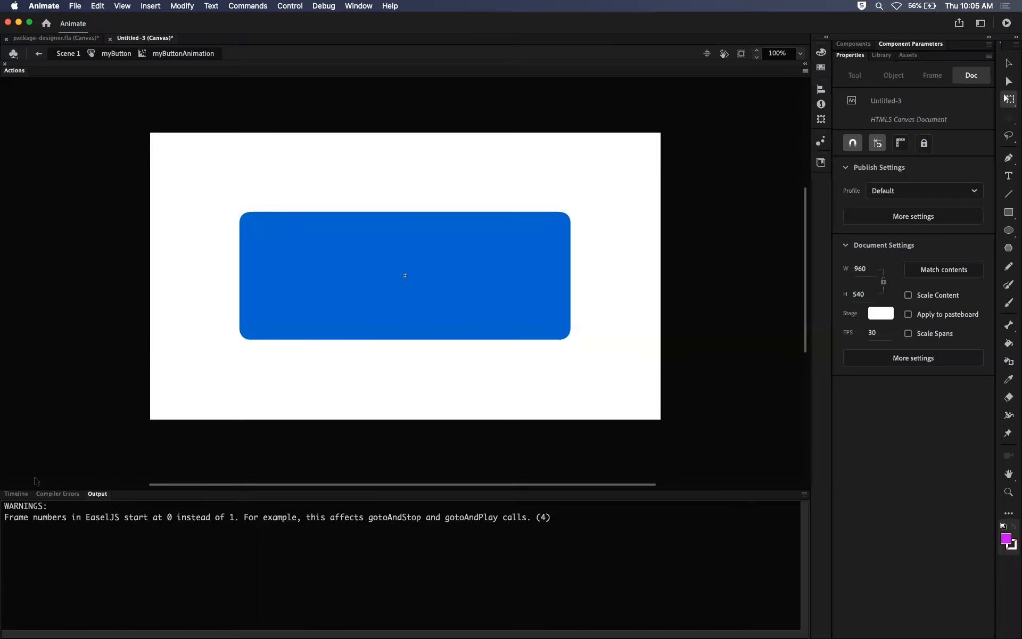
pyautogui.click(16, 493)
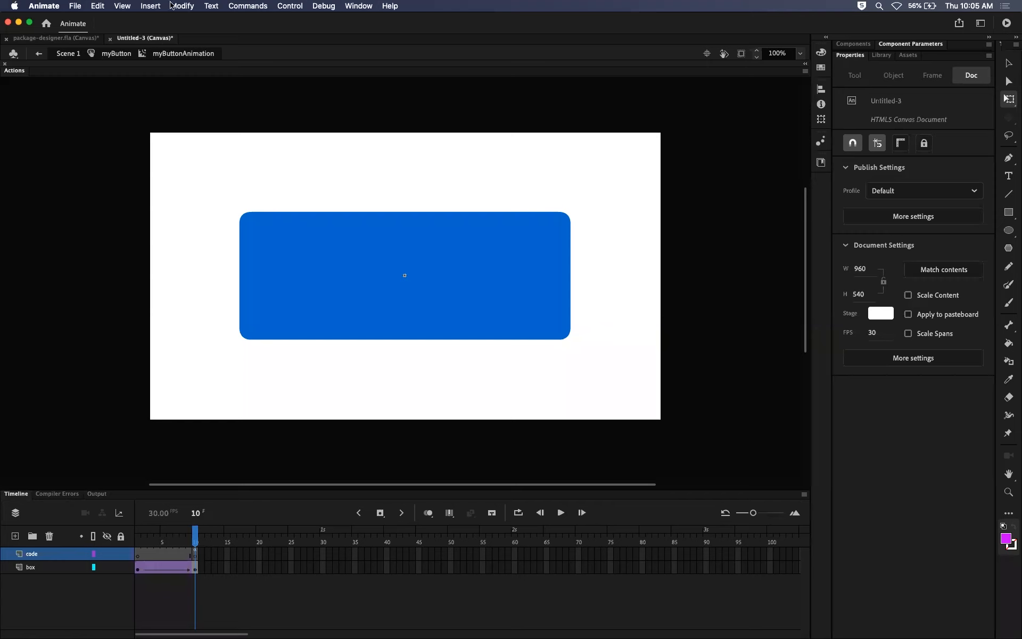
# Step: Return to myButton and compare the contents of its Up, Over and Down frames
pyautogui.click(113, 54)
pyautogui.click(177, 540)
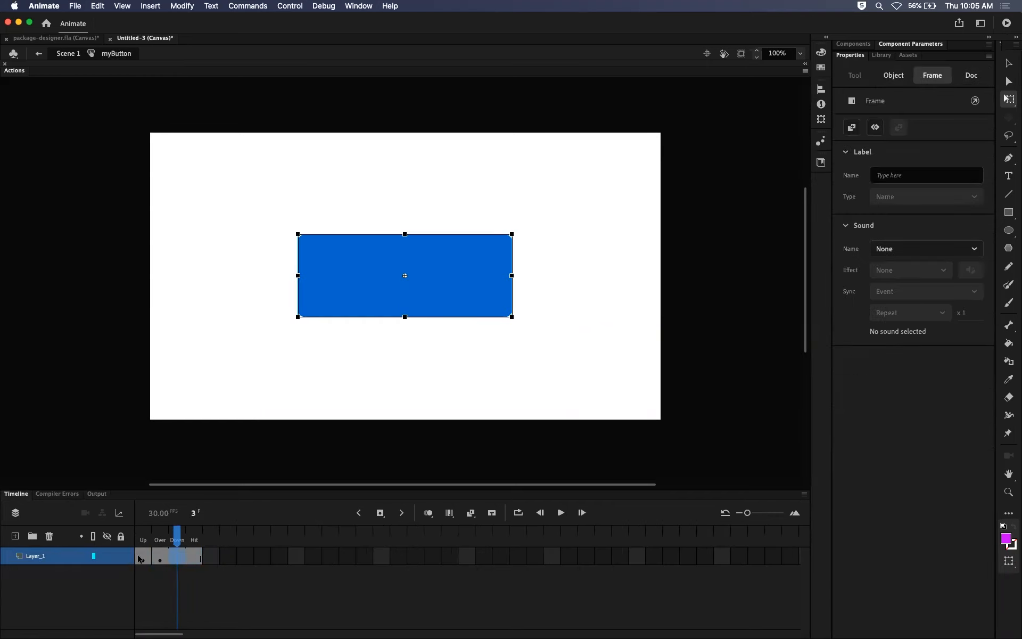
pyautogui.click(140, 556)
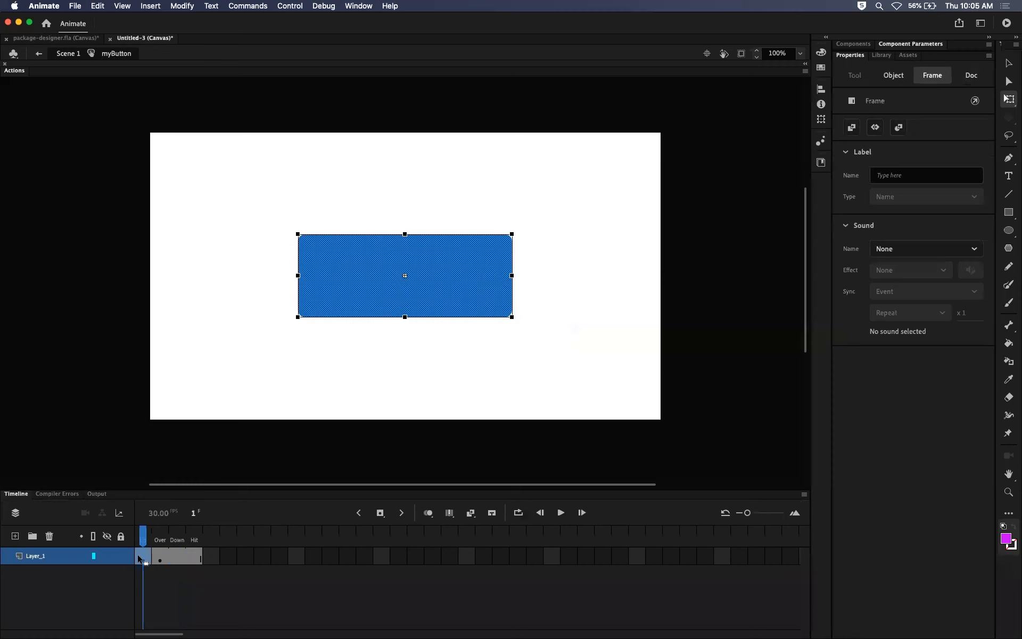
pyautogui.click(158, 556)
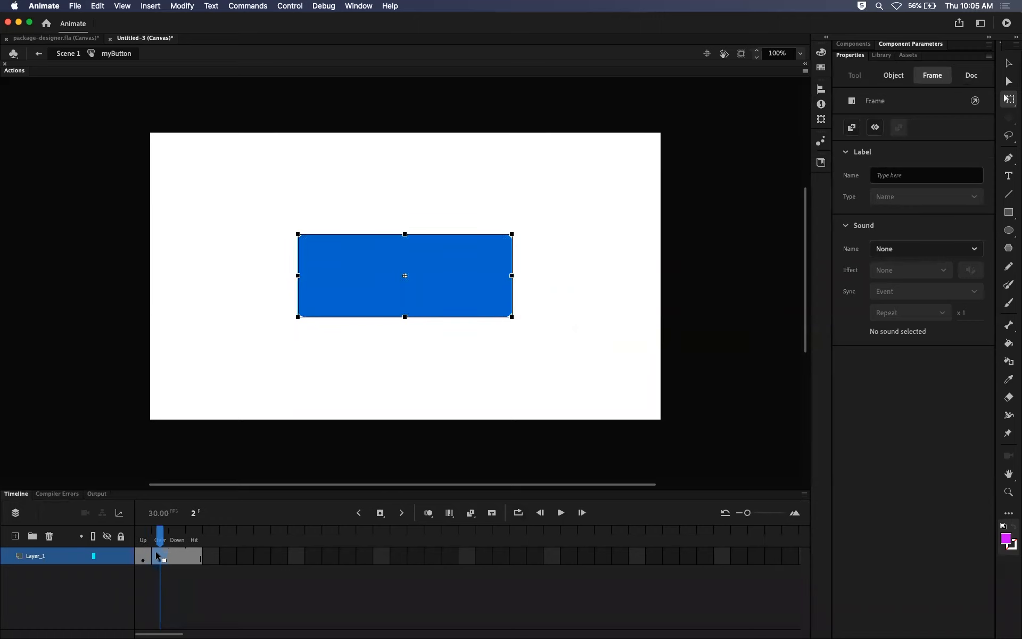
pyautogui.click(177, 557)
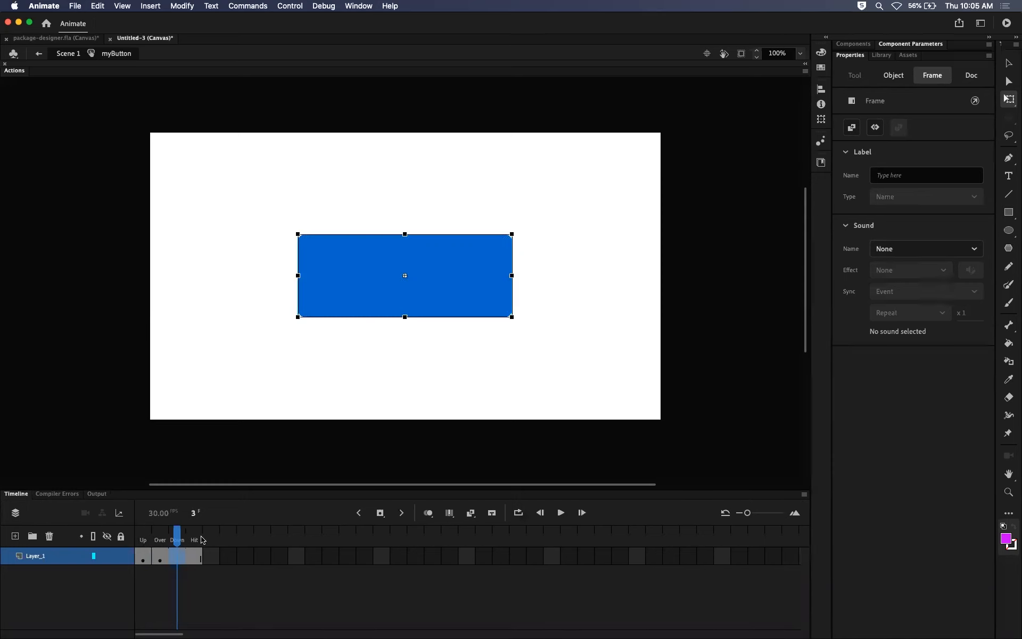
pyautogui.moveTo(177, 540); pyautogui.dragTo(142, 540)
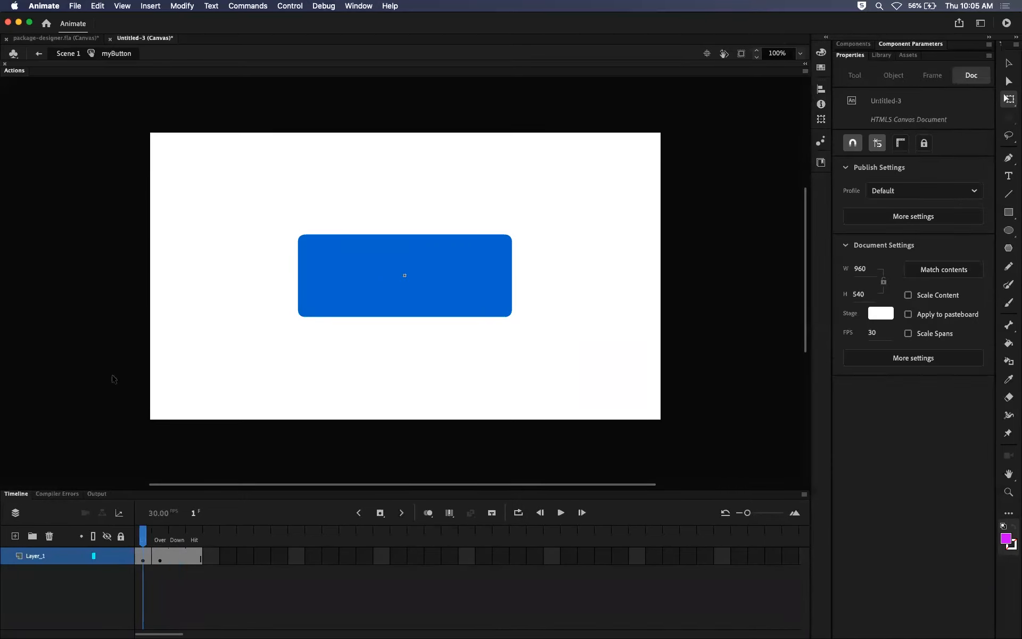
pyautogui.click(148, 556)
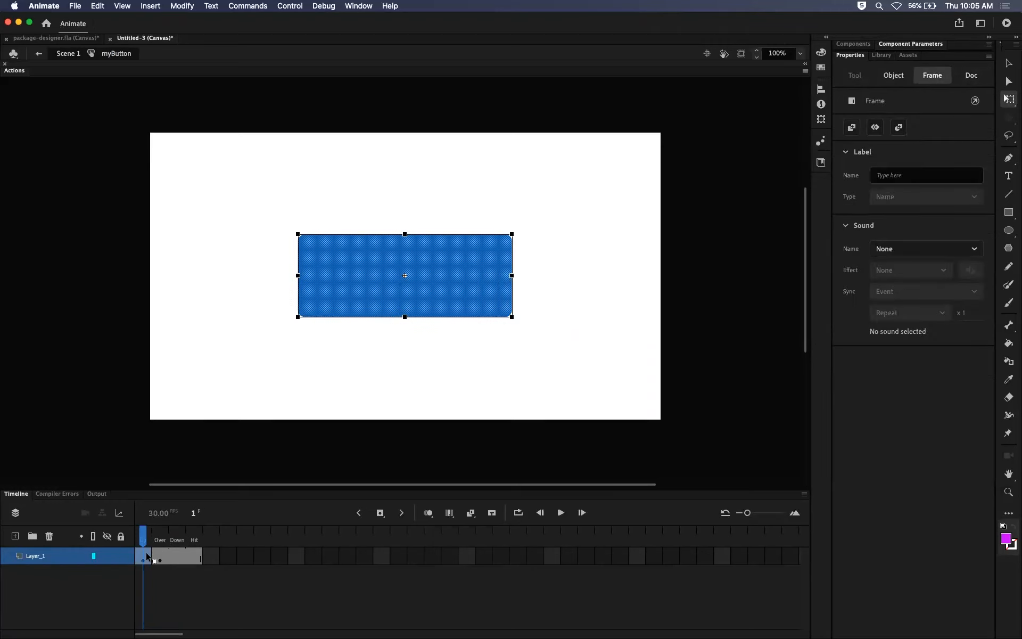
pyautogui.click(160, 556)
pyautogui.click(176, 557)
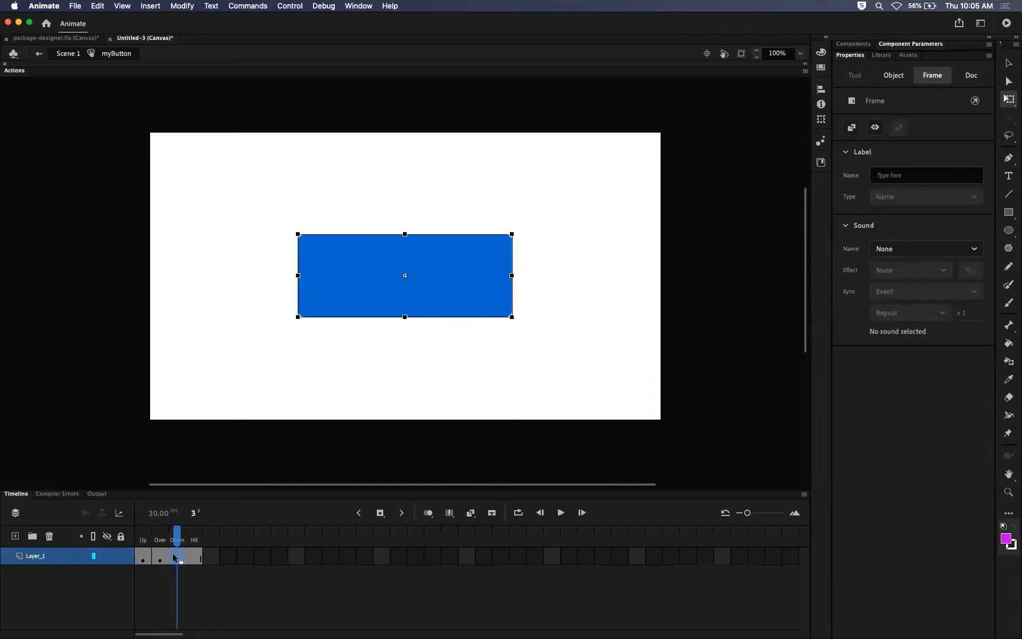
pyautogui.click(148, 557)
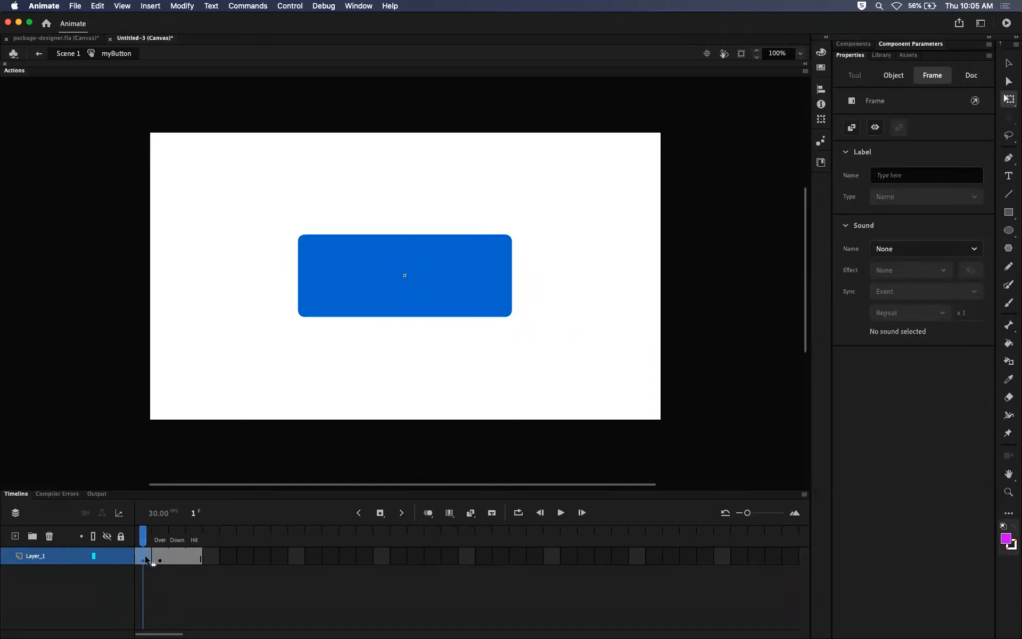
# Step: Open myButtonAnimation, scrub it back to frame 1, and return to myButton to check its Up, Over and Down states
pyautogui.doubleClick(390, 264)
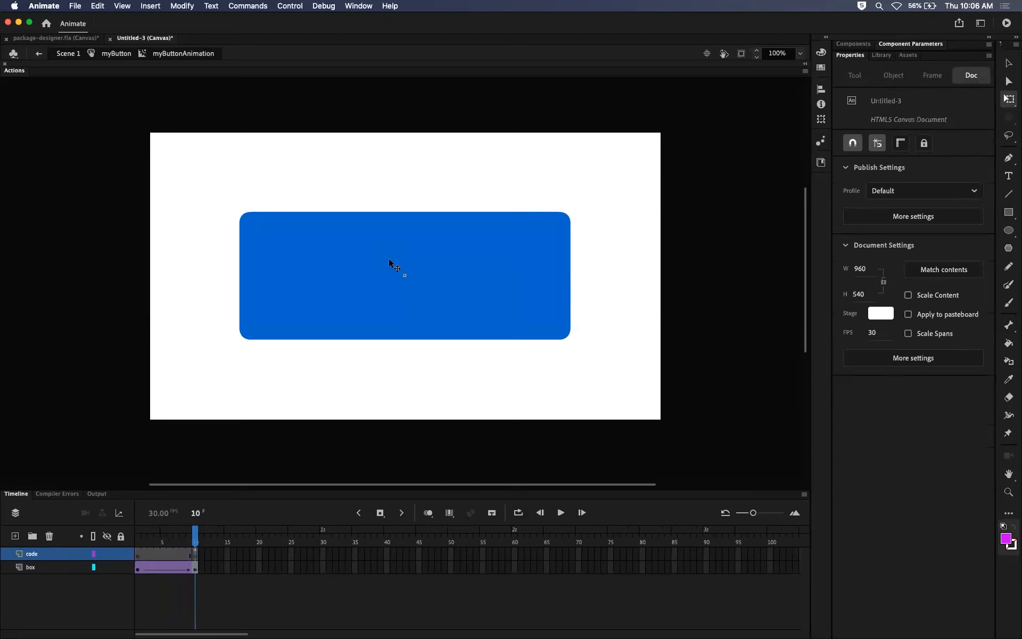
pyautogui.moveTo(186, 542); pyautogui.dragTo(129, 529)
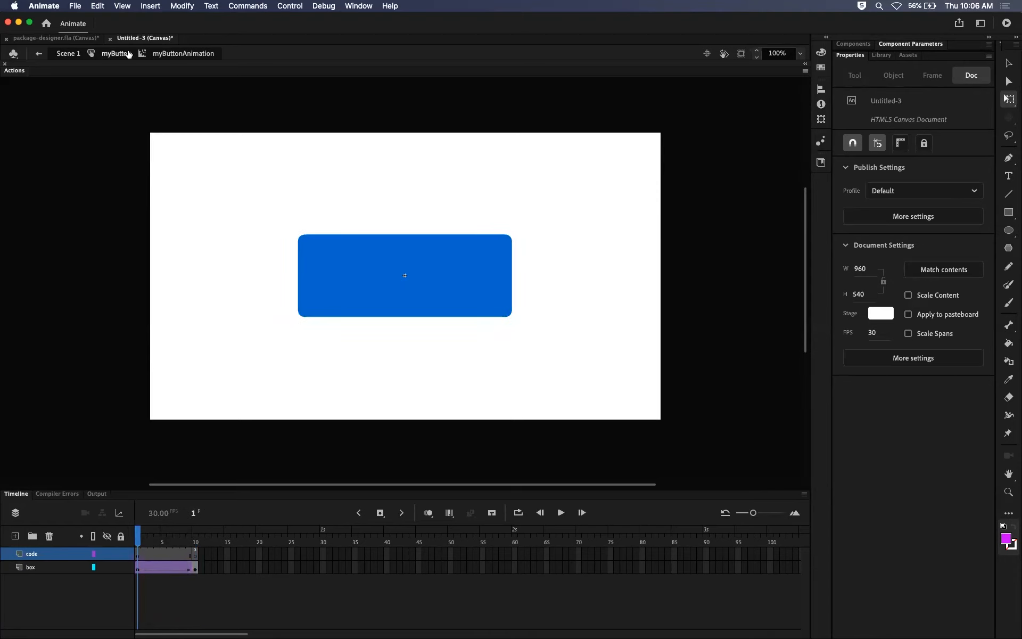
pyautogui.click(116, 54)
pyautogui.click(143, 541)
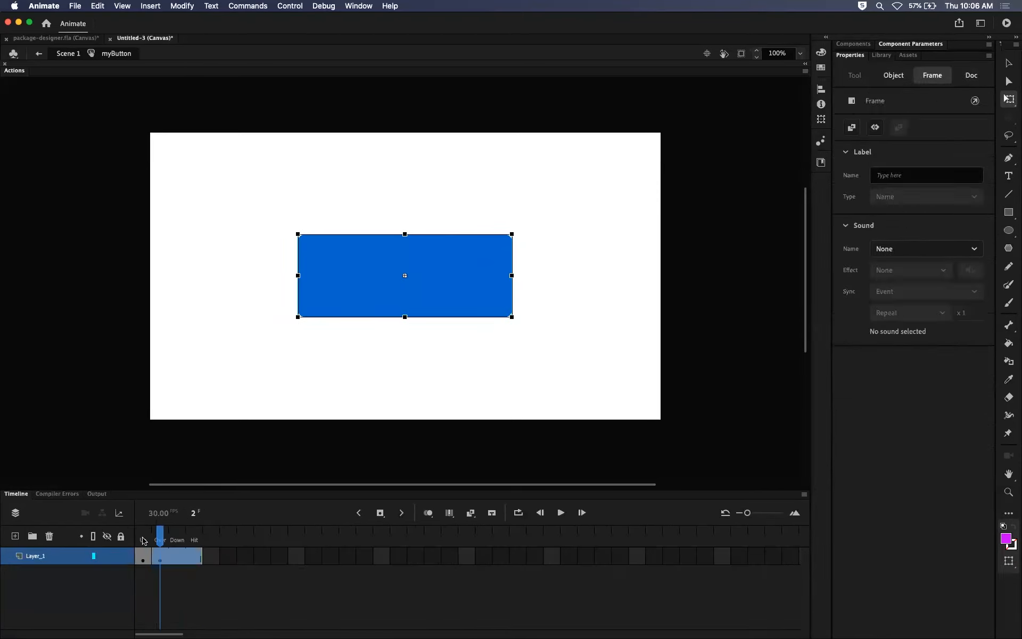
pyautogui.click(161, 541)
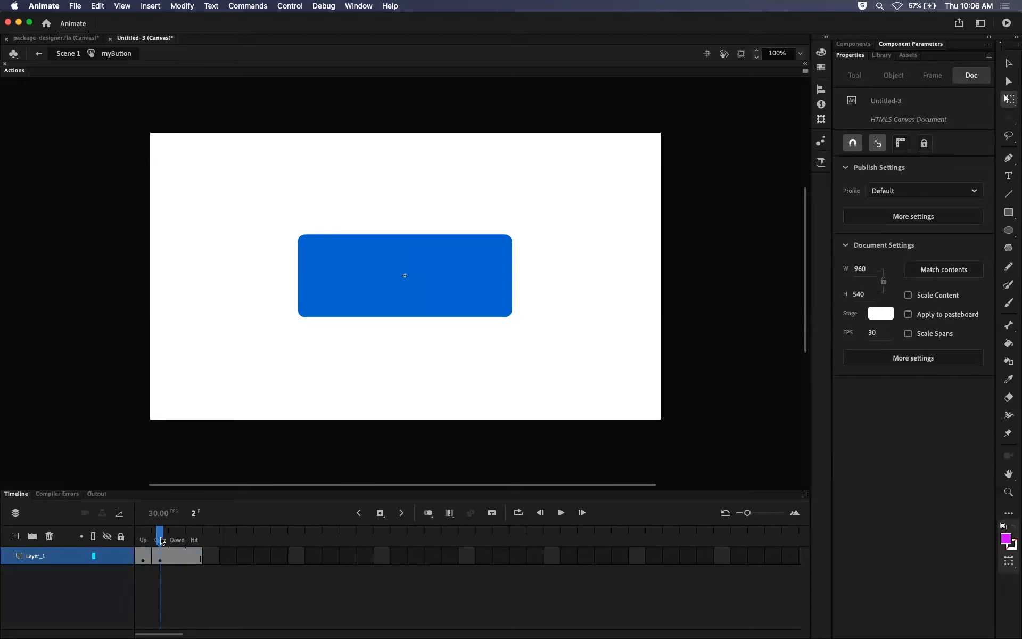
pyautogui.click(176, 541)
# Step: Return to Scene 1 and move the myButton instance up the stage to about X 480, Y 161
pyautogui.doubleClick(297, 180)
pyautogui.click(297, 179)
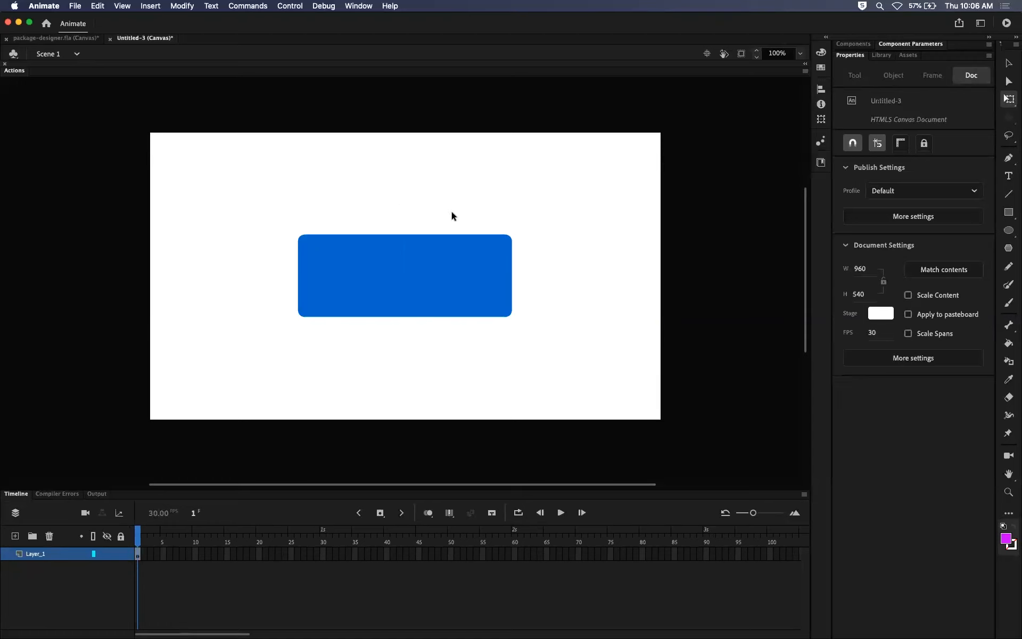
pyautogui.click(364, 274)
pyautogui.moveTo(387, 266); pyautogui.dragTo(391, 208)
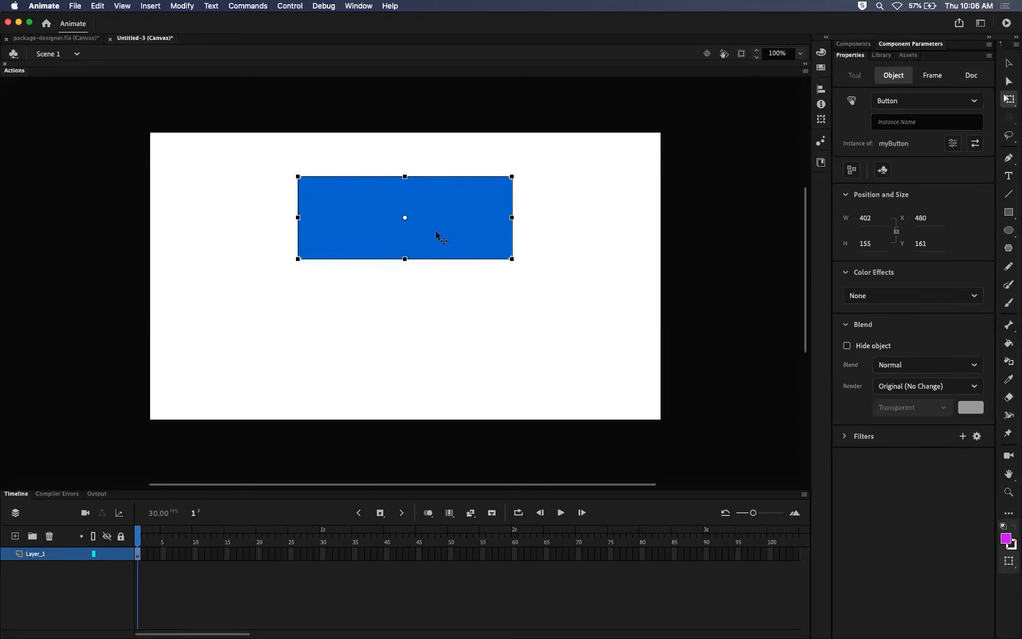
pyautogui.click(475, 298)
# Step: Draw a magenta rounded rectangle about 176 by 74 px below the button and delete it
pyautogui.click(1008, 212)
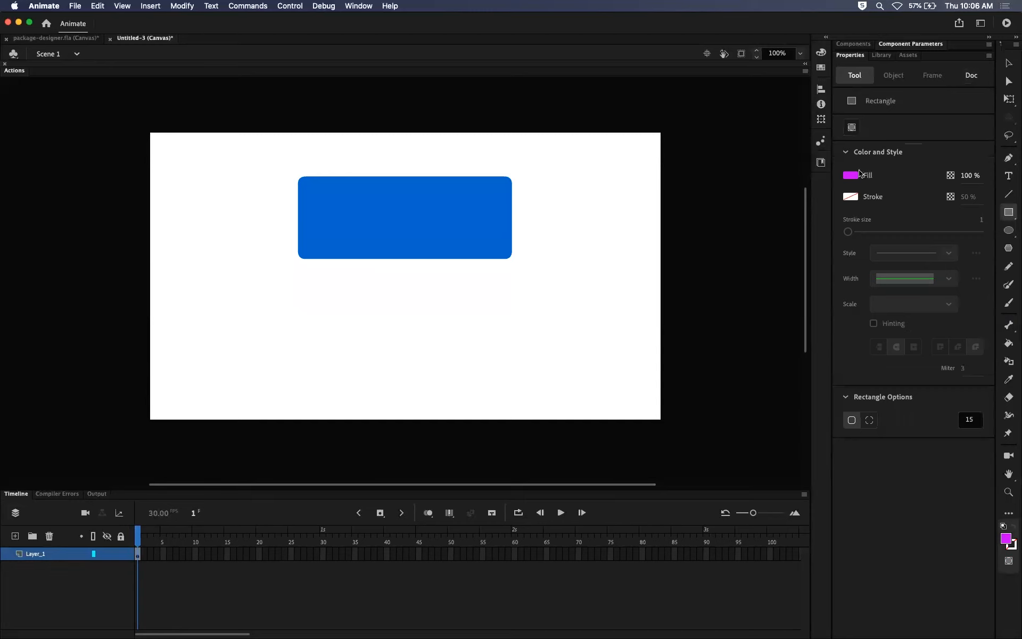
pyautogui.moveTo(418, 303); pyautogui.dragTo(511, 342)
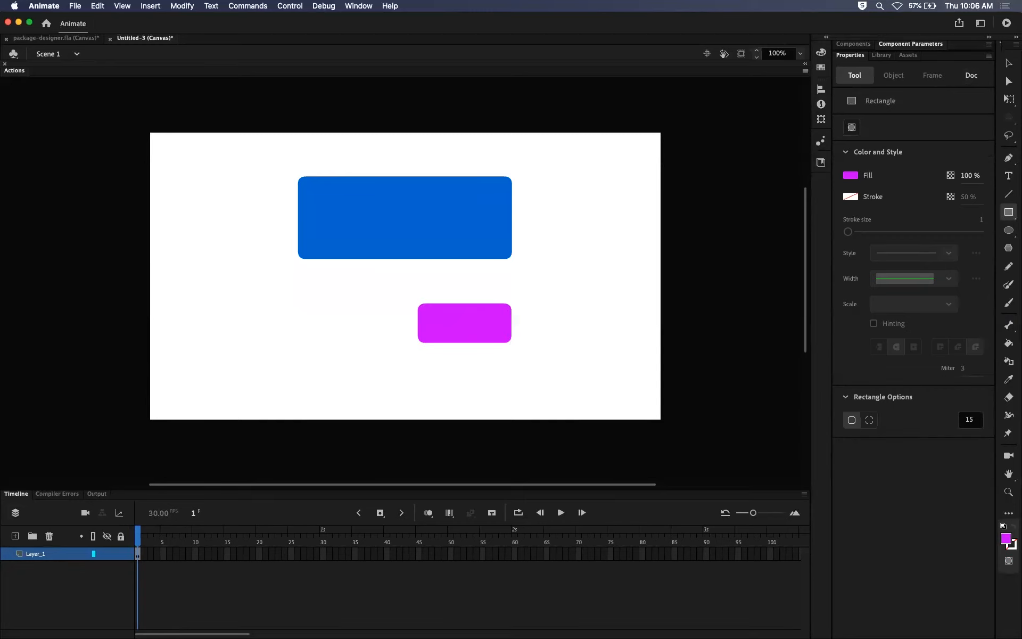
pyautogui.click(1009, 62)
pyautogui.click(481, 321)
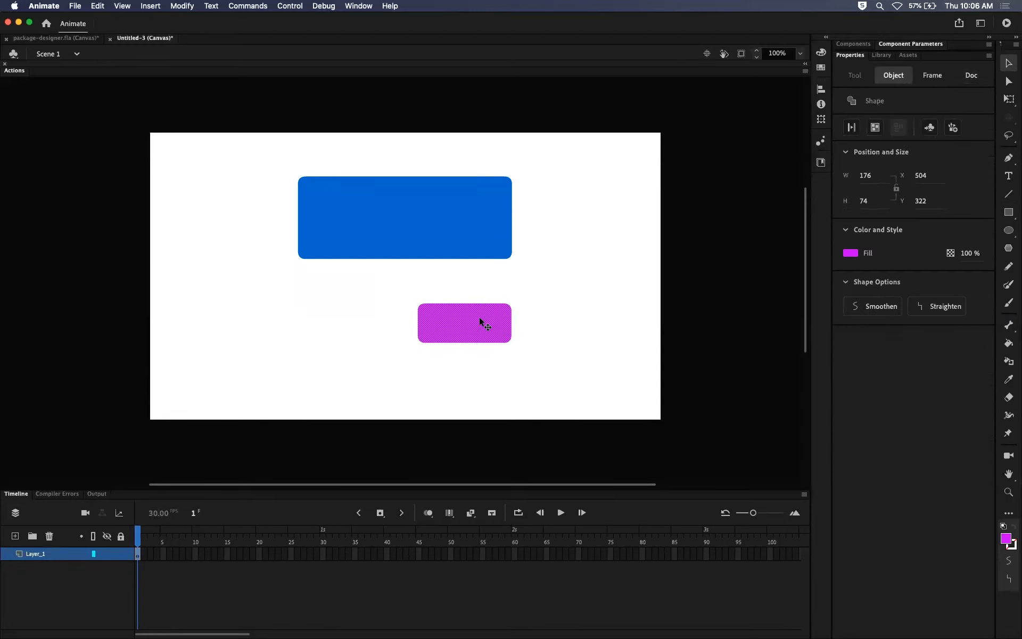
pyautogui.press('Delete')
# Step: Inspect the nesting from myButton through myButtonAnimation down to the myButtonGraphic shape, and return to Scene 1
pyautogui.doubleClick(425, 244)
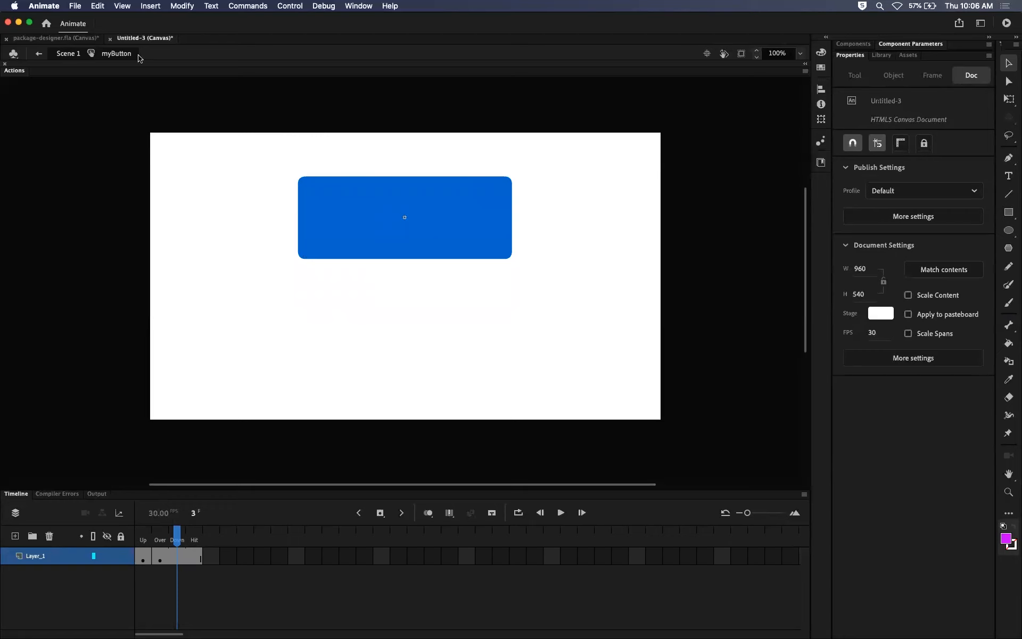
pyautogui.doubleClick(352, 232)
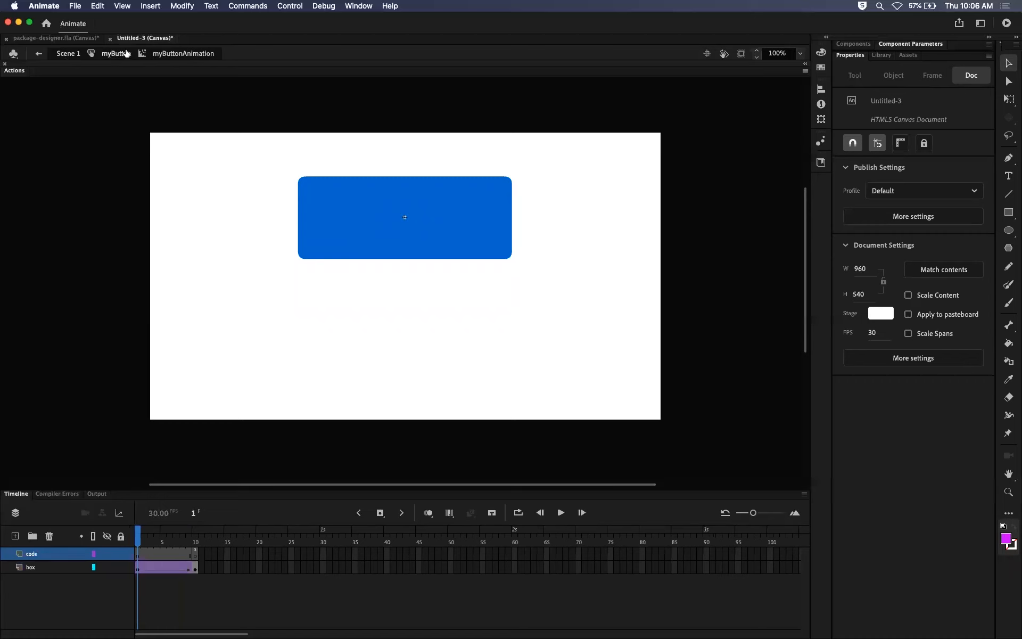
pyautogui.click(325, 211)
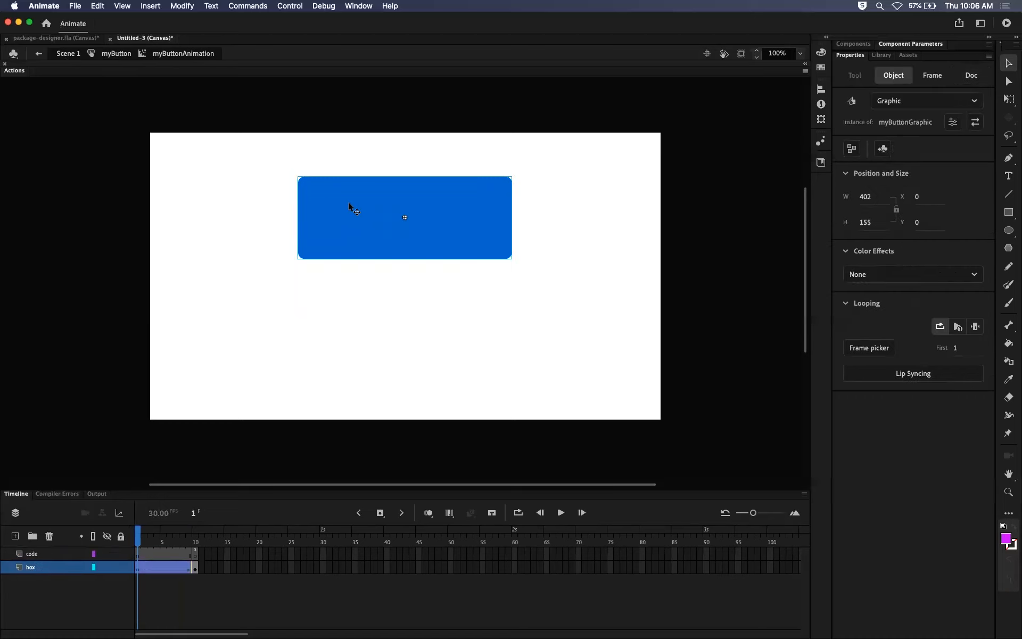
pyautogui.doubleClick(348, 204)
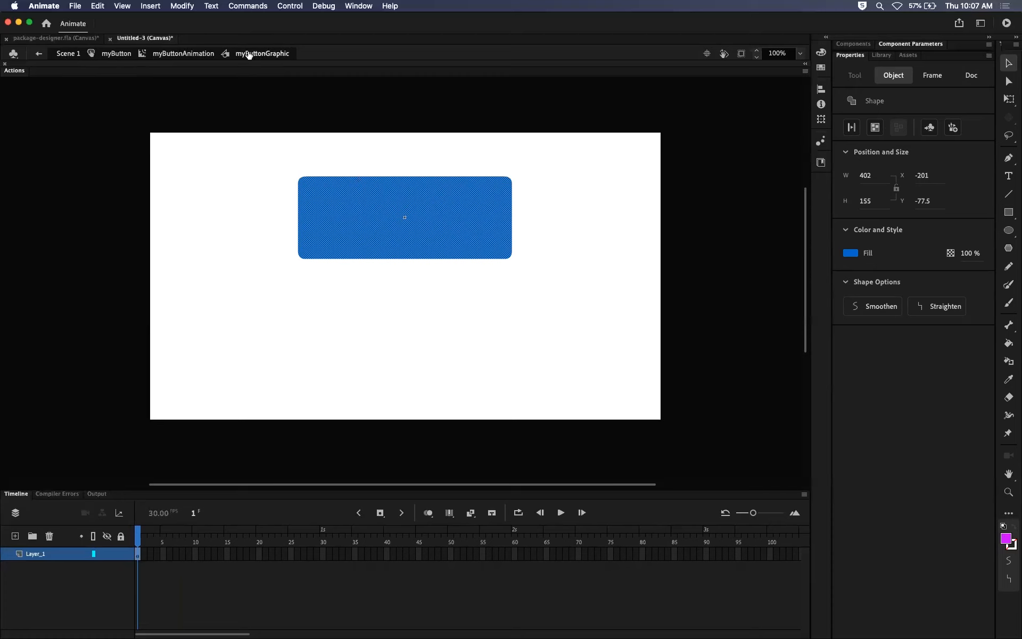
pyautogui.click(444, 201)
pyautogui.click(68, 53)
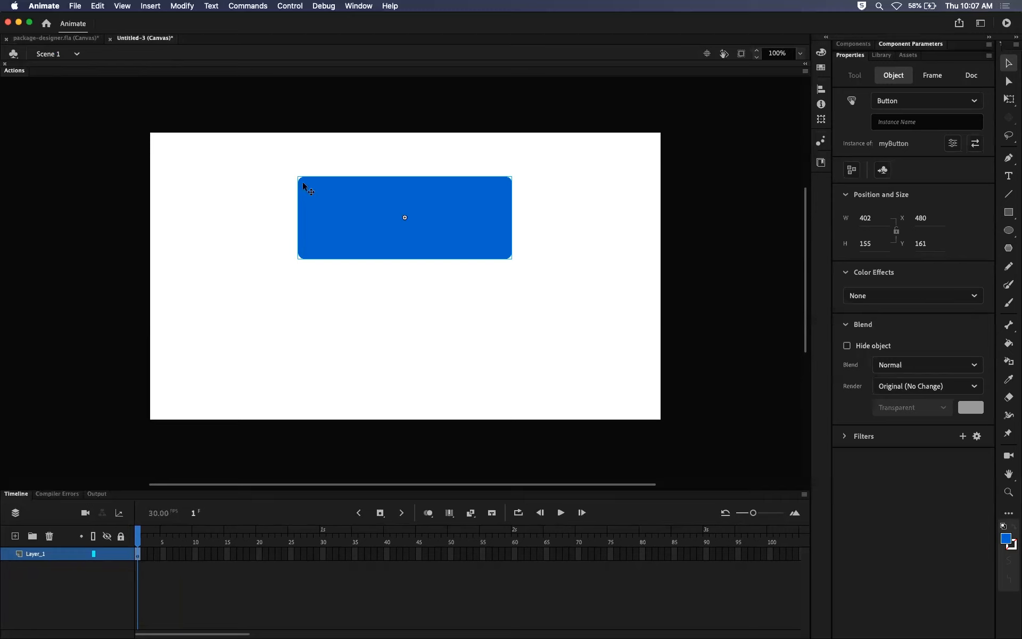
# Step: Reopen myButtonAnimation through myButton, scrub its tween forward to frame 8, and go back to myButton
pyautogui.doubleClick(365, 234)
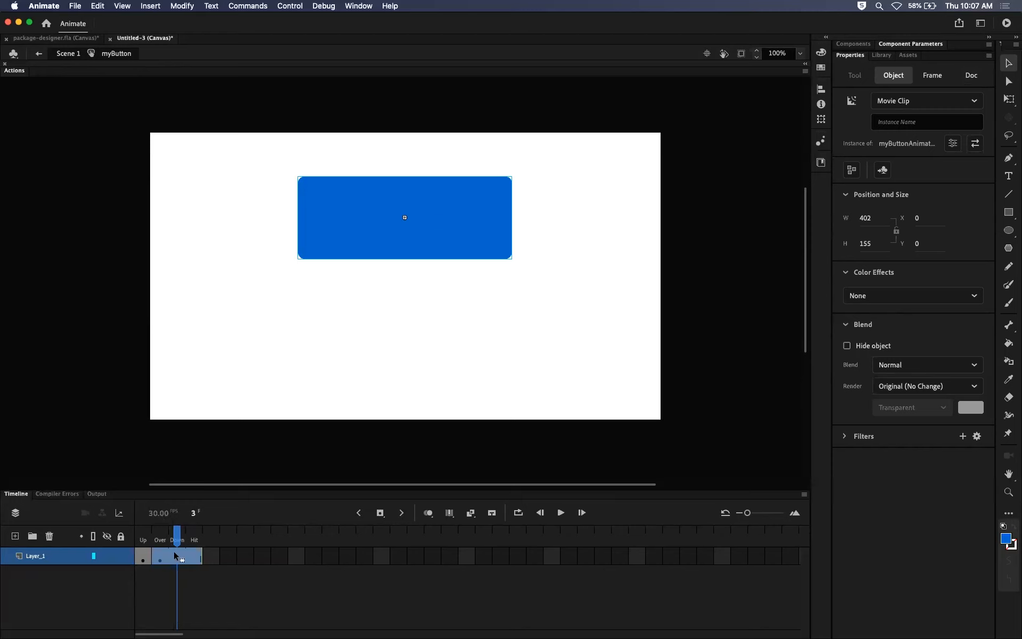
pyautogui.doubleClick(359, 235)
pyautogui.moveTo(144, 538); pyautogui.dragTo(183, 529)
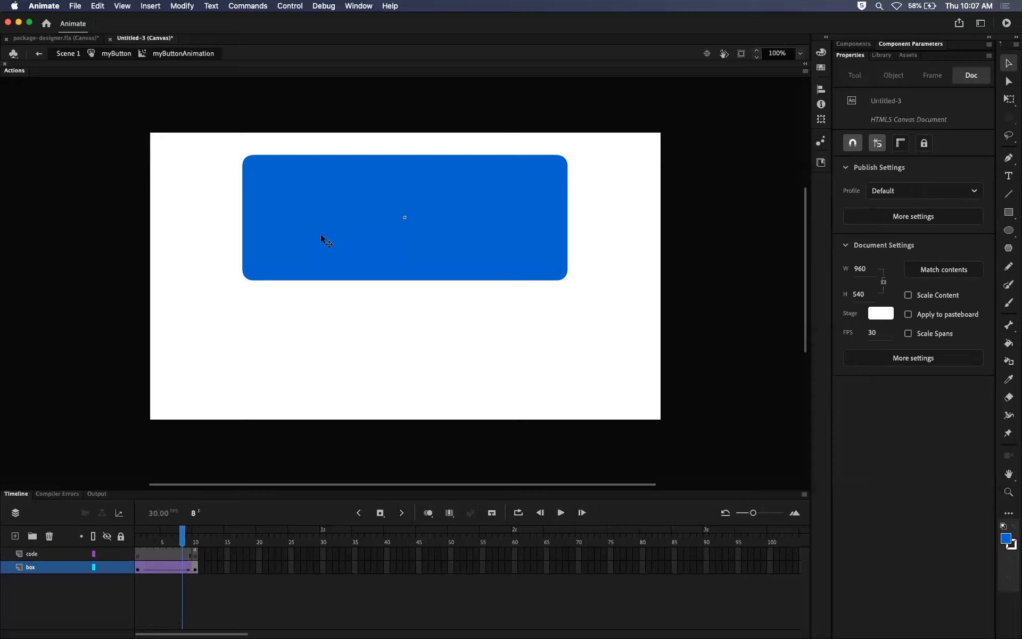
pyautogui.click(116, 53)
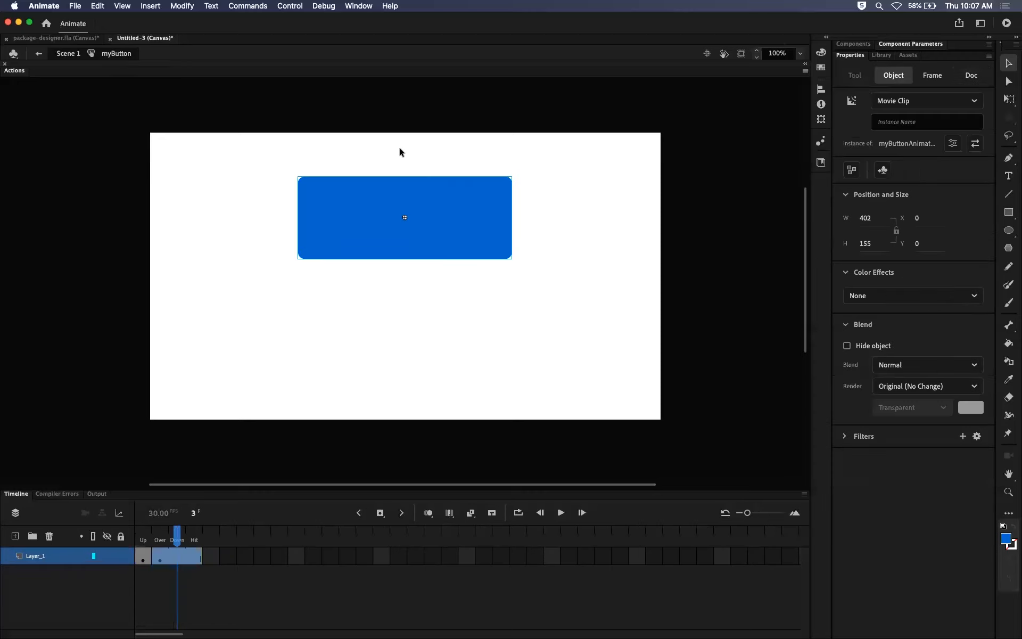
# Step: Return to Scene 1 and draw a teal circle about 132 px in diameter below the blue button
pyautogui.click(68, 53)
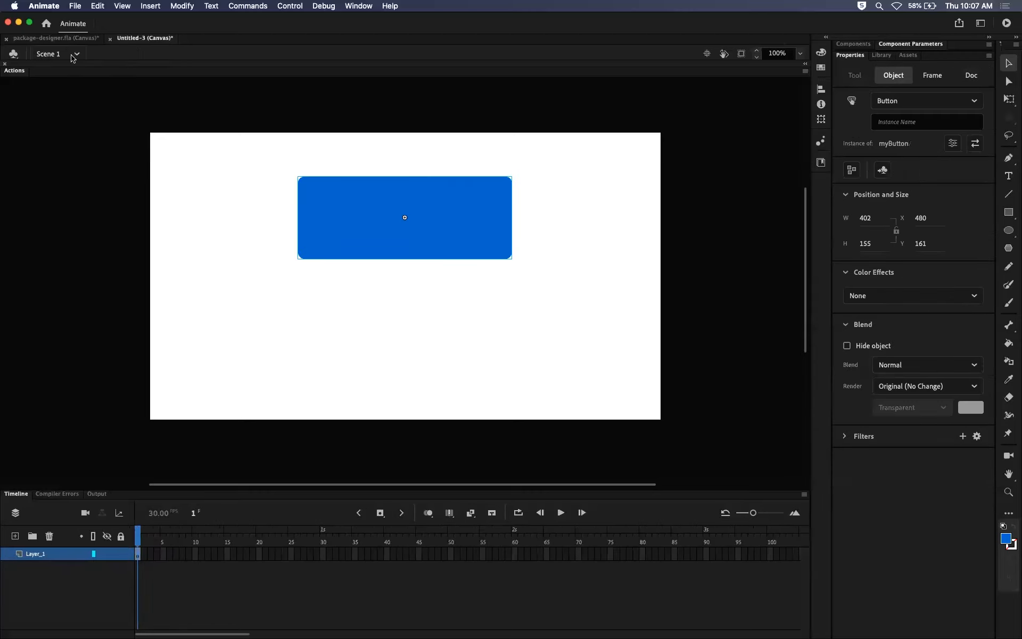
pyautogui.click(287, 181)
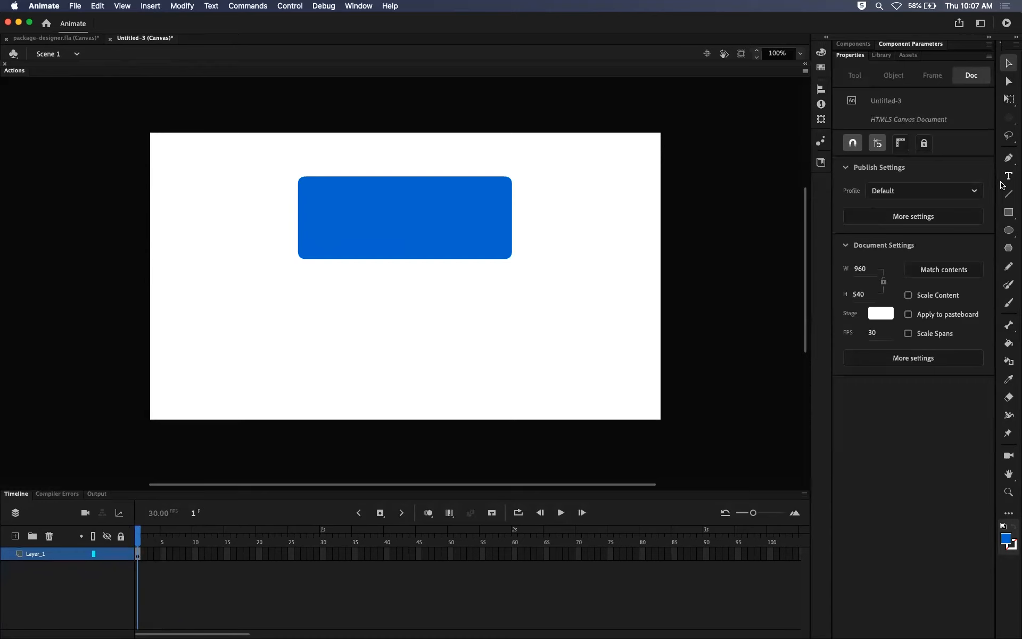
pyautogui.click(1009, 230)
pyautogui.click(854, 181)
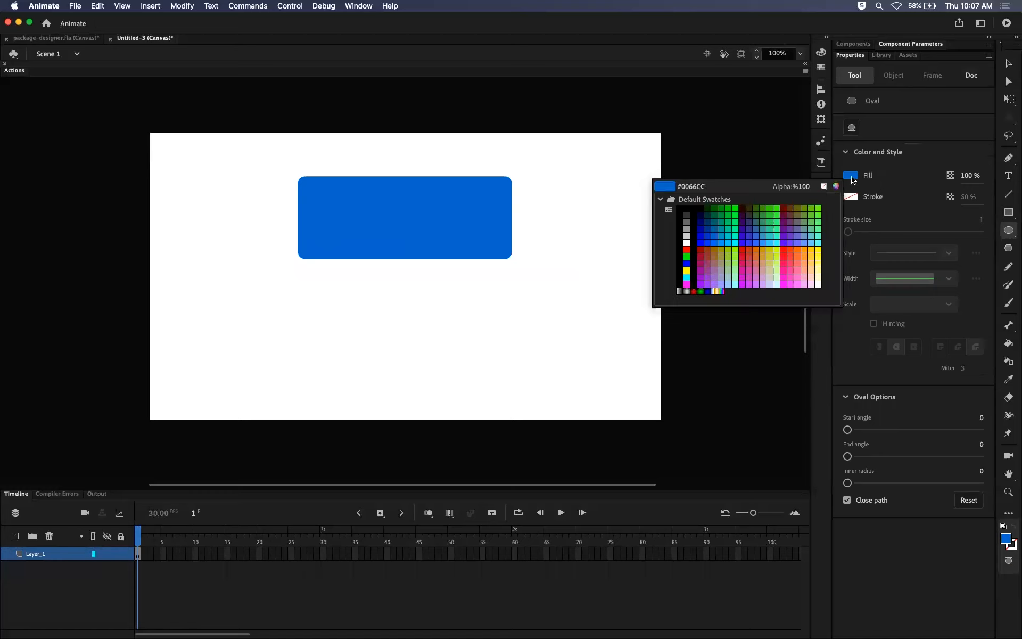
pyautogui.click(764, 228)
pyautogui.moveTo(378, 317); pyautogui.dragTo(448, 387)
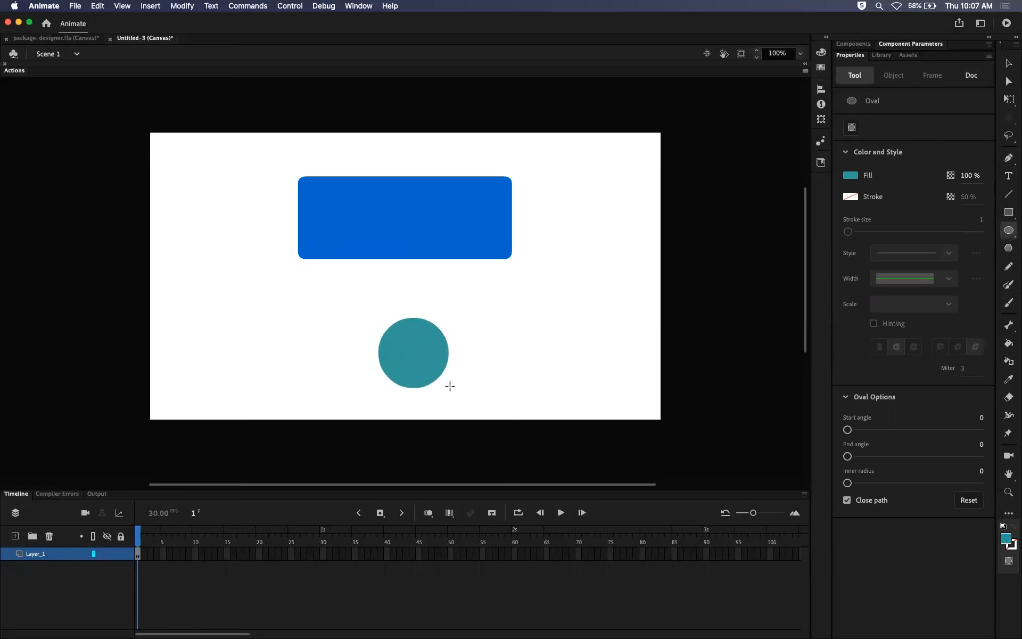
pyautogui.click(1008, 64)
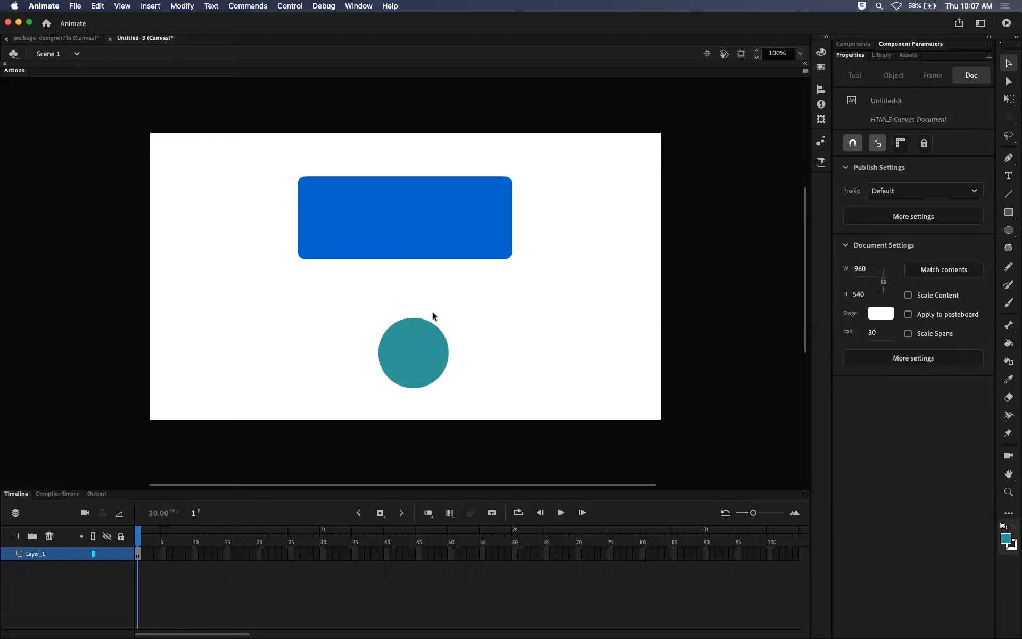
# Step: Convert the teal circle shape to a Graphic symbol named greenCircle
pyautogui.click(427, 333)
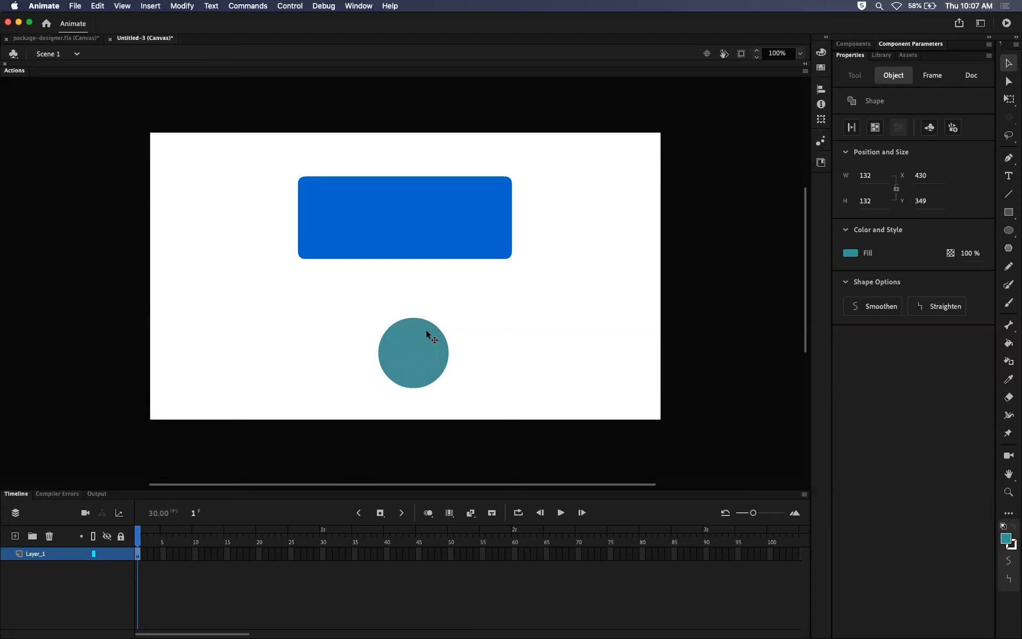
pyautogui.click(487, 265)
pyautogui.click(439, 350)
pyautogui.press('F8')
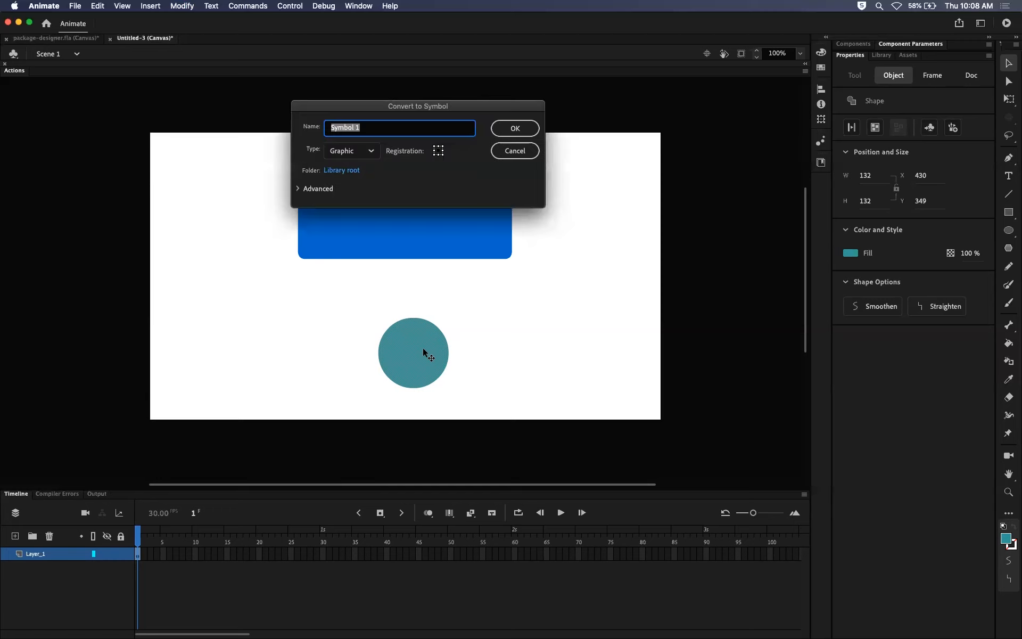
pyautogui.write('ball')
pyautogui.press('BackSpace')
pyautogui.press('BackSpace')
pyautogui.press('BackSpace')
pyautogui.press('BackSpace')
pyautogui.write('my')
pyautogui.press('BackSpace')
pyautogui.press('BackSpace')
pyautogui.write('gam')
pyautogui.press('BackSpace')
pyautogui.write('reenCircle')
pyautogui.click(515, 128)
# Step: Wrap the greenCircle instance in a Movie Clip symbol named greenCircleMc
pyautogui.click(431, 315)
pyautogui.click(420, 338)
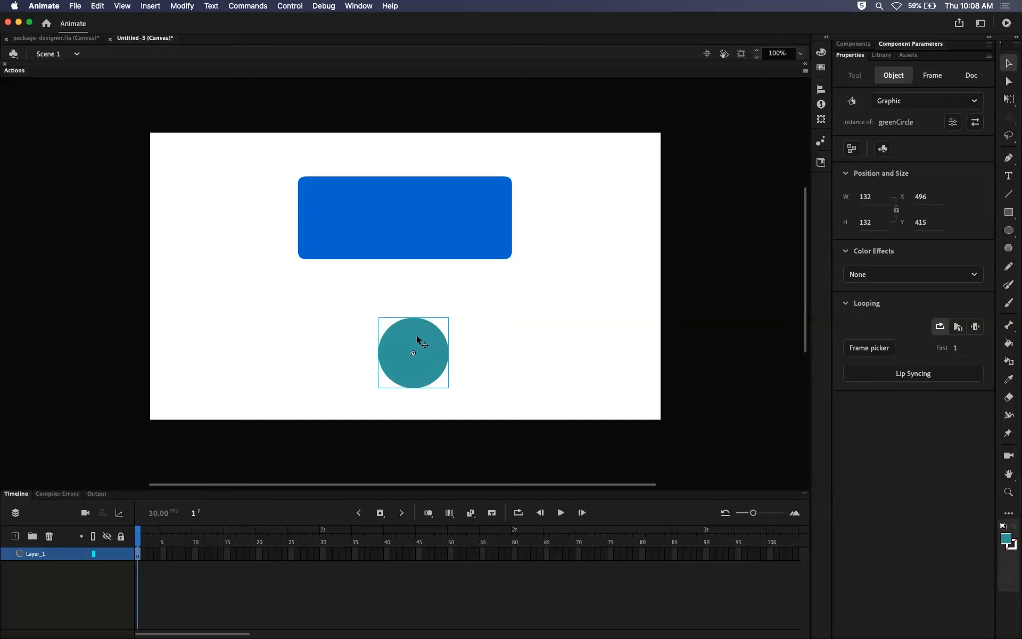
pyautogui.press('F8')
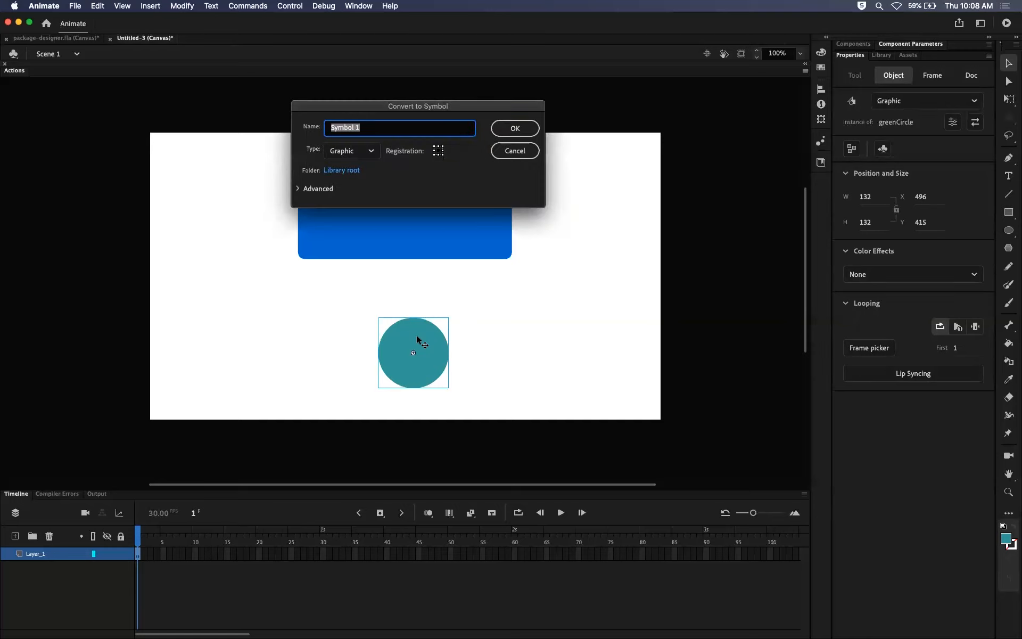
pyautogui.click(368, 150)
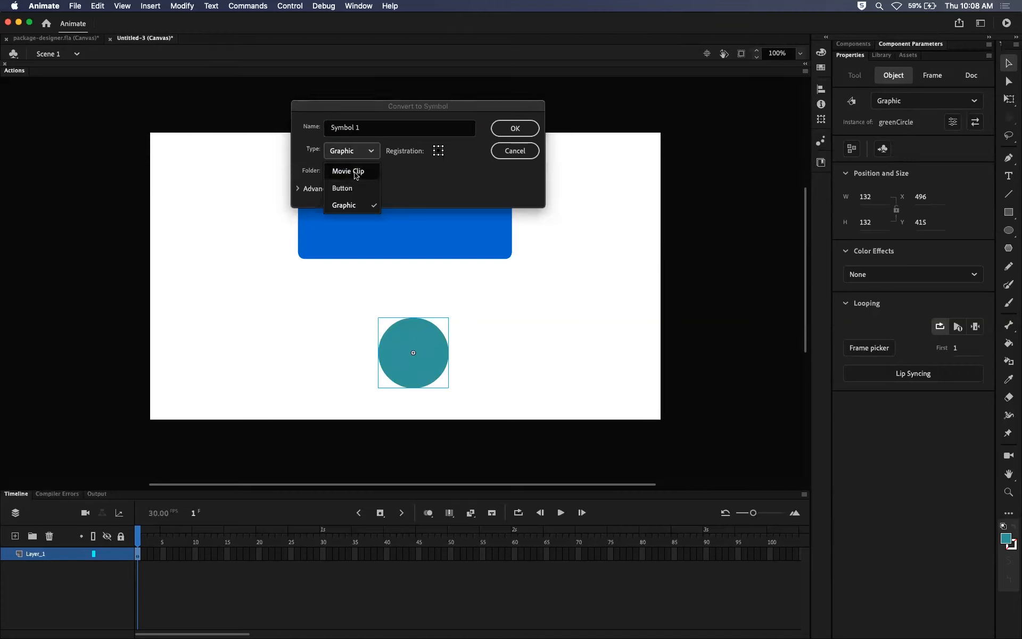
pyautogui.click(356, 172)
pyautogui.write('gre')
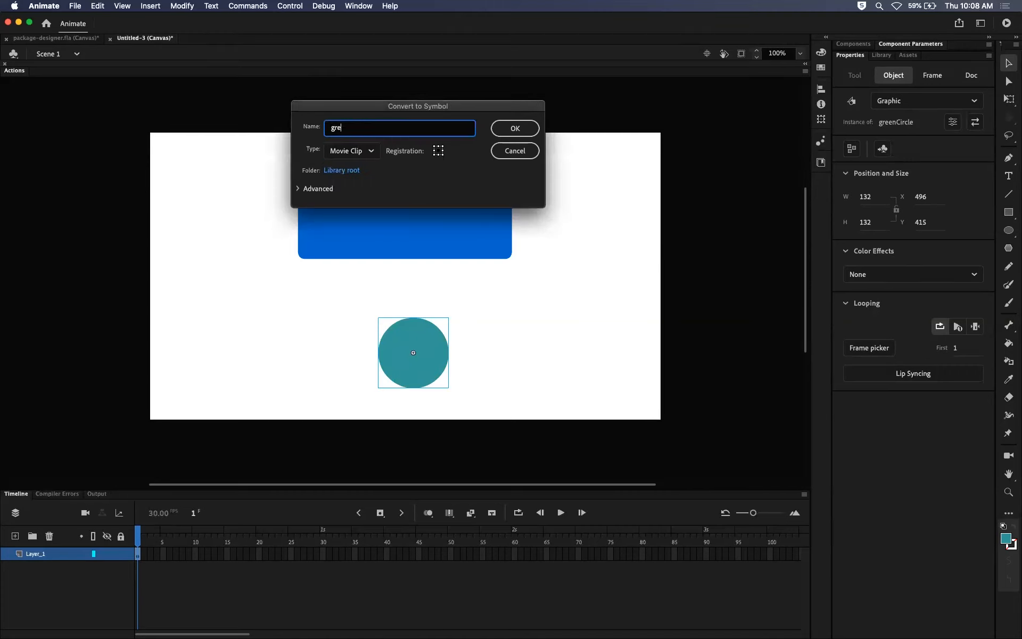
pyautogui.write('enCircleMc')
pyautogui.press('Return')
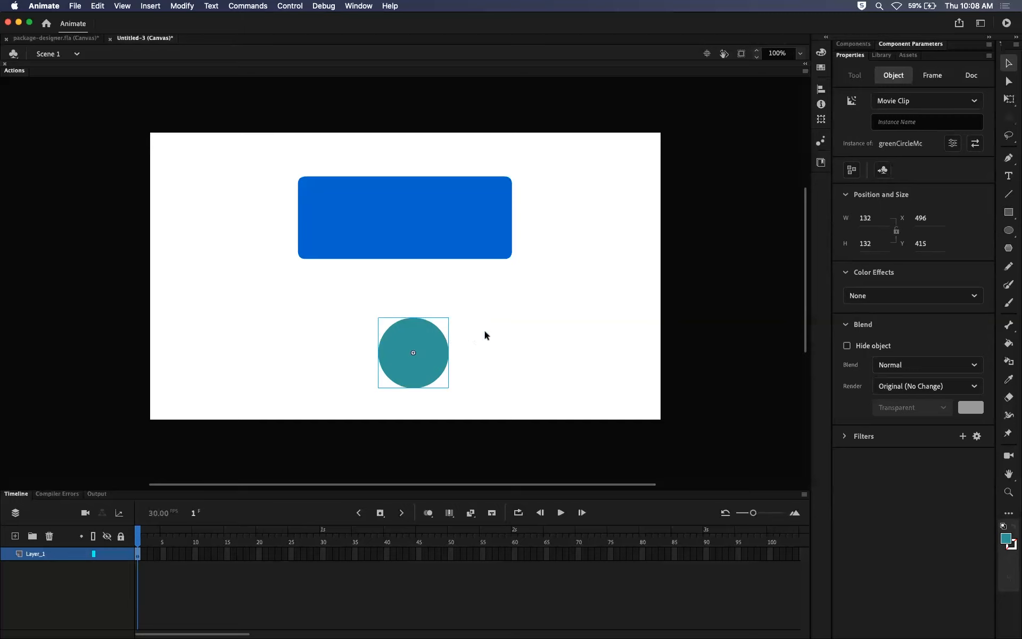
# Step: Wrap the greenCircleMc instance in a Button symbol named greenCircleBtn
pyautogui.press('F8')
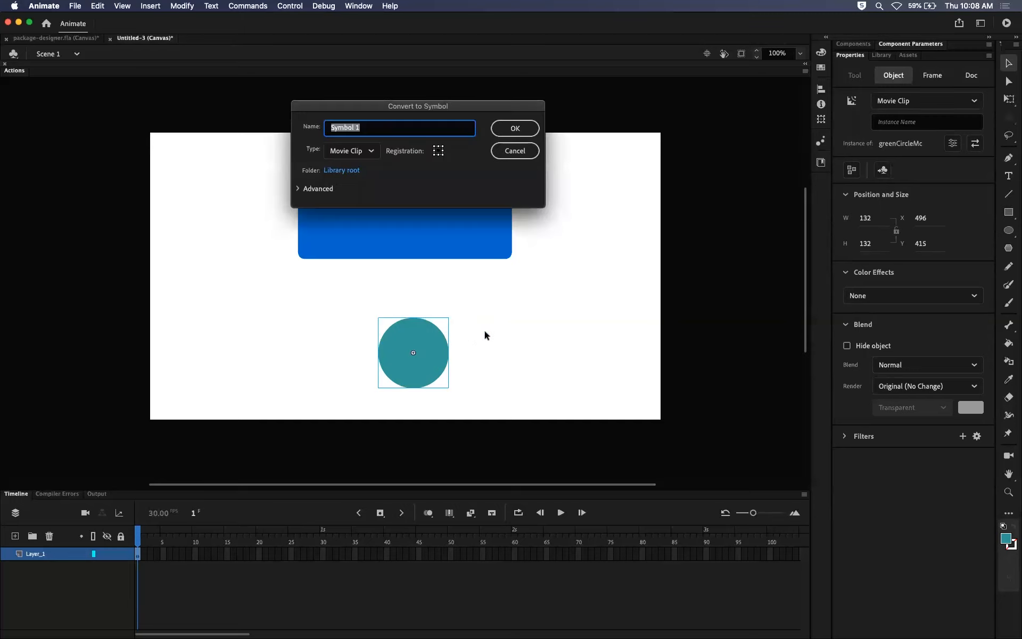
pyautogui.click(373, 151)
pyautogui.click(343, 188)
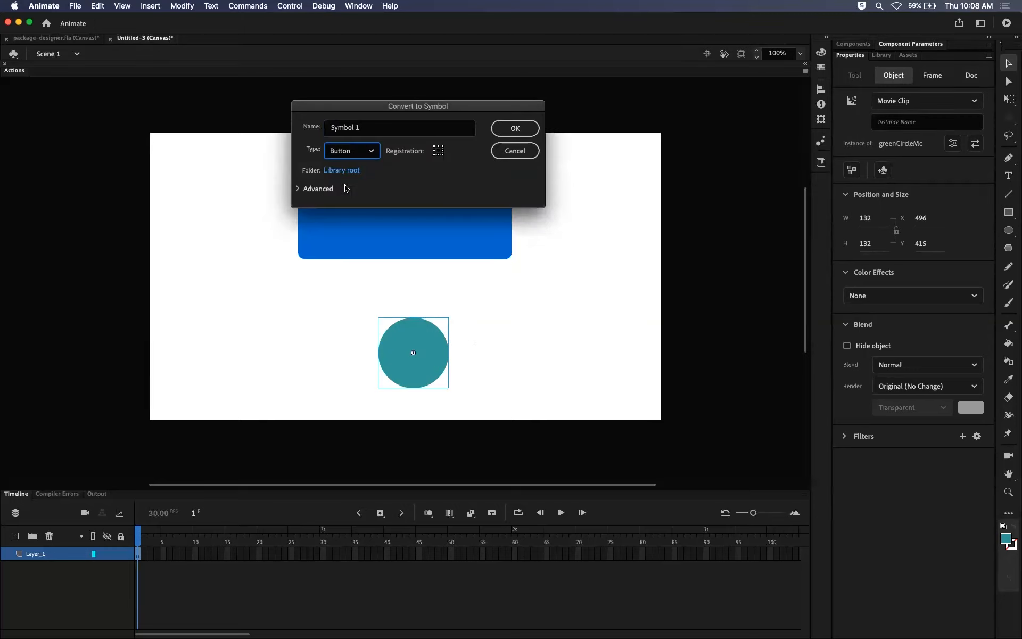
pyautogui.click(375, 131)
pyautogui.write('gre')
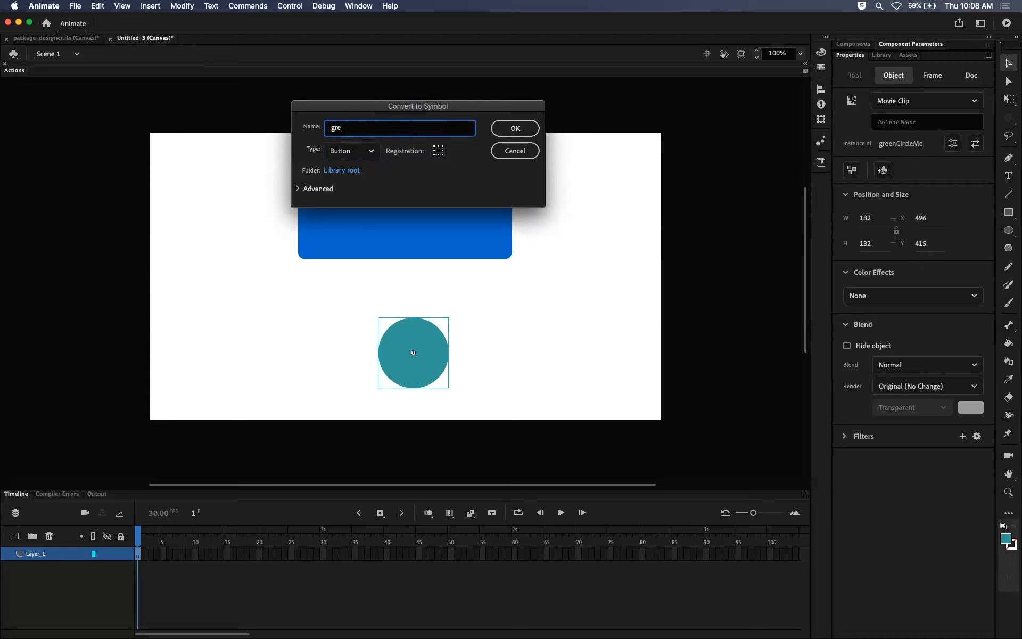
pyautogui.write('enCicle')
pyautogui.press('BackSpace')
pyautogui.press('BackSpace')
pyautogui.press('BackSpace')
pyautogui.write('rcleBtn')
pyautogui.press('Return')
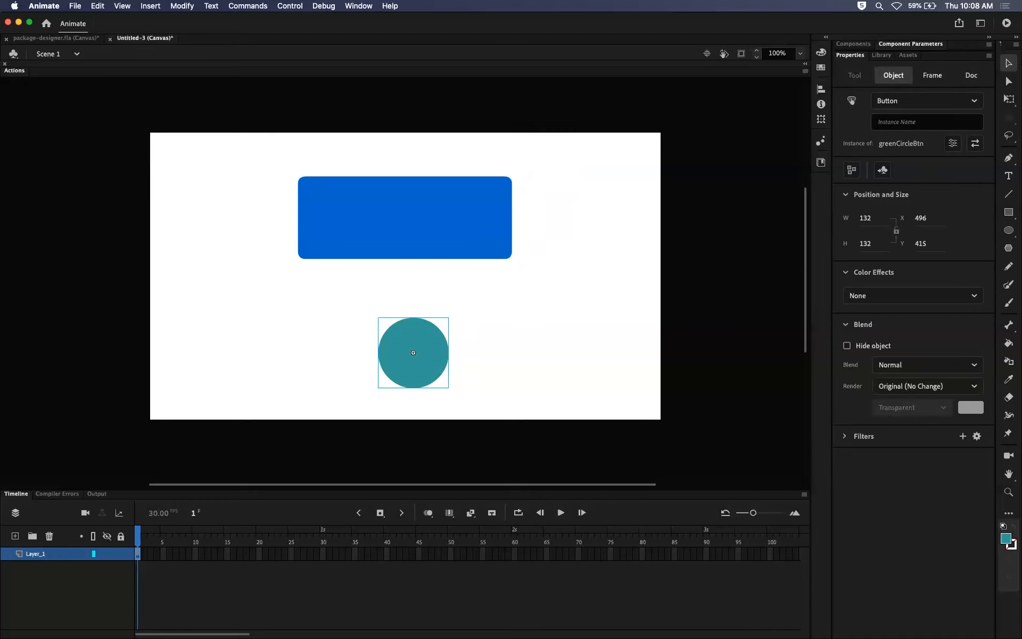
# Step: Open greenCircle through greenCircleBtn and greenCircleMc, and move the circle's upper-left piece outward to about X -99, Y -79
pyautogui.click(576, 263)
pyautogui.click(429, 345)
pyautogui.click(265, 277)
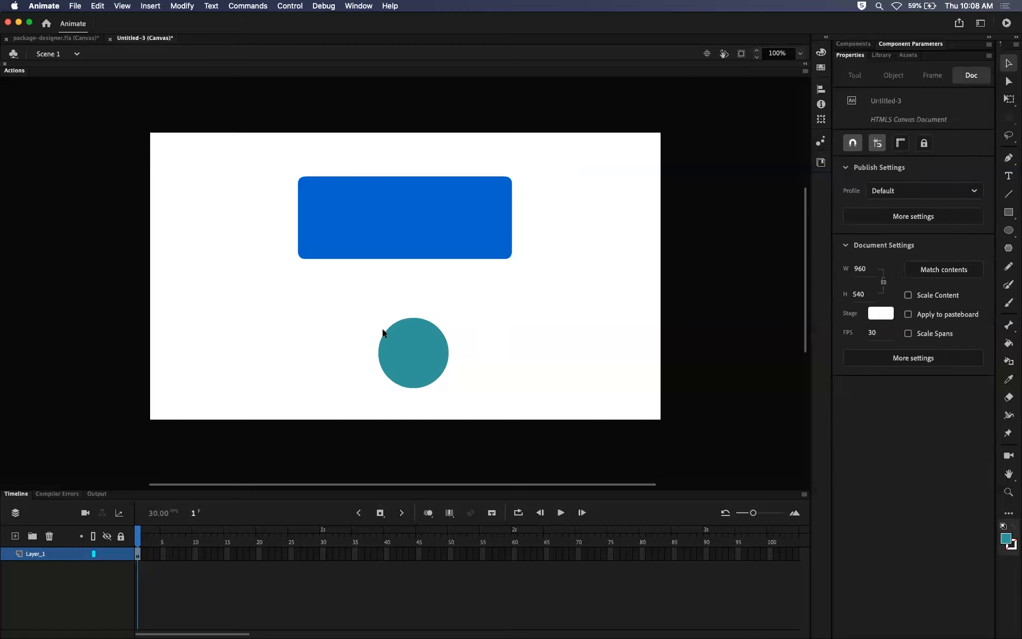
pyautogui.click(399, 332)
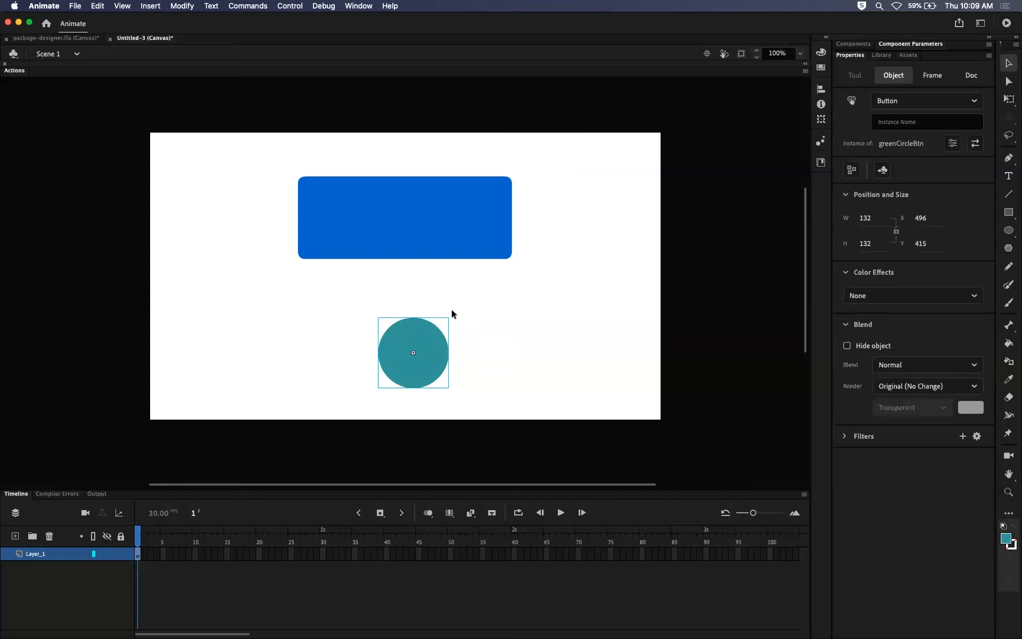
pyautogui.doubleClick(403, 341)
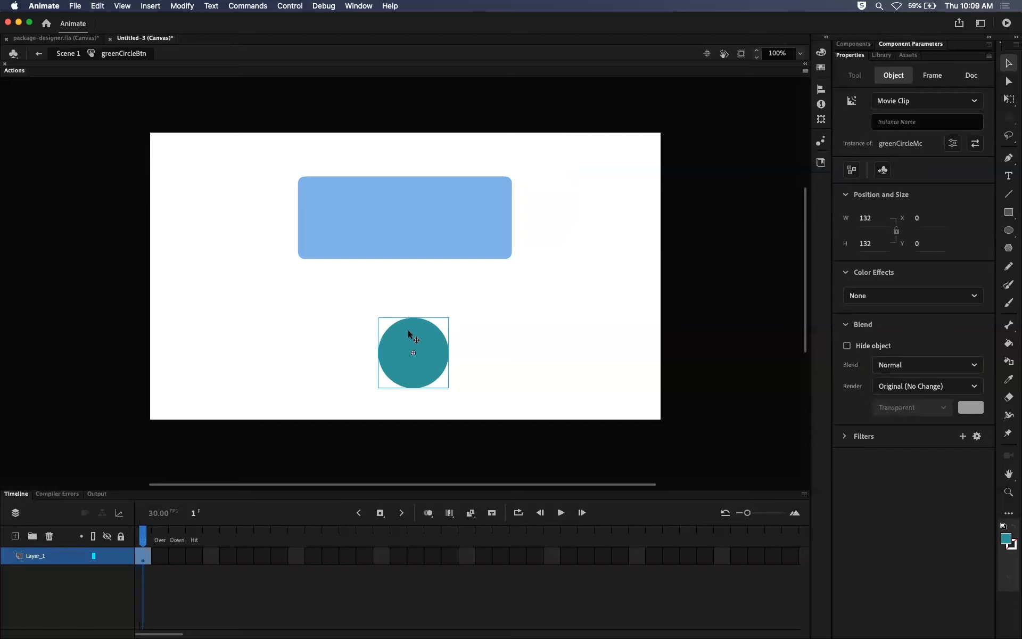
pyautogui.doubleClick(410, 336)
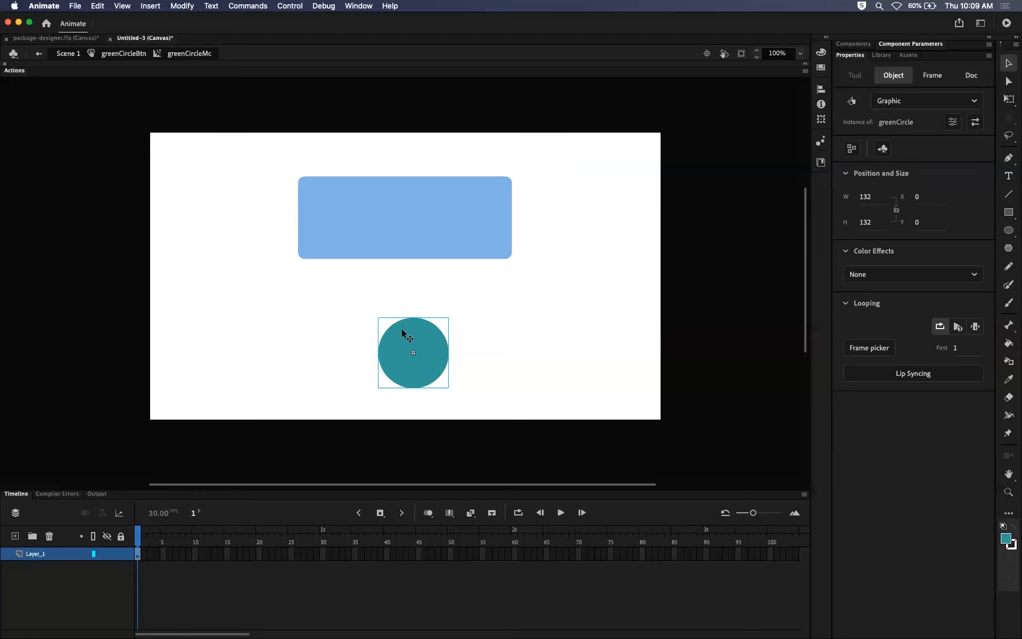
pyautogui.doubleClick(402, 331)
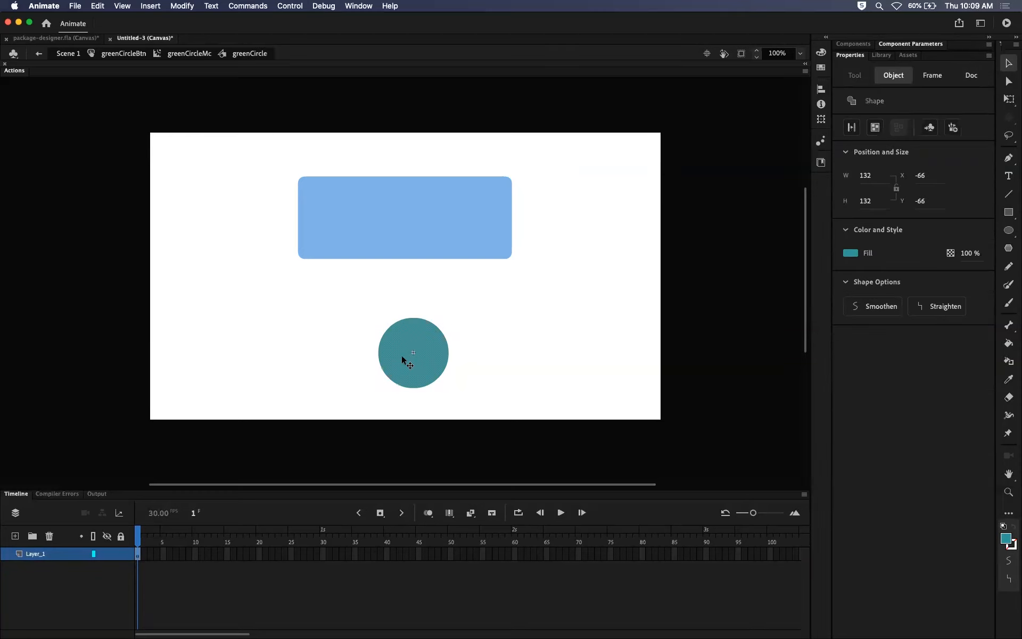
pyautogui.moveTo(391, 344)
pyautogui.mouseDown()
pyautogui.moveTo(403, 351)
pyautogui.moveTo(377, 331)
pyautogui.mouseUp()
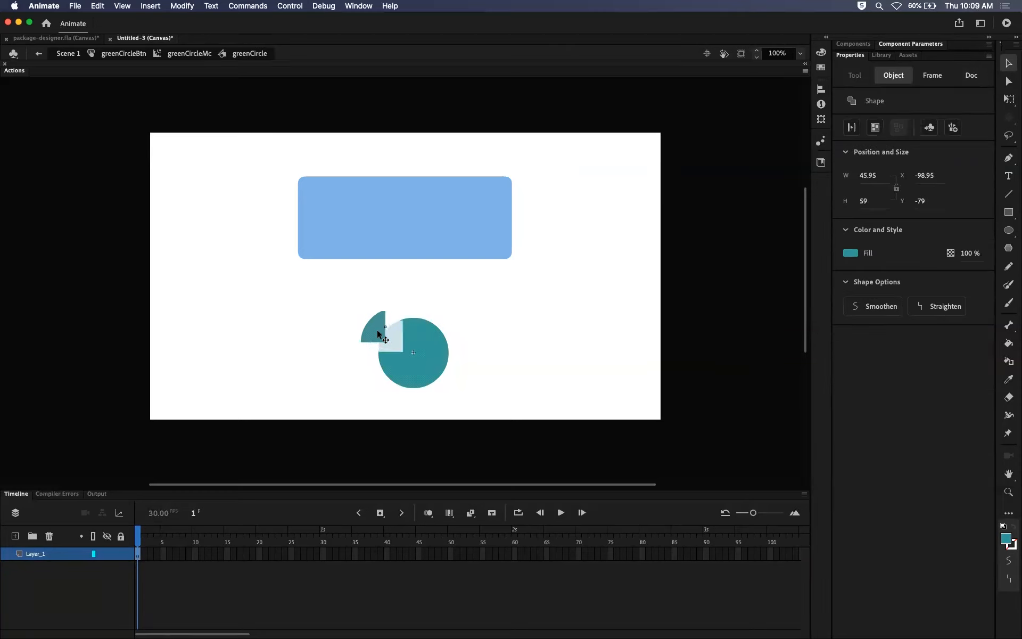
# Step: Go back up through greenCircleMc and greenCircleBtn to Scene 1, examining the circle at each nesting level
pyautogui.click(190, 55)
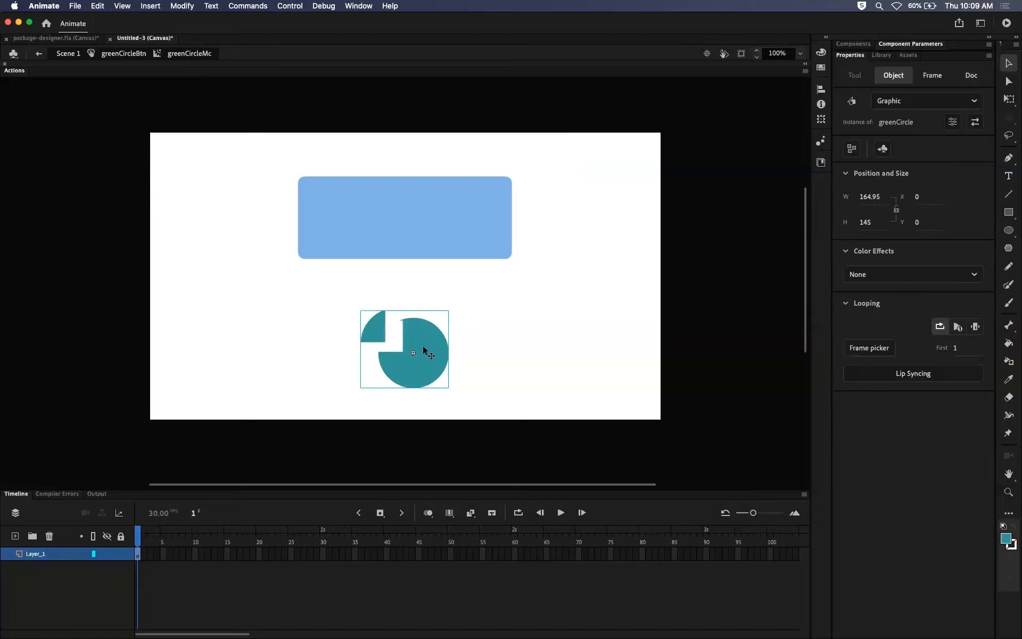
pyautogui.click(143, 536)
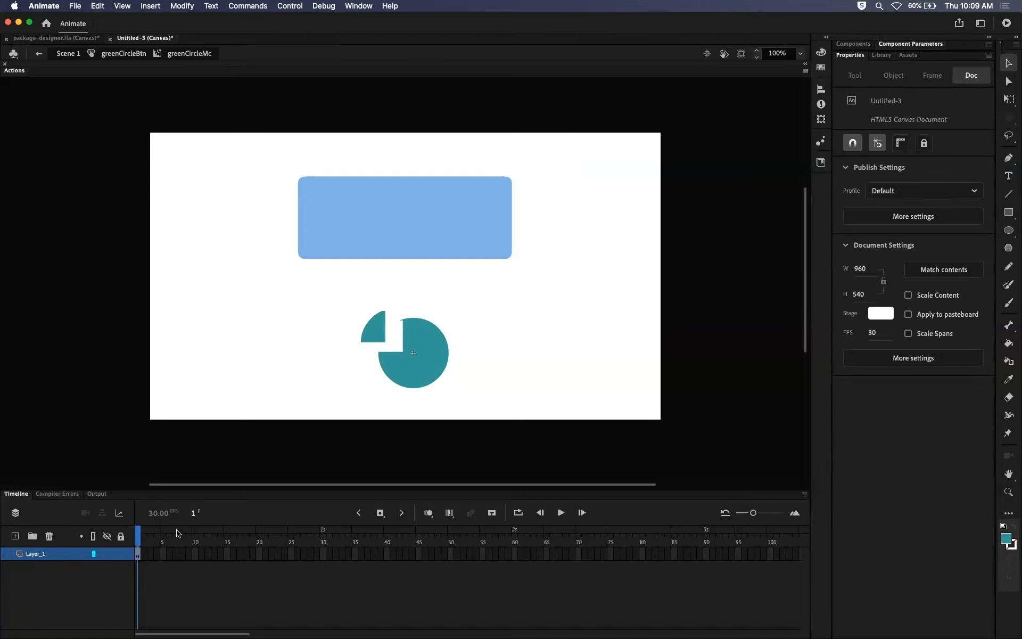
pyautogui.click(121, 53)
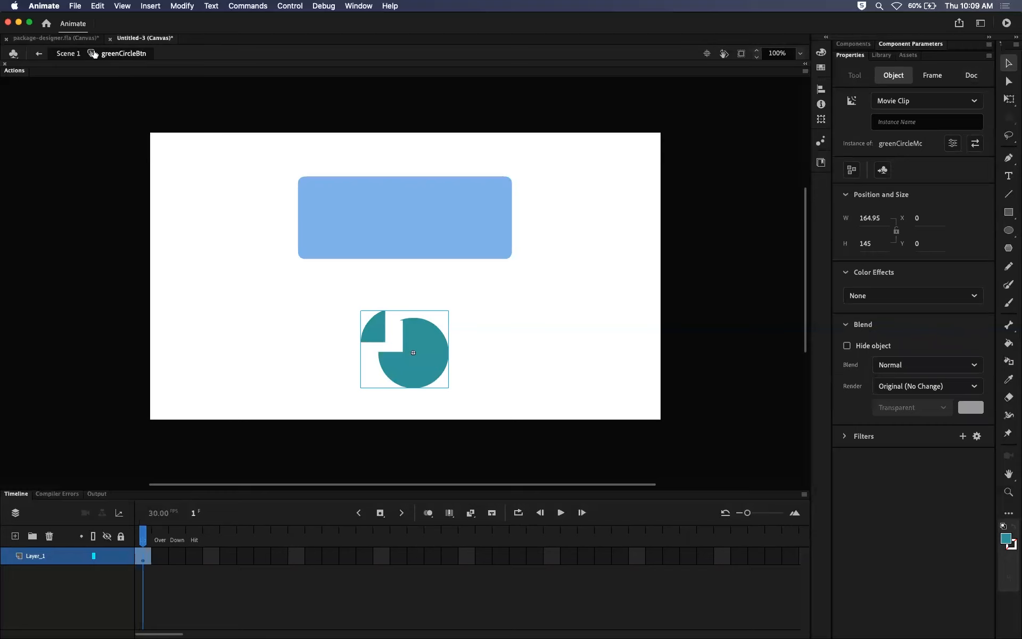
pyautogui.click(74, 53)
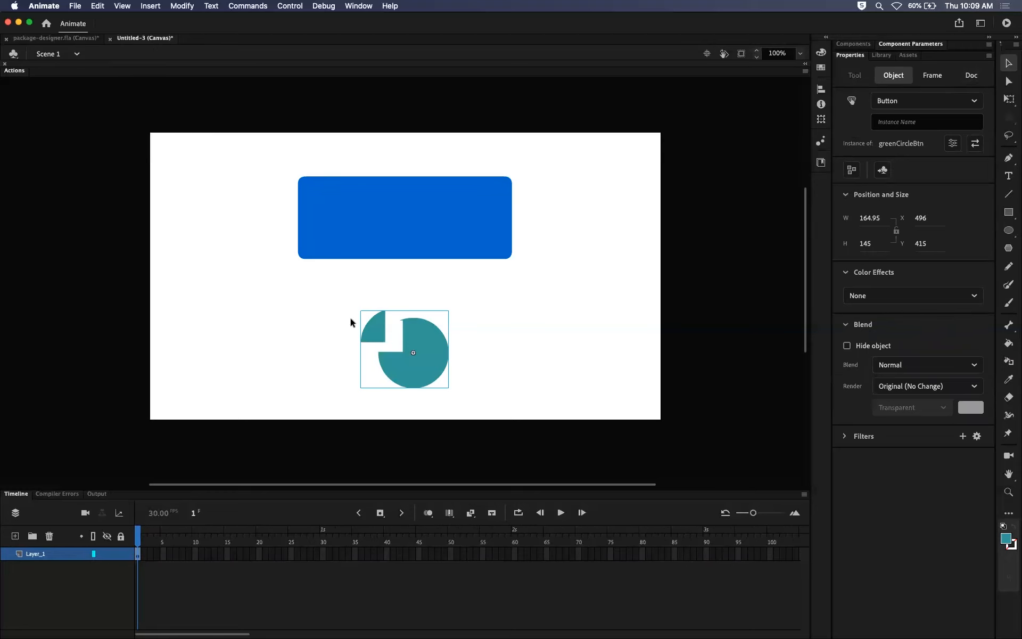
# Step: Reopen greenCircleMc through greenCircleBtn and insert a keyframe at frame 15 of Layer_1
pyautogui.doubleClick(429, 351)
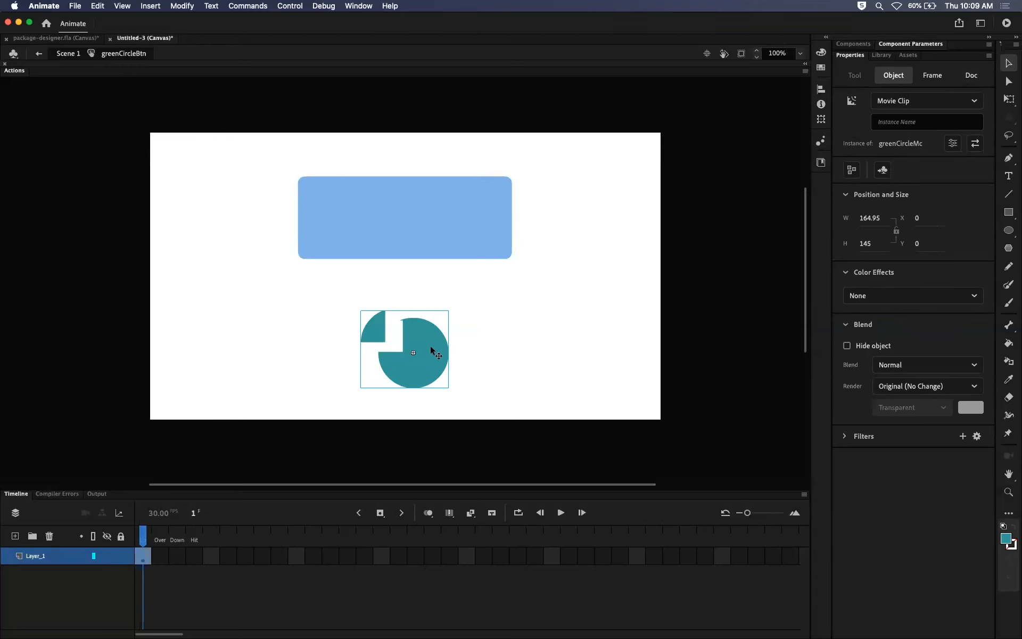
pyautogui.doubleClick(430, 345)
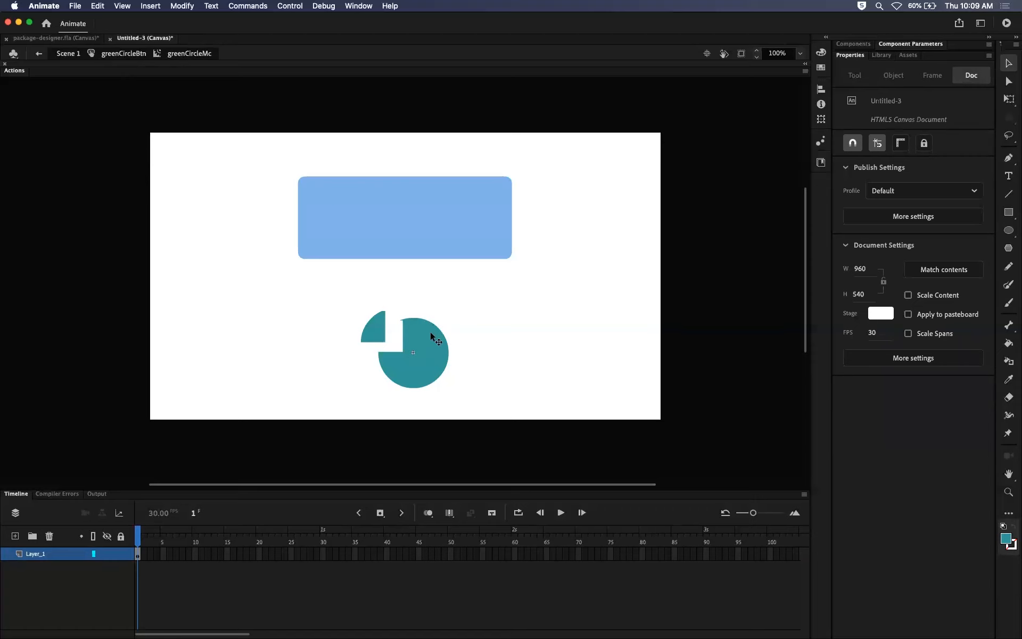
pyautogui.click(430, 331)
pyautogui.click(227, 554)
pyautogui.press('F5')
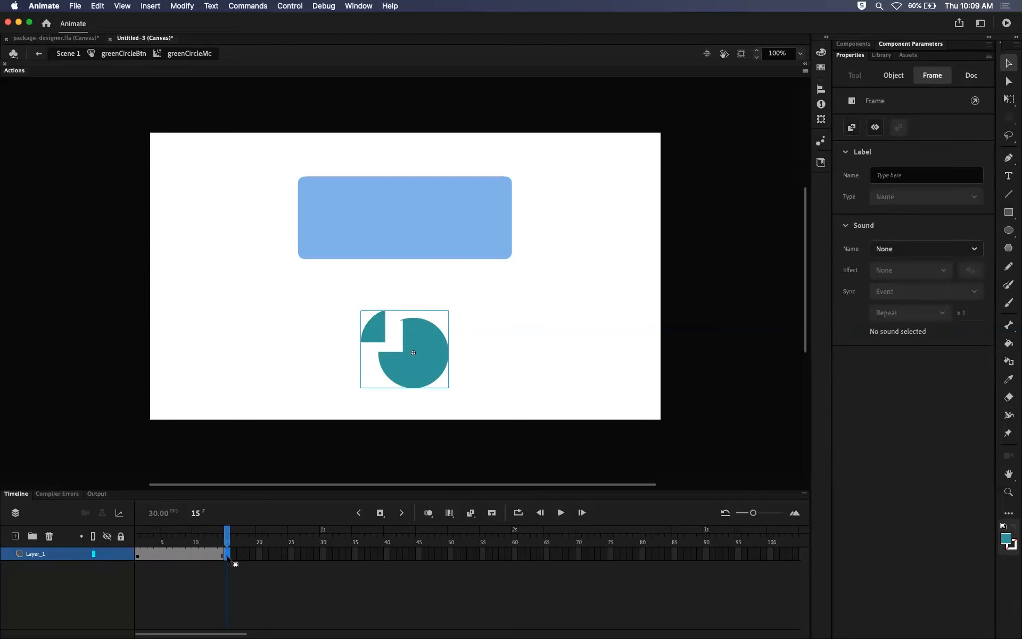
pyautogui.click(200, 555)
pyautogui.rightClick(201, 556)
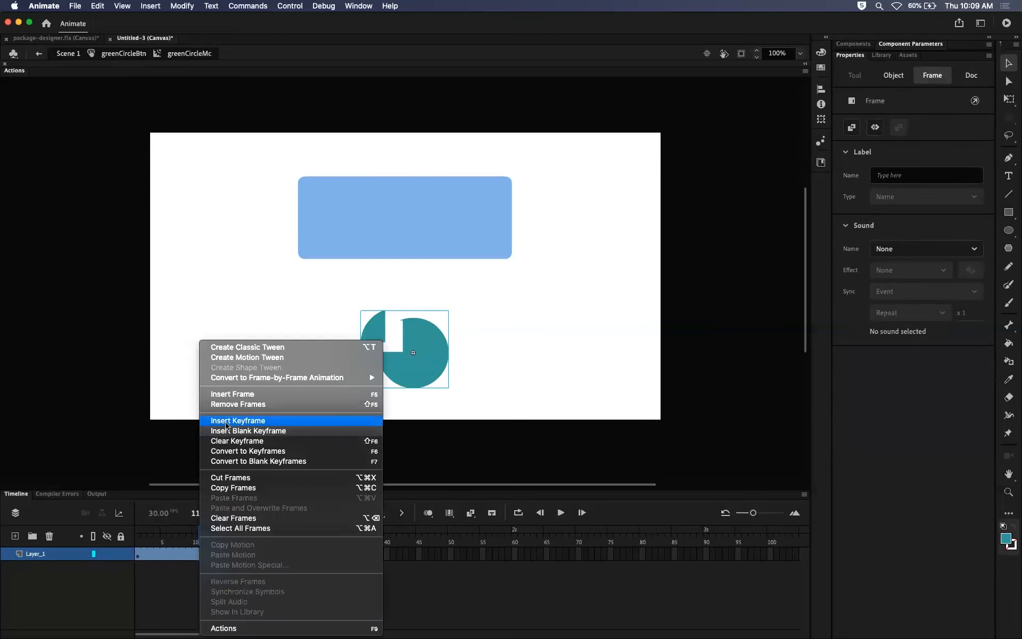
pyautogui.click(234, 358)
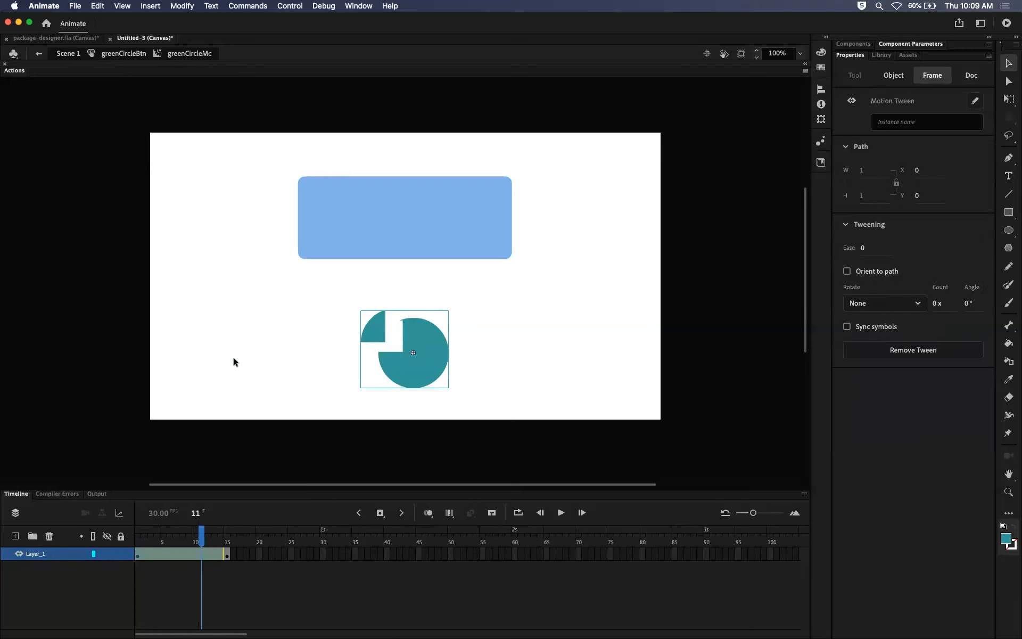
pyautogui.press('super+z')
# Step: Create a classic tween on Layer_1 of greenCircleMc and rotate the circle clockwise at the end keyframe on frame 15
pyautogui.rightClick(190, 557)
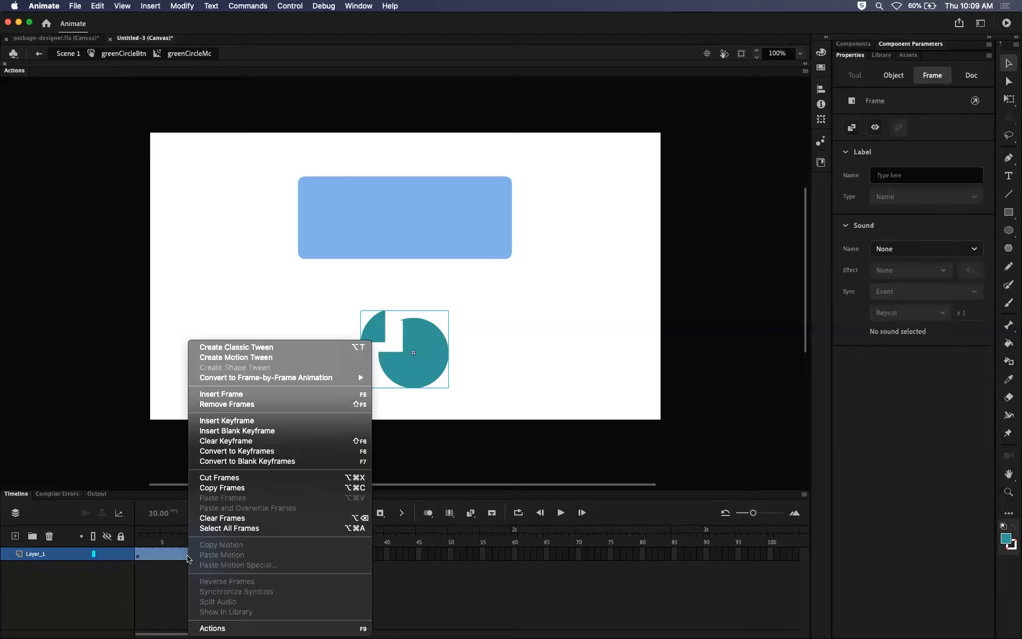
pyautogui.click(235, 347)
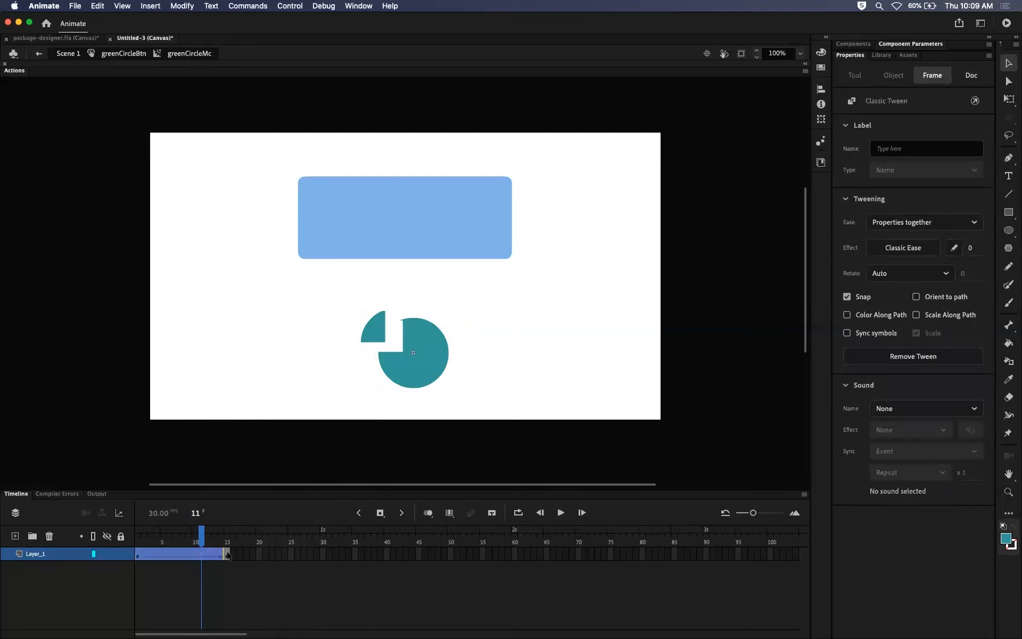
pyautogui.moveTo(433, 354)
pyautogui.mouseDown()
pyautogui.moveTo(464, 349)
pyautogui.moveTo(430, 351)
pyautogui.mouseUp()
pyautogui.press('q')
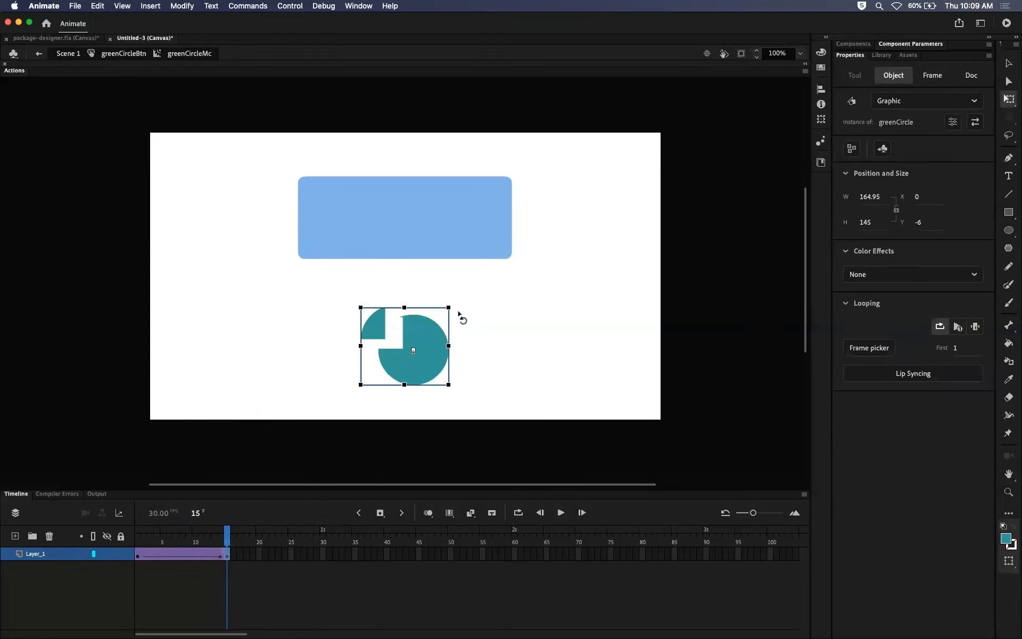
pyautogui.moveTo(449, 308); pyautogui.dragTo(402, 371)
pyautogui.click(518, 347)
pyautogui.moveTo(221, 547); pyautogui.dragTo(138, 532)
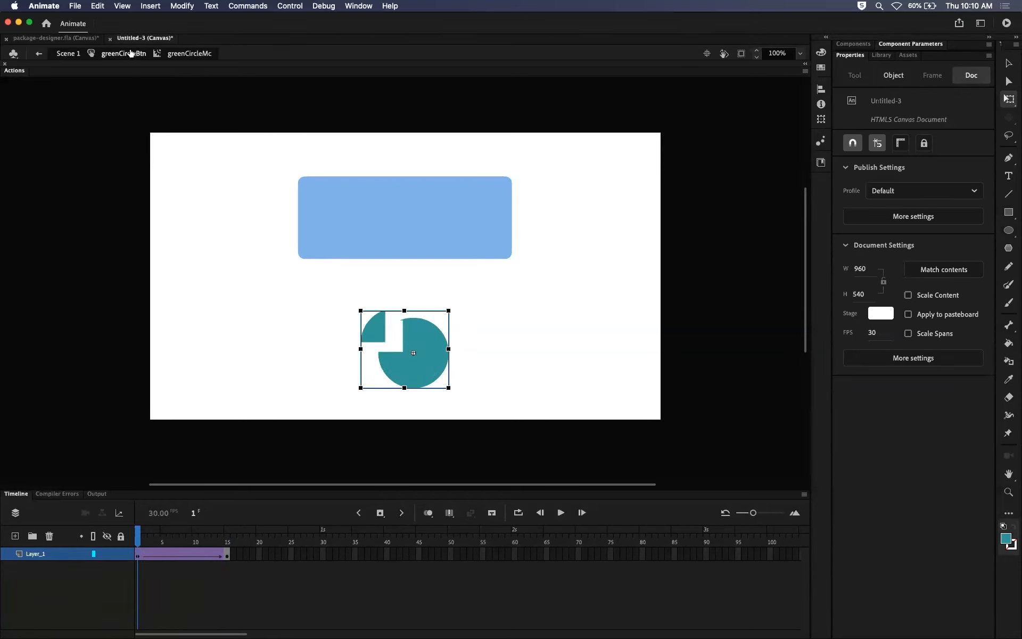
# Step: Go back through Scene 1 into greenCircleBtn and test the movie in the browser to check the circle's animation
pyautogui.click(128, 53)
pyautogui.click(77, 53)
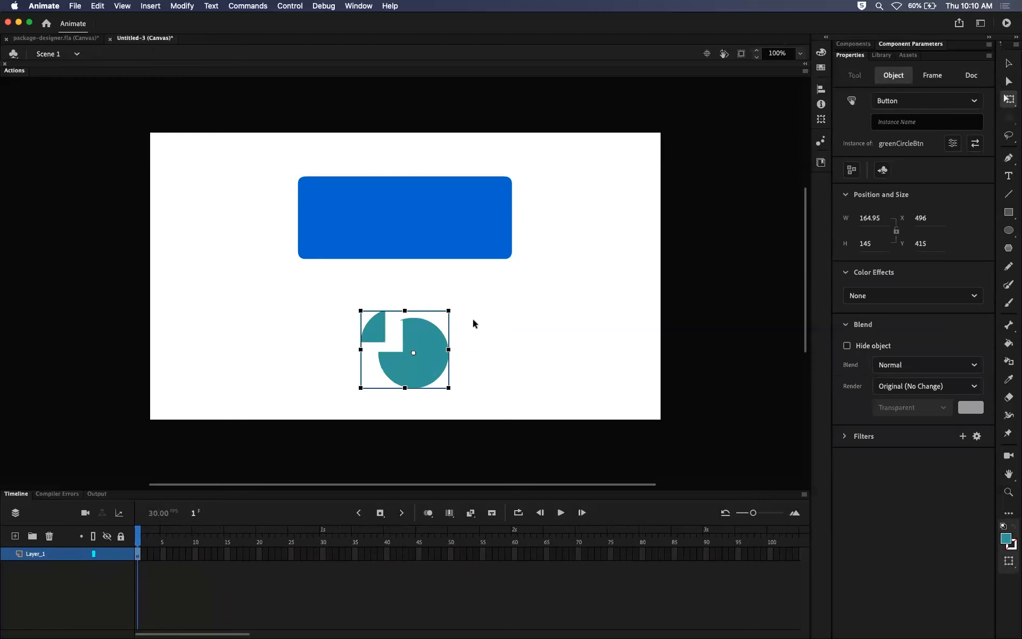
pyautogui.doubleClick(432, 333)
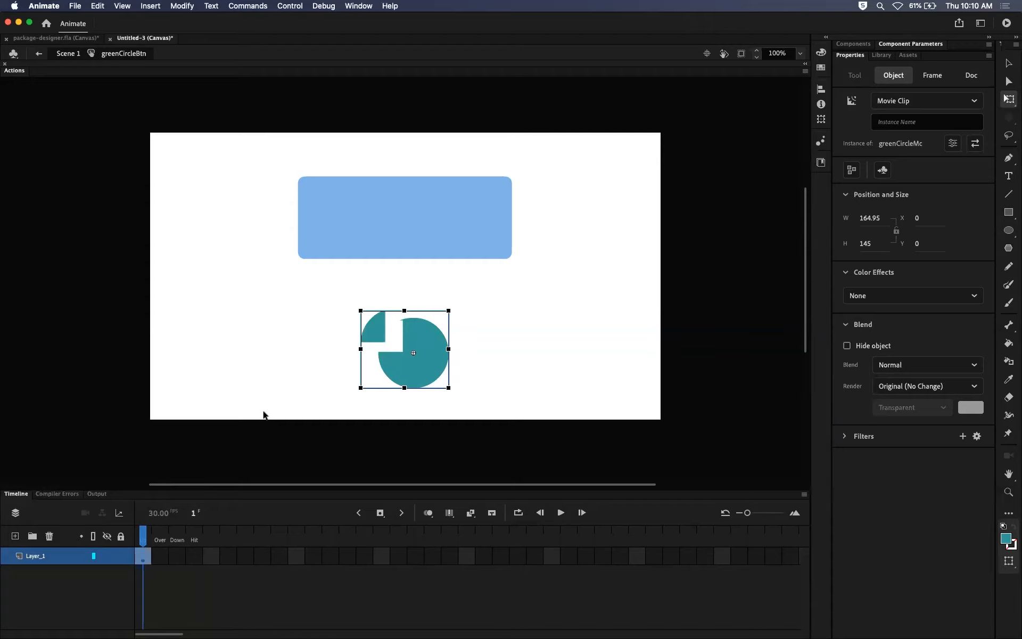
pyautogui.press('super+Return')
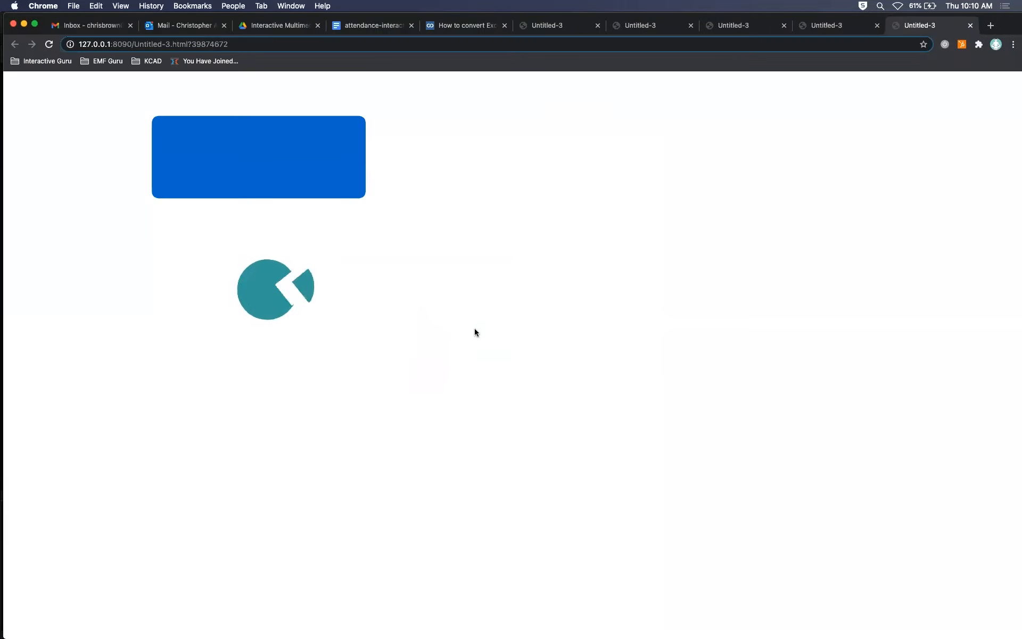
# Step: Switch back to Animate and insert a keyframe in the Over state of greenCircleBtn's Layer_1
pyautogui.press('super+Tab')
pyautogui.click(16, 493)
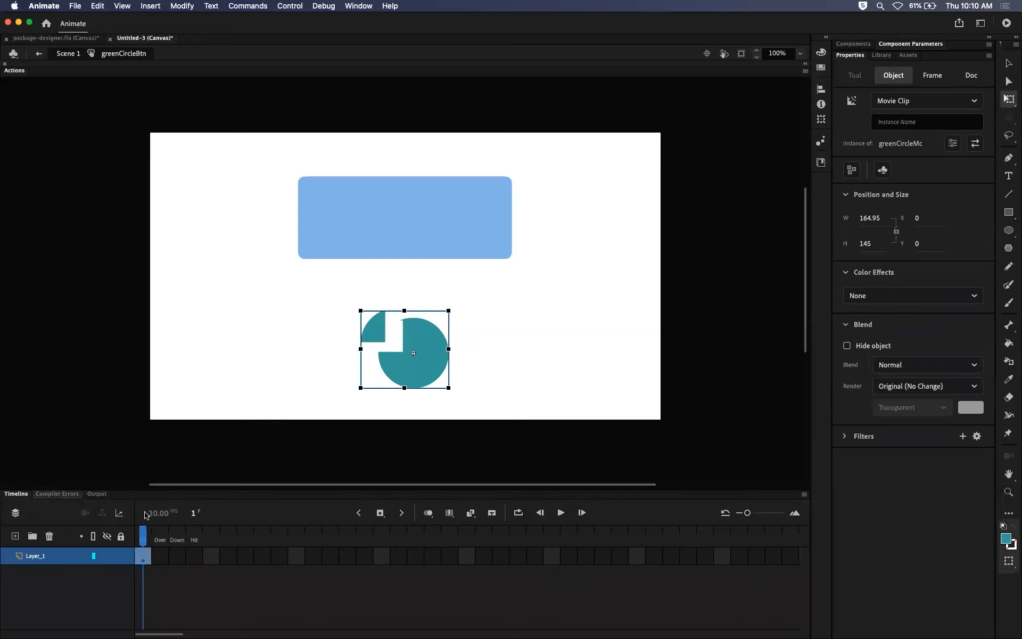
pyautogui.click(157, 554)
pyautogui.click(143, 557)
pyautogui.click(159, 556)
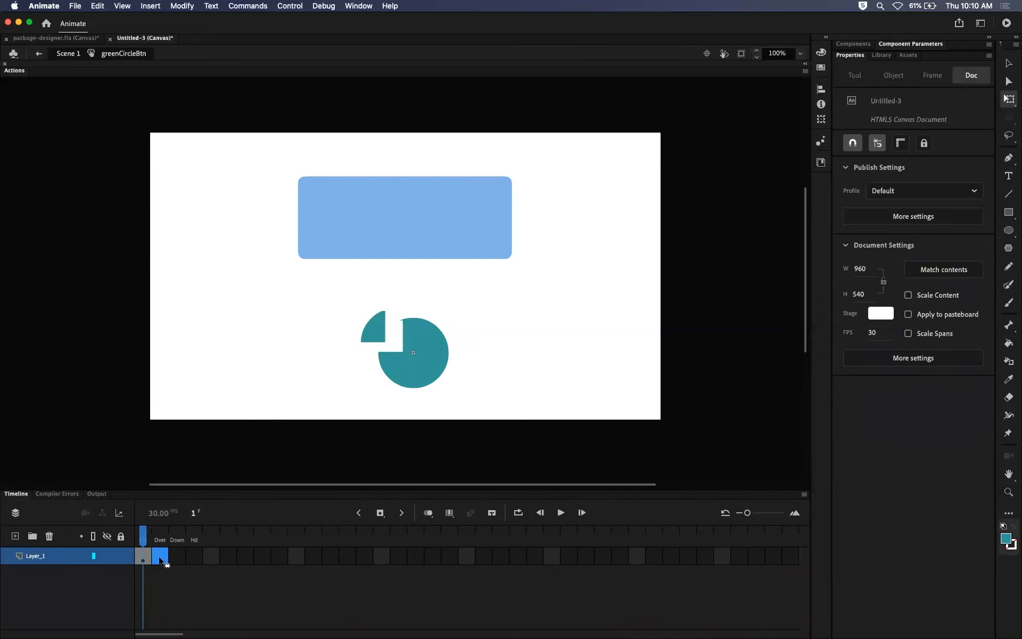
pyautogui.press('F6')
# Step: Break apart the greenCircleMc instance in greenCircleBtn's Up state and compare the Up and Over frames
pyautogui.click(143, 556)
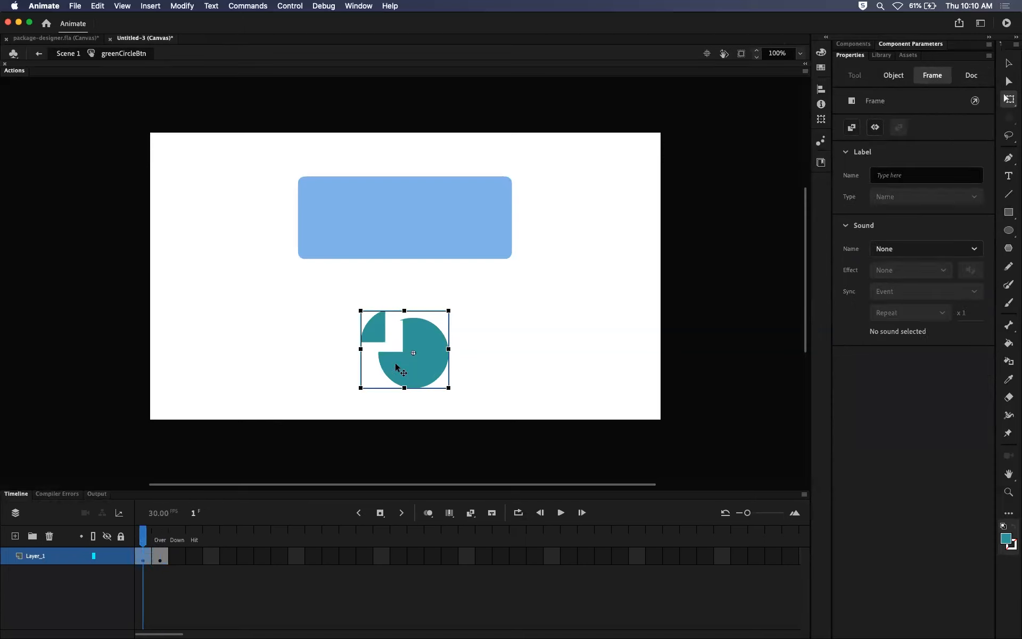
pyautogui.click(414, 356)
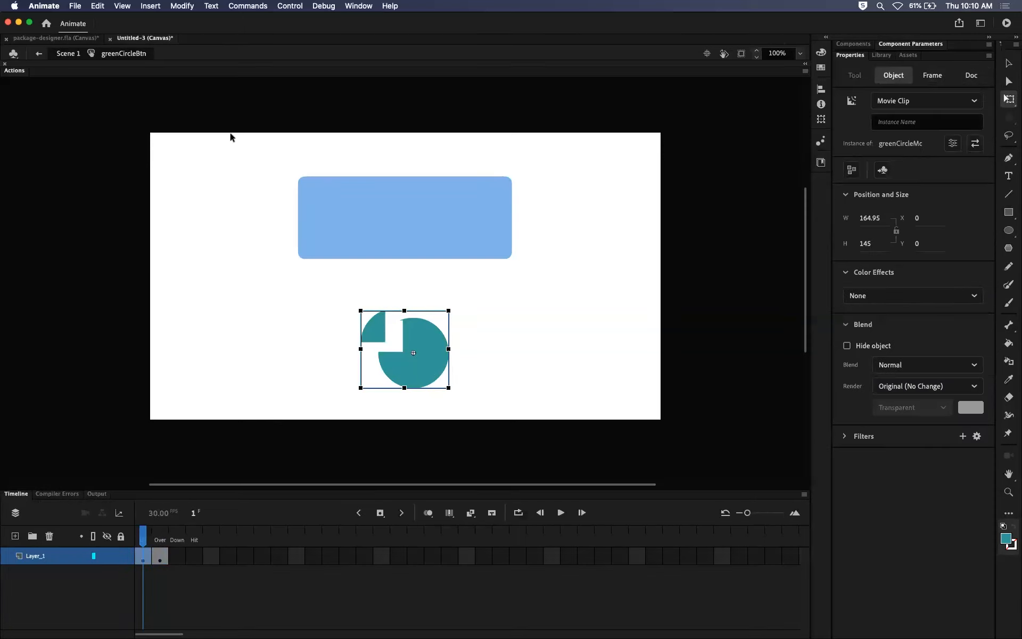
pyautogui.click(191, 6)
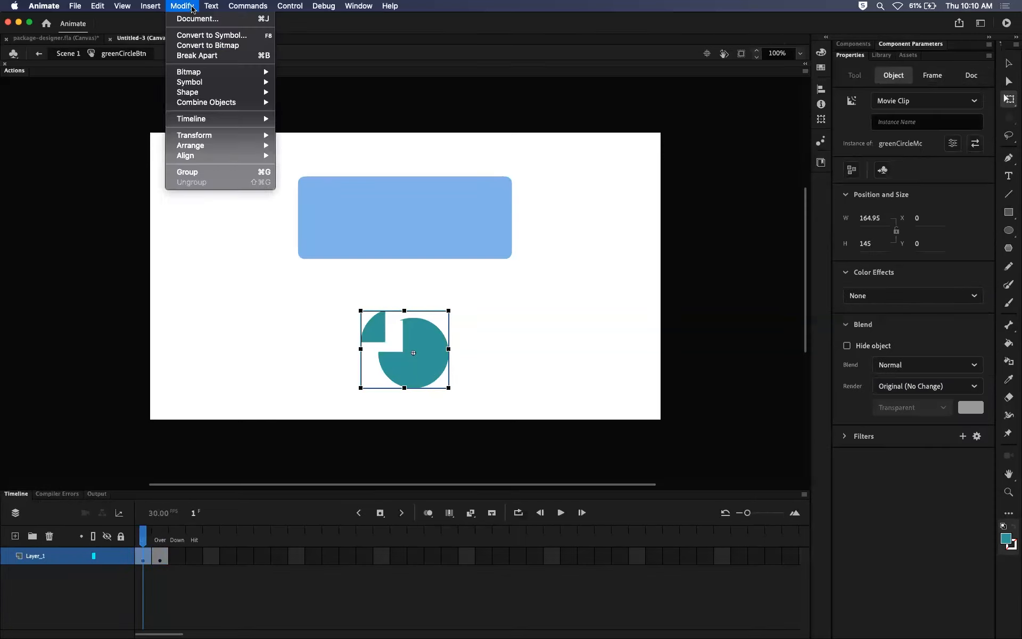
pyautogui.click(198, 55)
pyautogui.moveTo(145, 534); pyautogui.dragTo(144, 534)
pyautogui.click(143, 561)
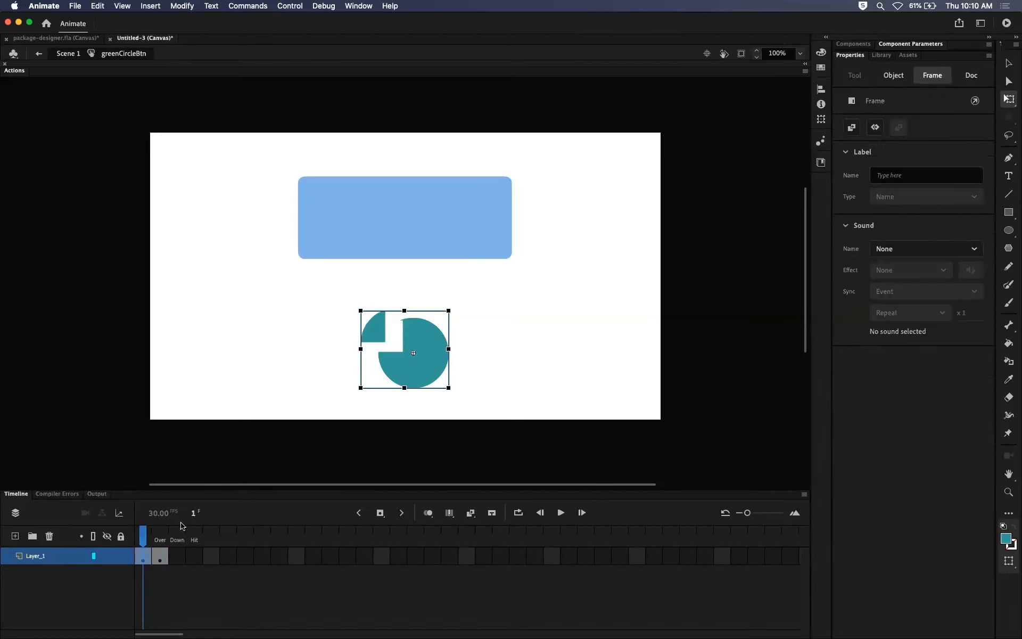
pyautogui.click(160, 541)
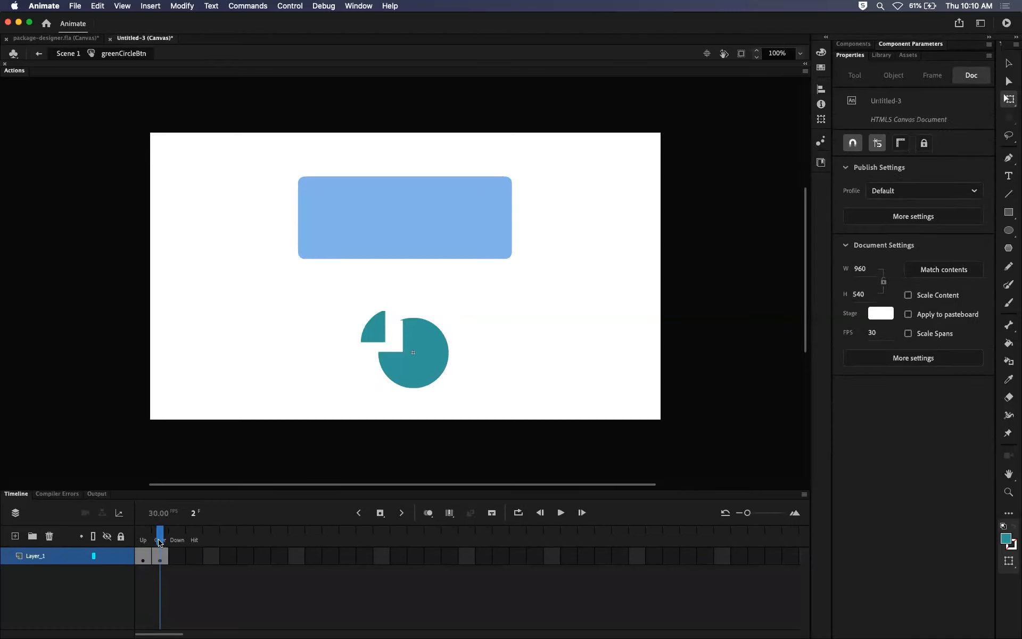
# Step: Test the movie in the browser, close the Untitled-3 preview tabs, and switch back to Animate's timeline
pyautogui.press('super+Return')
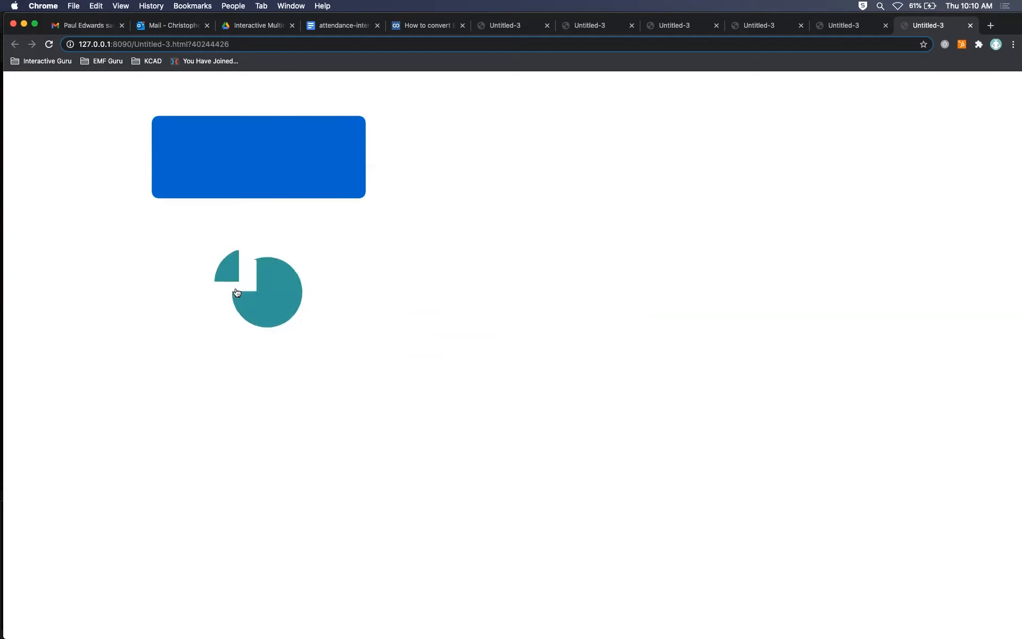
pyautogui.click(885, 26)
pyautogui.click(969, 26)
pyautogui.click(970, 26)
pyautogui.click(963, 26)
pyautogui.click(926, 25)
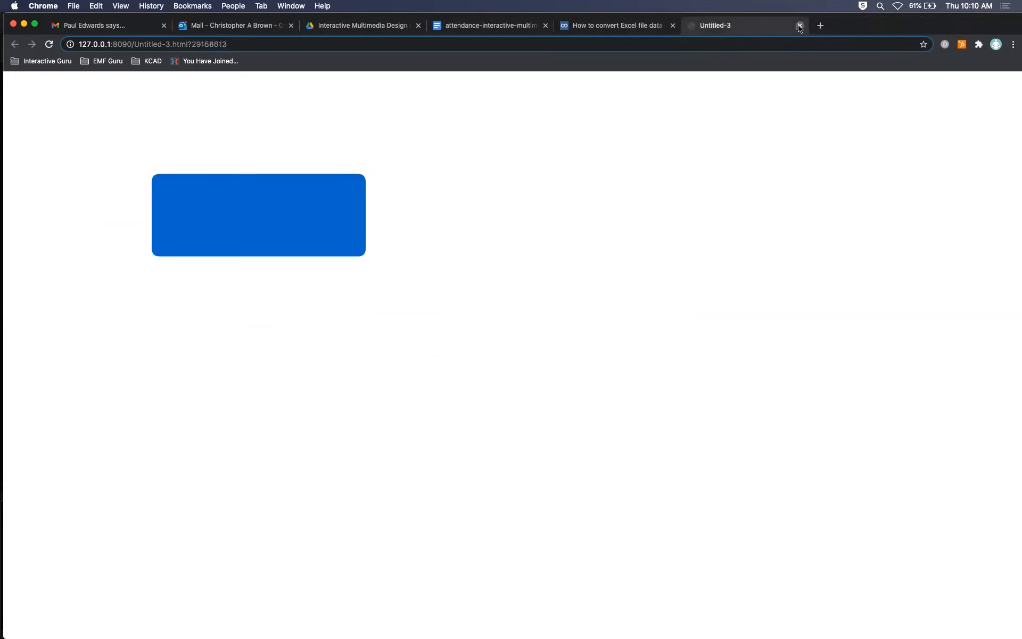
pyautogui.click(800, 26)
pyautogui.press('super+Tab')
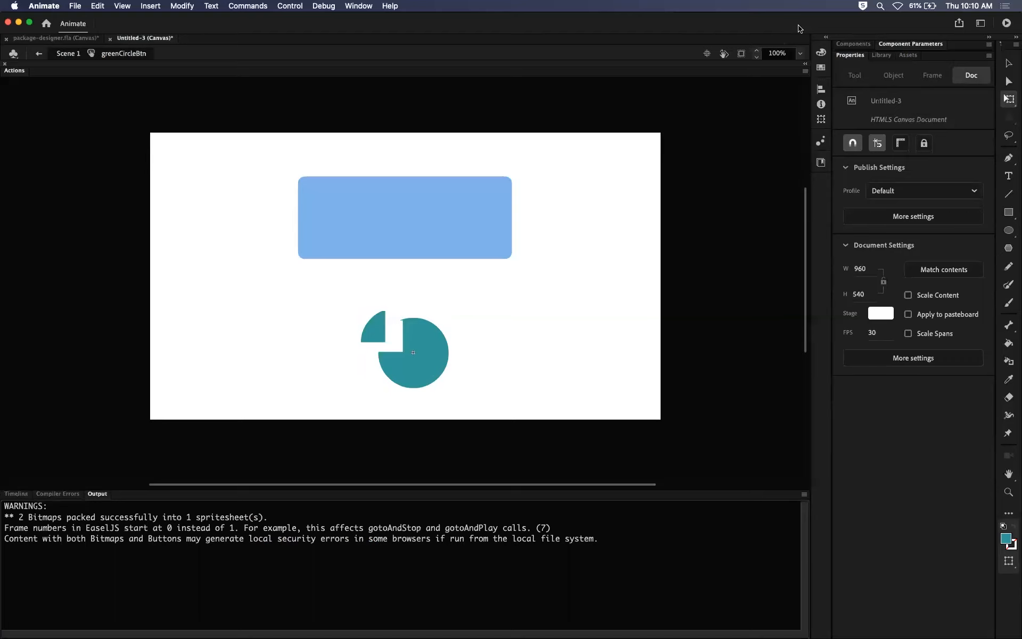
pyautogui.click(16, 493)
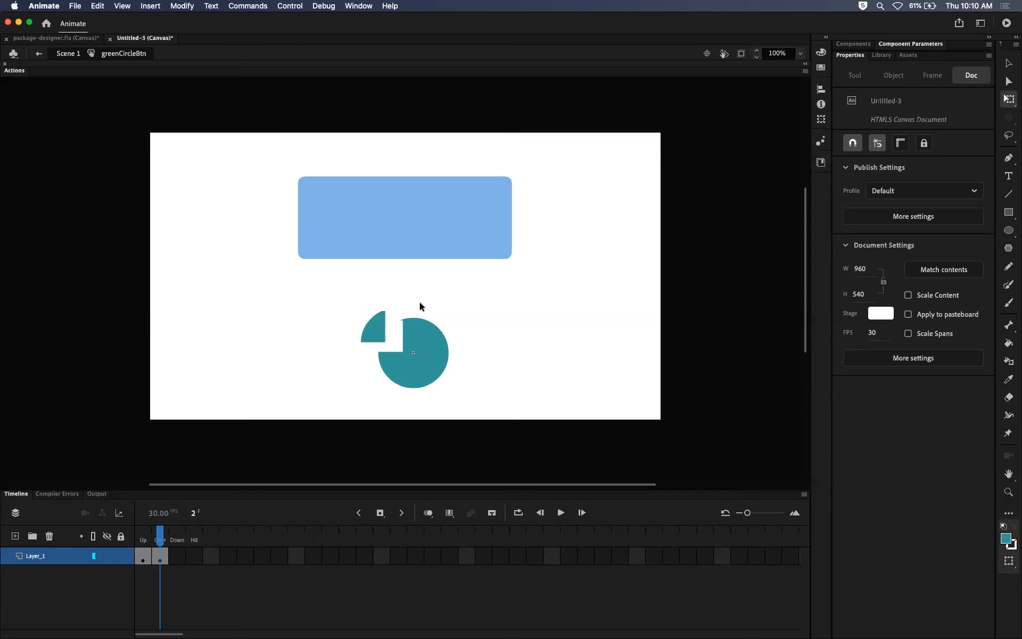
# Step: Open myButton from Scene 1 and examine the contents of its Up, Over and Down frames
pyautogui.click(68, 53)
pyautogui.click(524, 310)
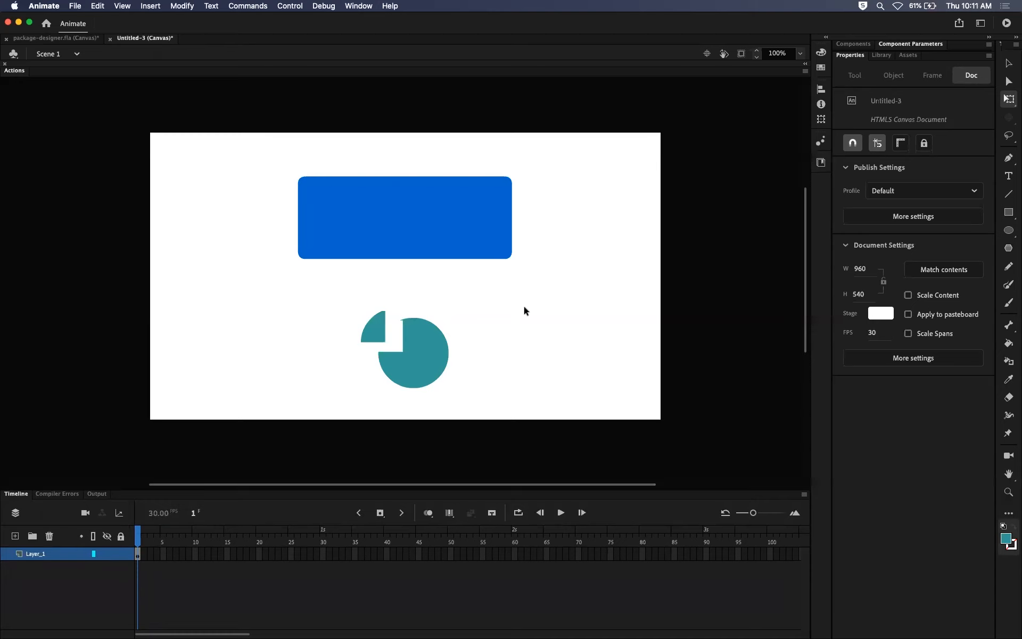
pyautogui.click(436, 218)
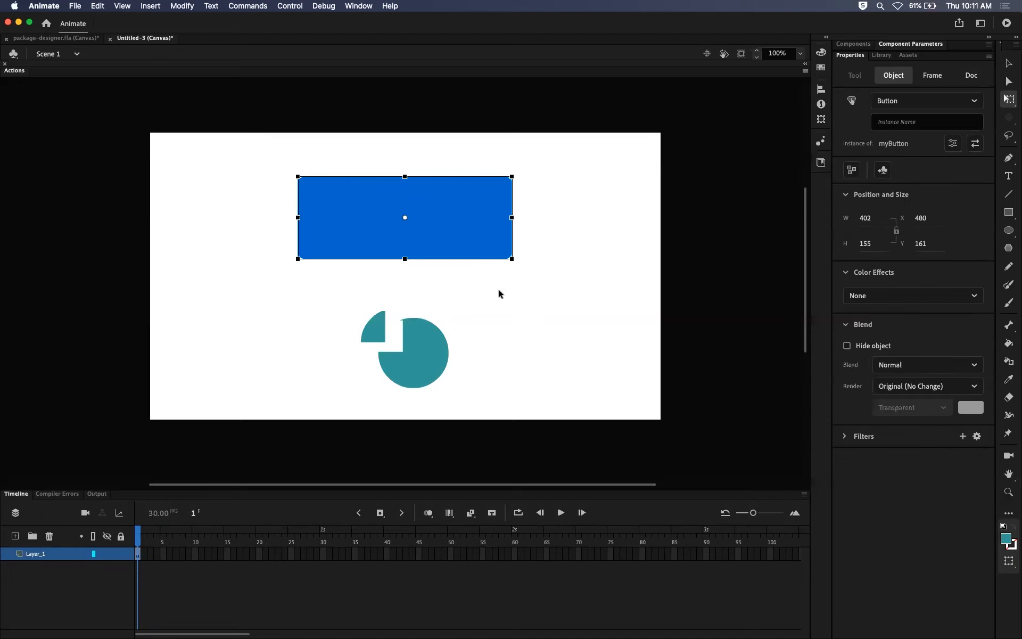
pyautogui.doubleClick(472, 214)
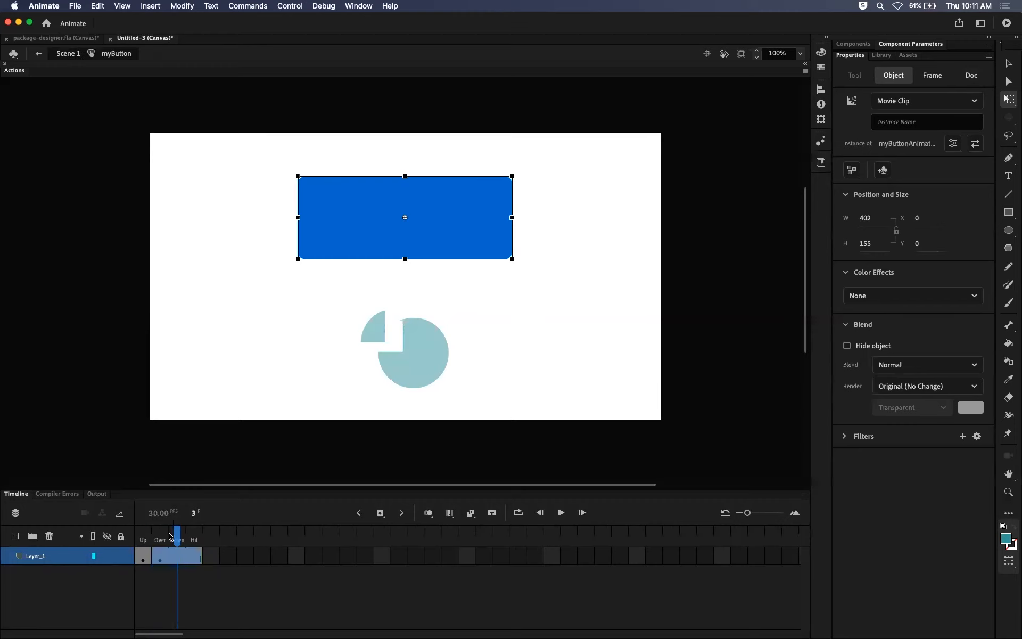
pyautogui.click(149, 539)
pyautogui.moveTo(150, 540)
pyautogui.mouseDown()
pyautogui.moveTo(194, 540)
pyautogui.moveTo(149, 541)
pyautogui.mouseUp()
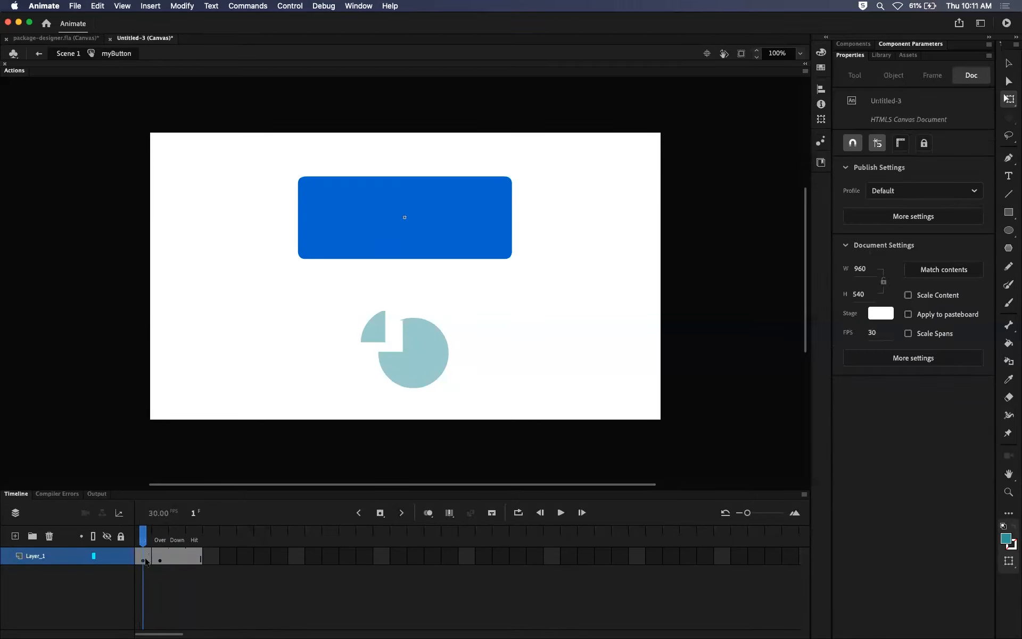
pyautogui.click(146, 560)
pyautogui.click(161, 560)
pyautogui.moveTo(173, 560)
pyautogui.mouseDown()
pyautogui.moveTo(193, 560)
pyautogui.moveTo(161, 561)
pyautogui.mouseUp()
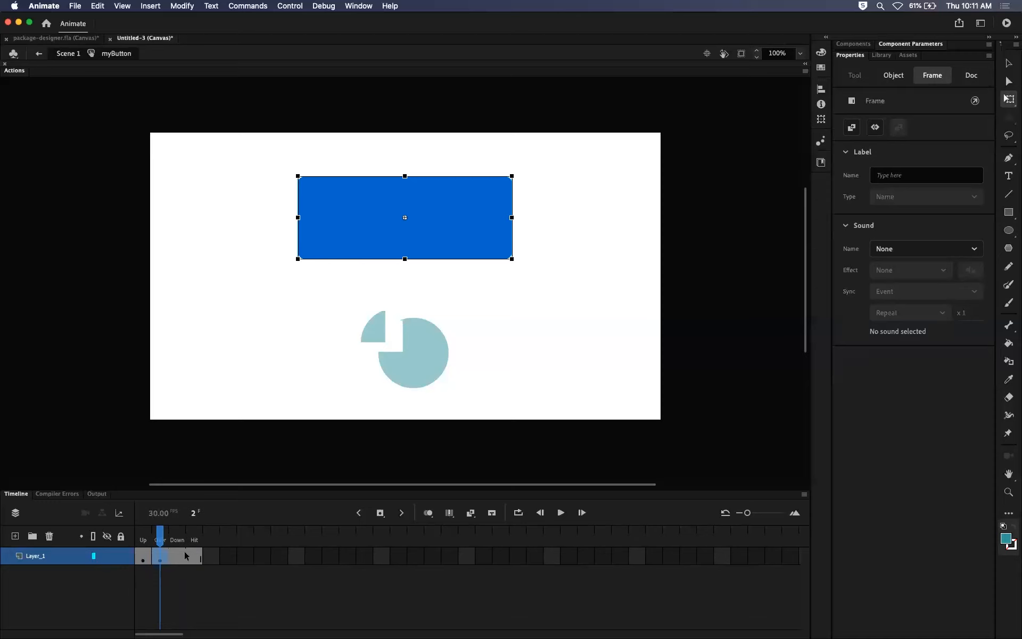
# Step: Open myButtonAnimation from myButton's Over frame and scrub through the classic tween on the box layer
pyautogui.click(337, 249)
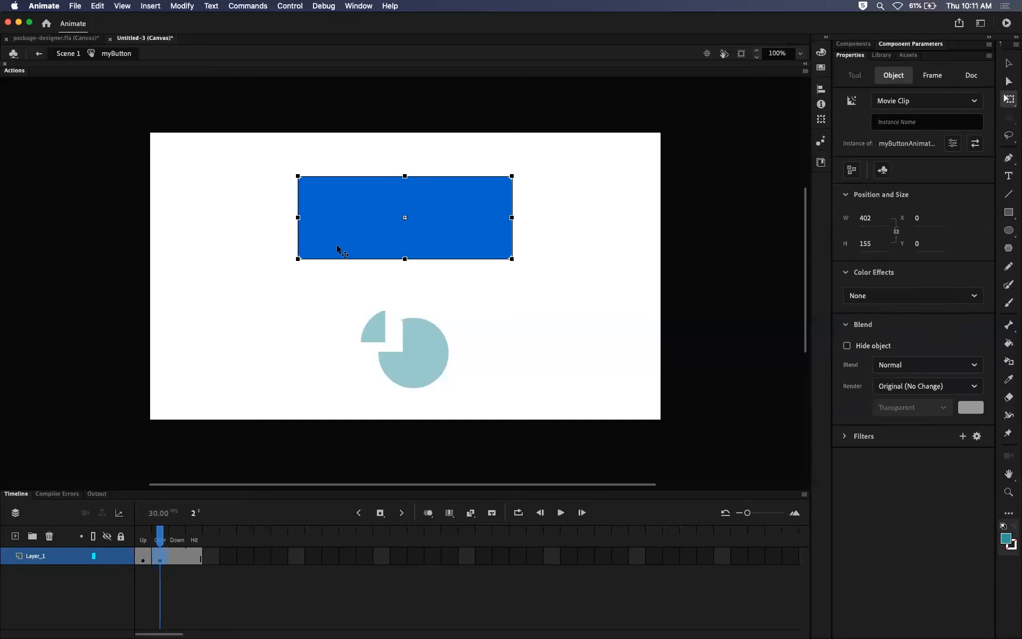
pyautogui.doubleClick(336, 246)
pyautogui.moveTo(182, 538); pyautogui.dragTo(151, 546)
pyautogui.click(158, 568)
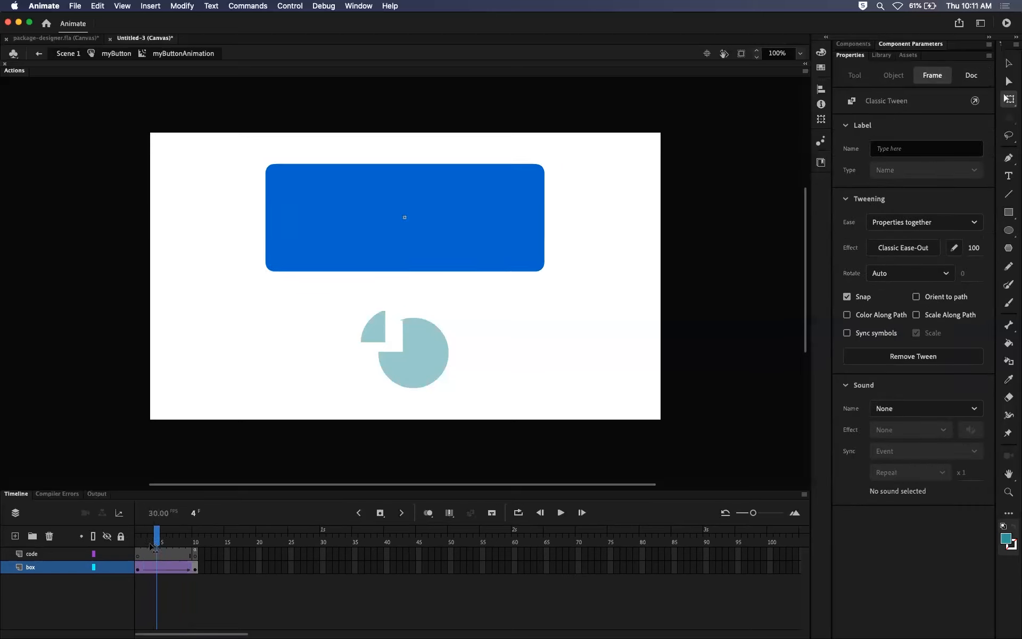
pyautogui.click(144, 536)
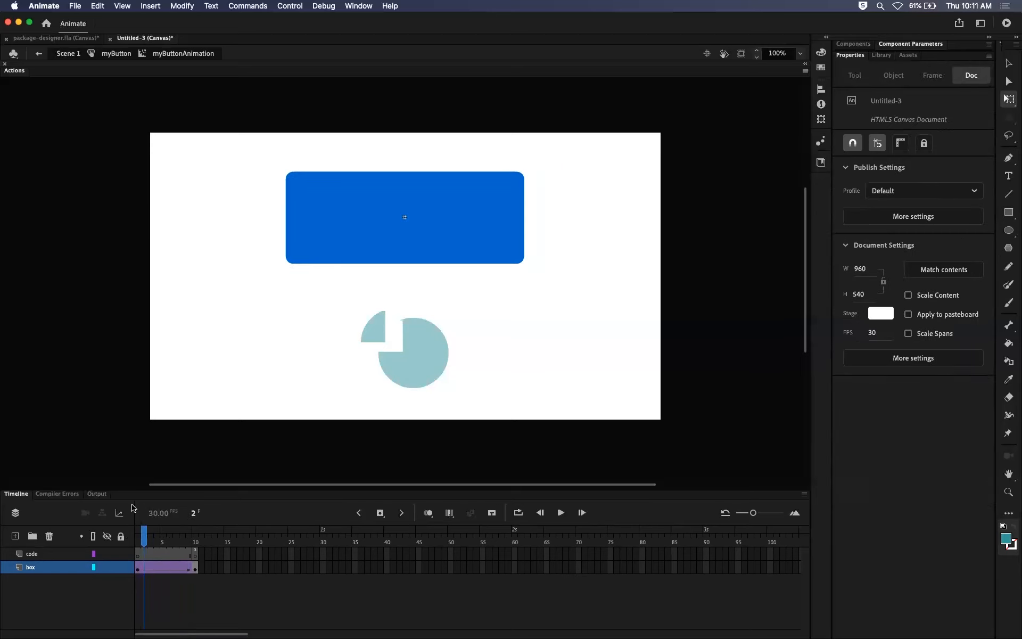
pyautogui.moveTo(152, 538)
pyautogui.mouseDown()
pyautogui.moveTo(191, 538)
pyautogui.moveTo(138, 538)
pyautogui.moveTo(195, 537)
pyautogui.moveTo(137, 532)
pyautogui.mouseUp()
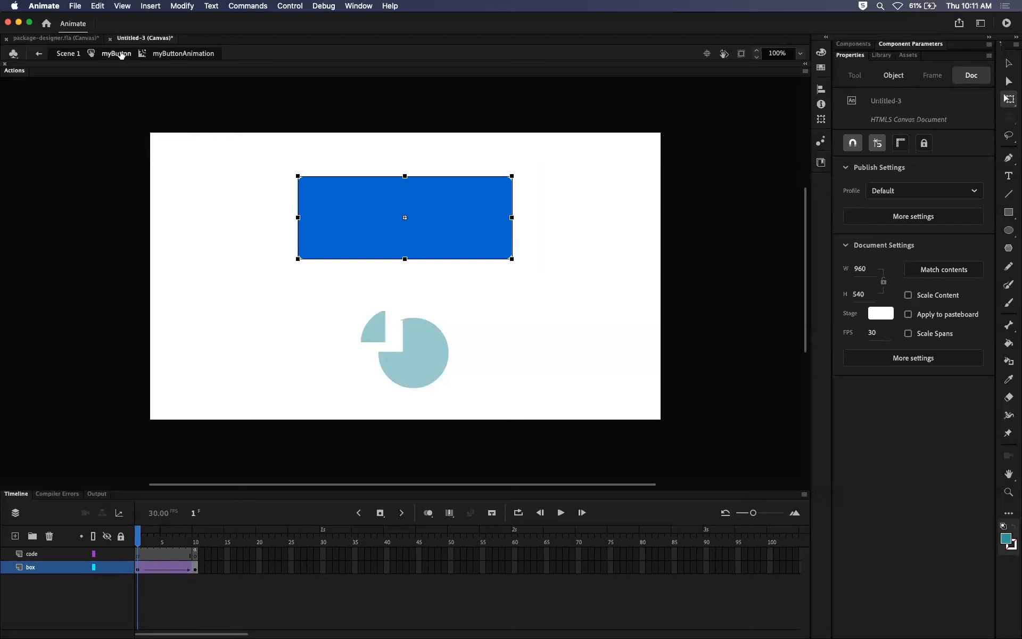
# Step: Go back up through myButton to Scene 1 and clear the selection on the stage
pyautogui.click(116, 53)
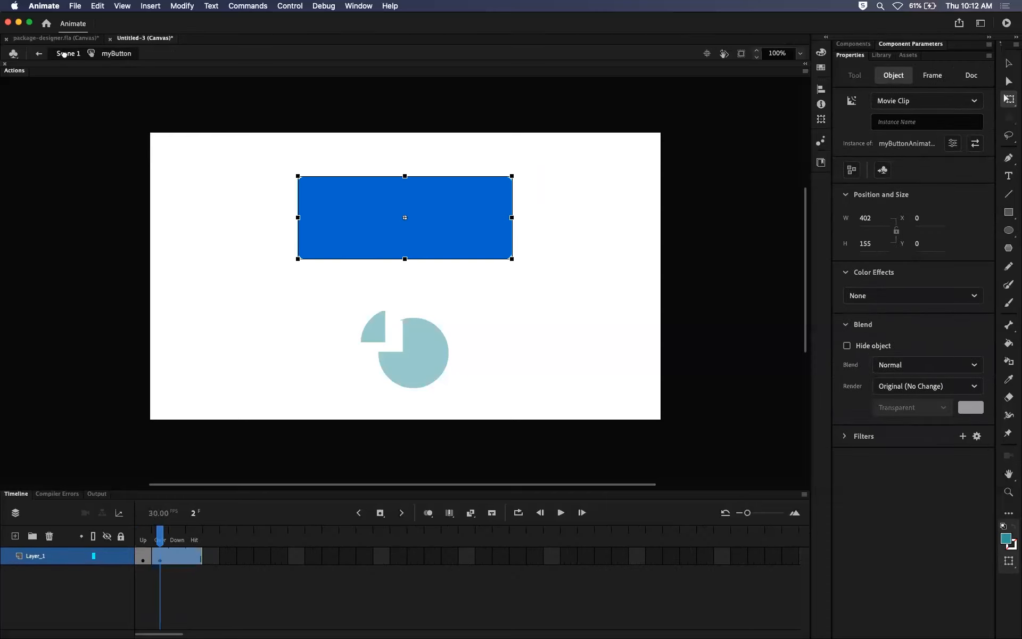
pyautogui.click(66, 53)
pyautogui.click(263, 355)
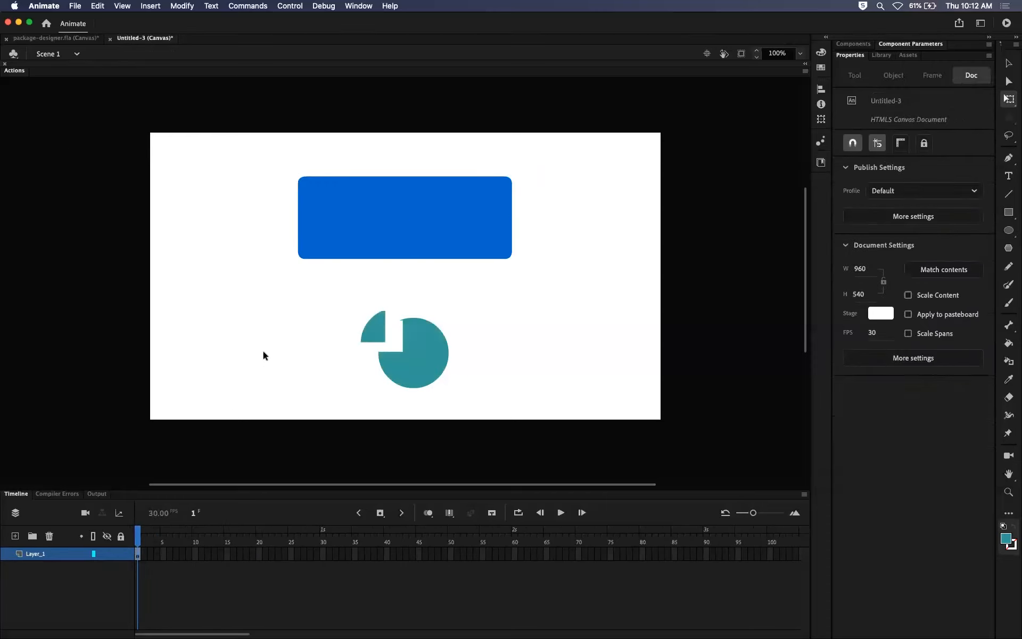